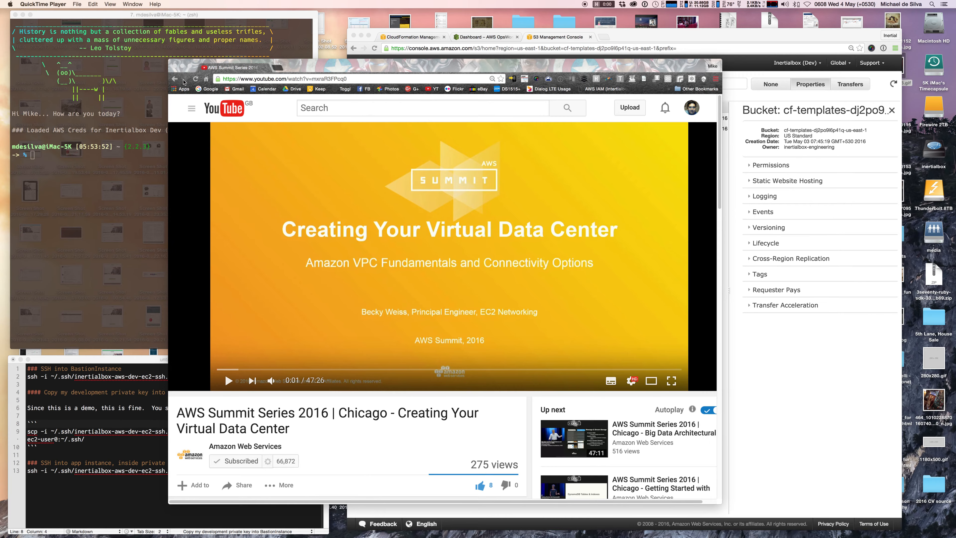
# Close the AWS Summit YouTube video window to reveal the S3 bucket listing.
pyautogui.click(174, 67)
# Bring the browser showing the S3 bucket to the front.
pyautogui.click(514, 241)
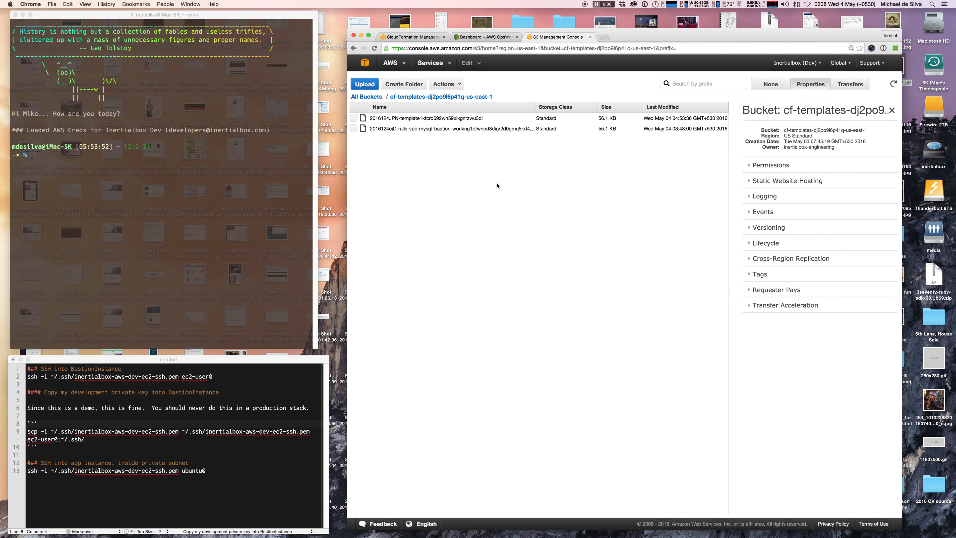
pyautogui.click(186, 210)
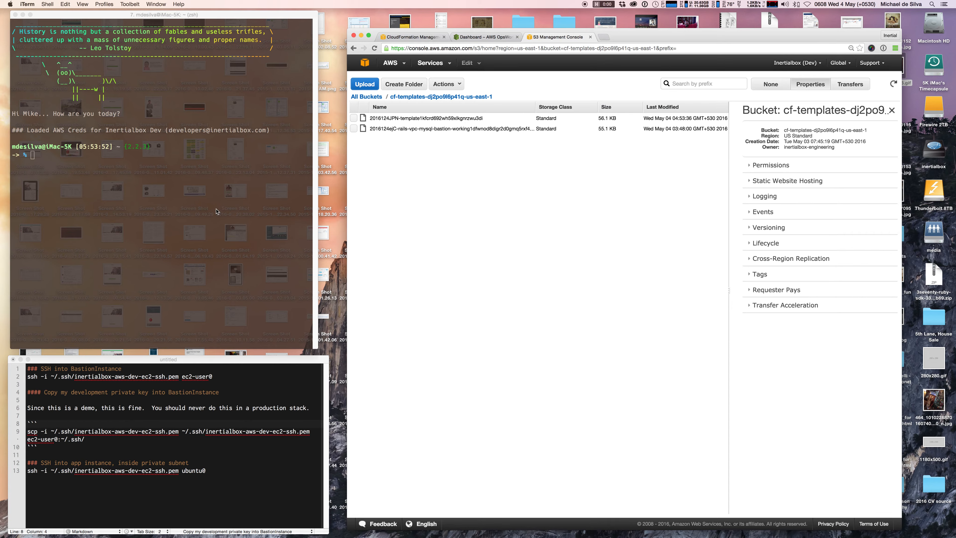
pyautogui.click(538, 178)
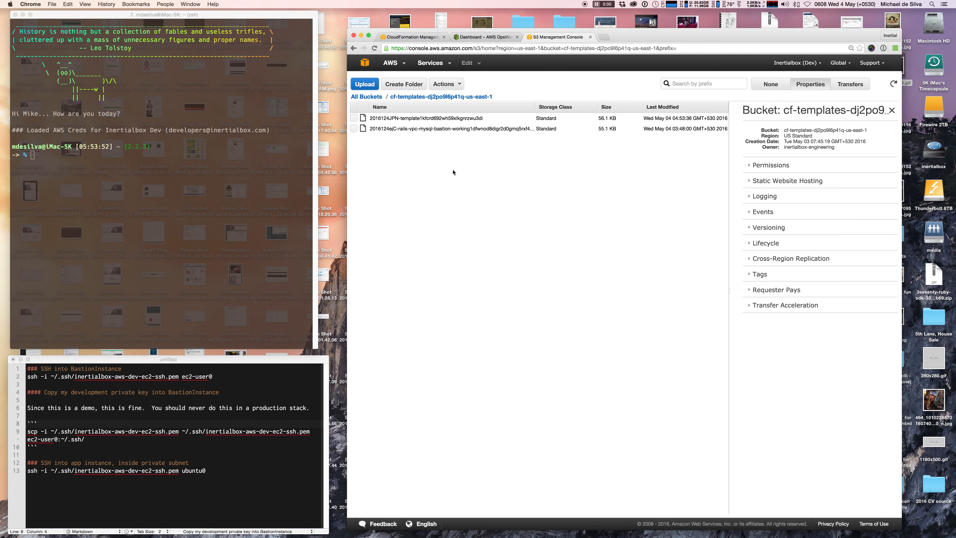
# Copy the rails-vpc-mysql-bastion template's S3 link and go to the CloudFormation stacks page.
pyautogui.click(354, 129)
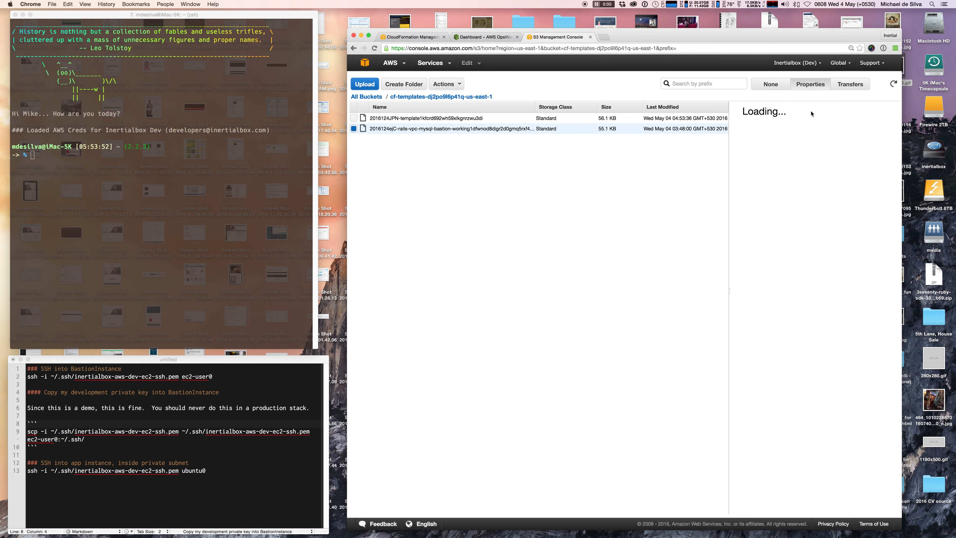
pyautogui.rightClick(814, 154)
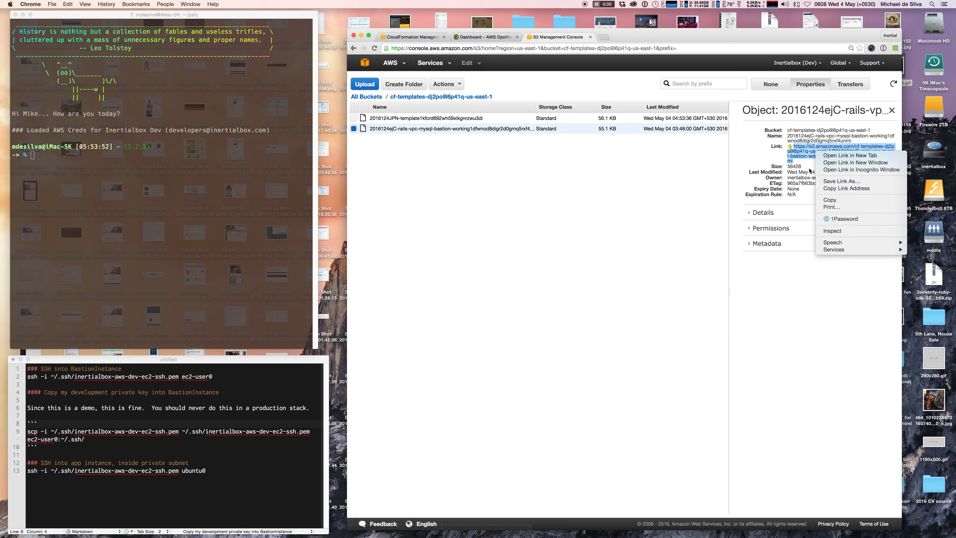
pyautogui.click(846, 188)
pyautogui.click(425, 37)
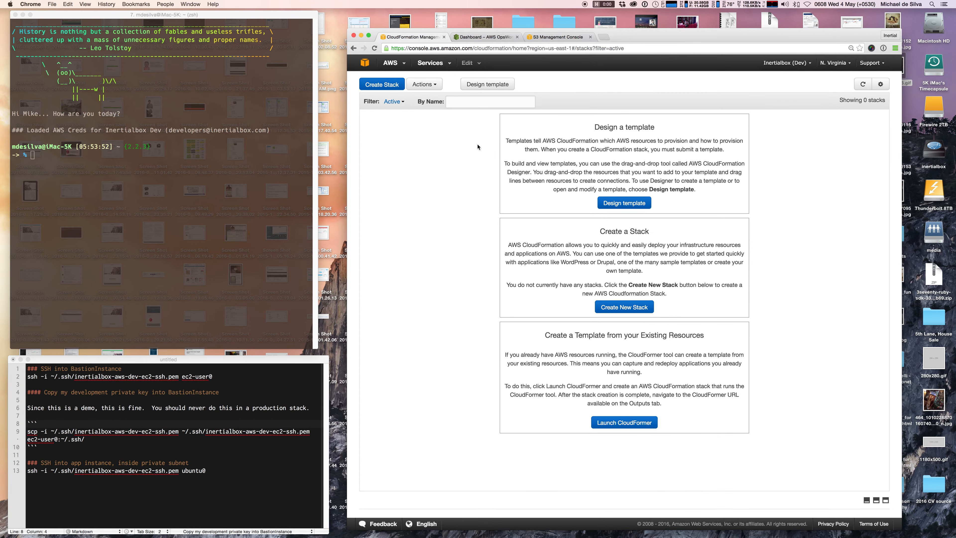
# Open the template in Designer from the pasted S3 URL and enlarge the diagram area.
pyautogui.click(502, 84)
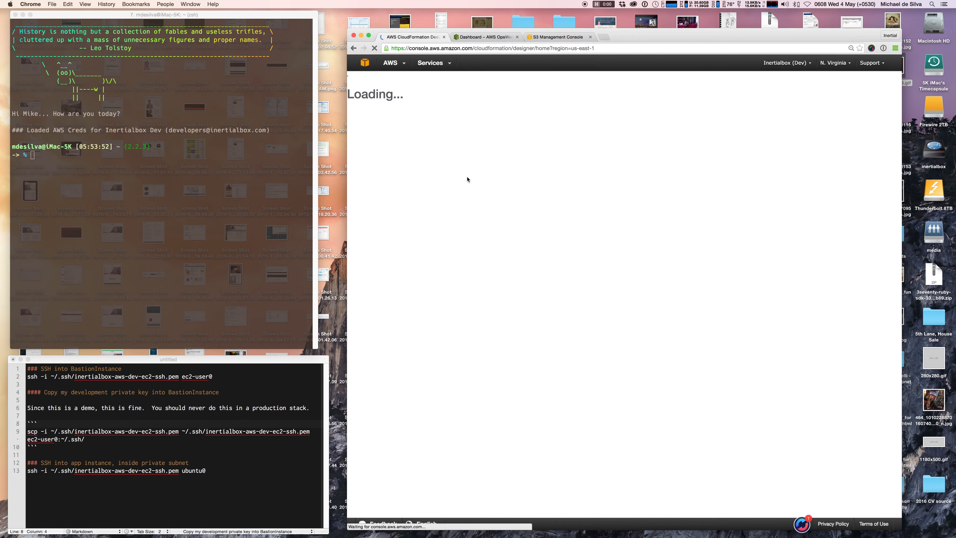
pyautogui.click(356, 80)
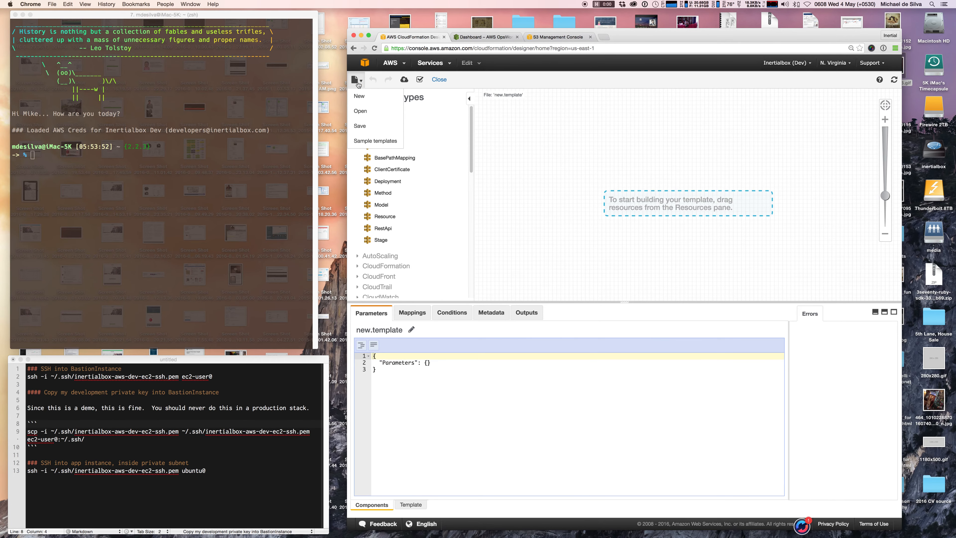
pyautogui.click(373, 111)
pyautogui.click(680, 123)
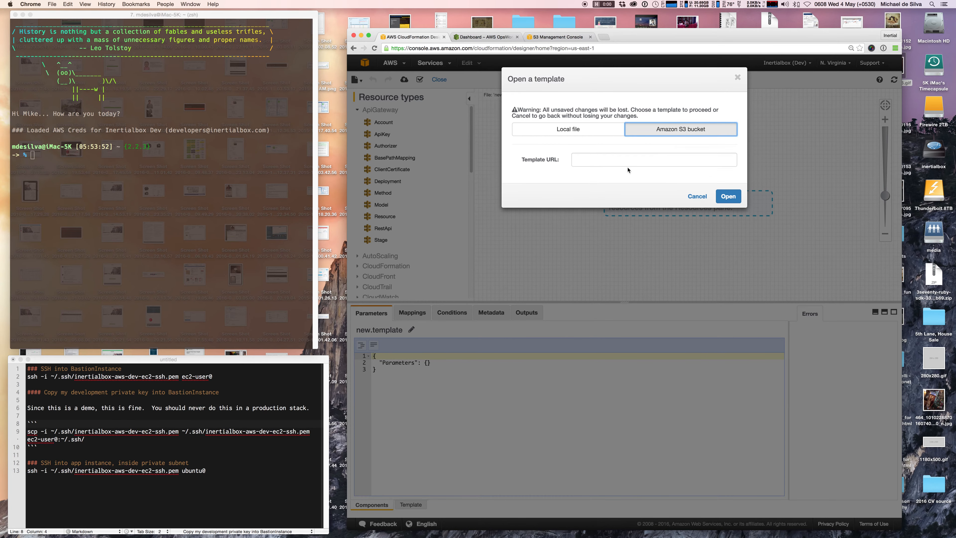
pyautogui.rightClick(624, 161)
pyautogui.click(637, 199)
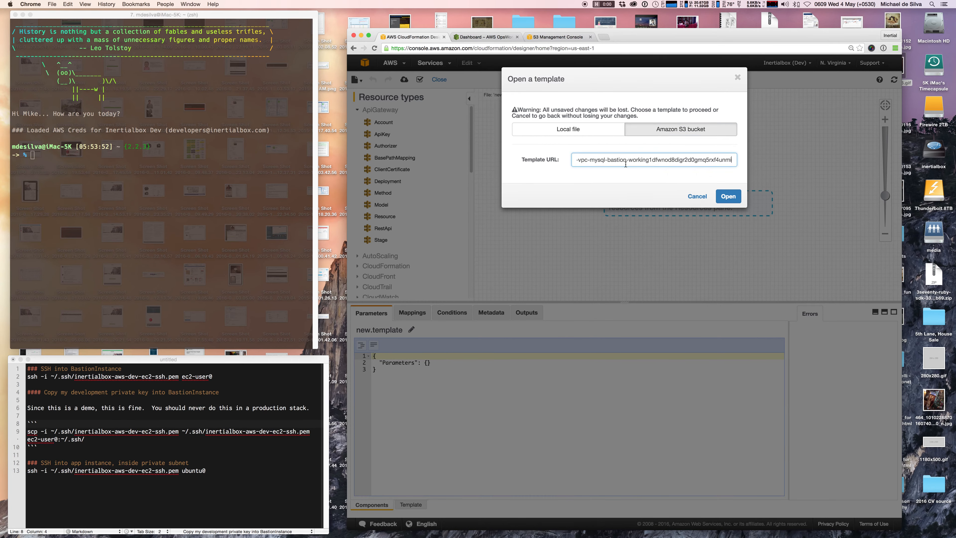
pyautogui.click(727, 195)
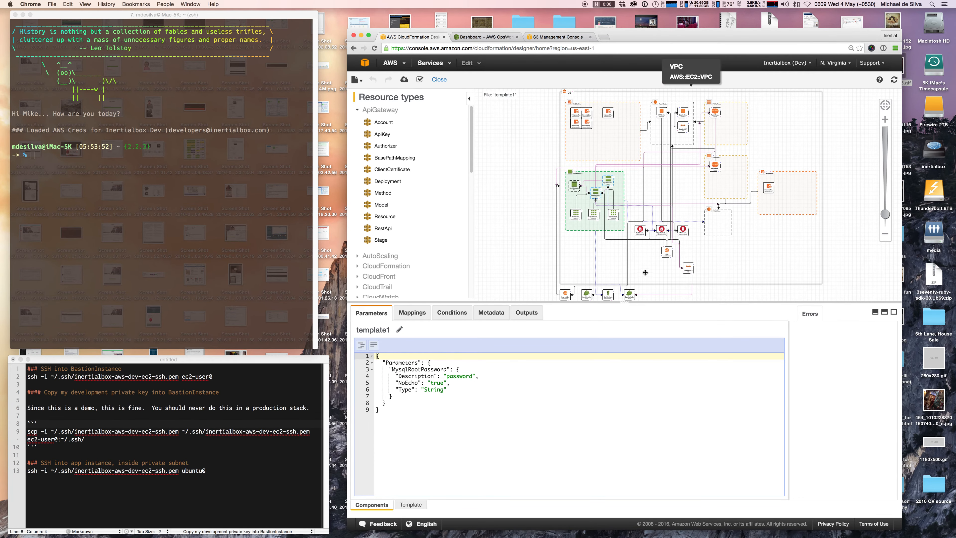
pyautogui.moveTo(627, 302); pyautogui.dragTo(628, 325)
pyautogui.moveTo(641, 39); pyautogui.dragTo(636, 43)
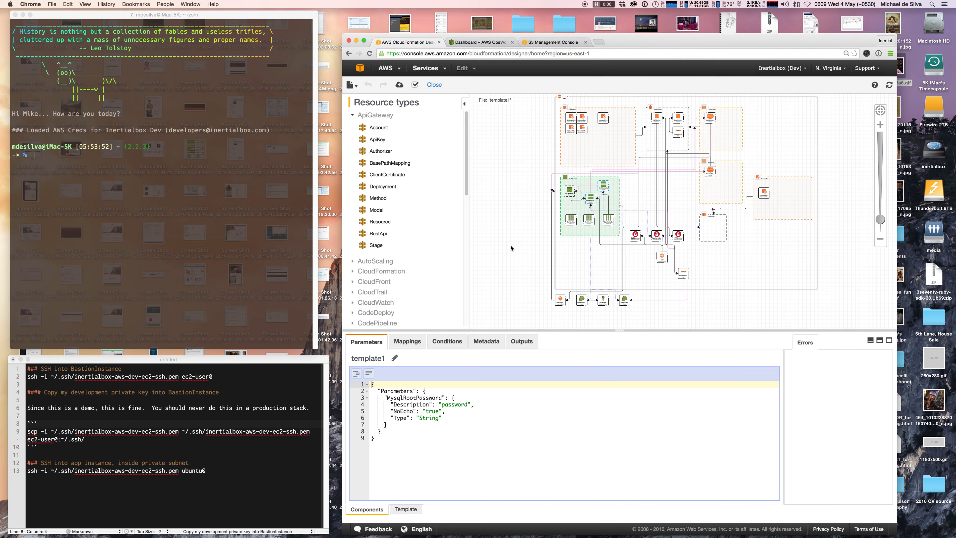
# Rename template1 to 'youtube-rails-cloudformation-demo'.
pyautogui.click(369, 357)
pyautogui.write('youtube-rails-cloudformation-demo')
pyautogui.click(395, 356)
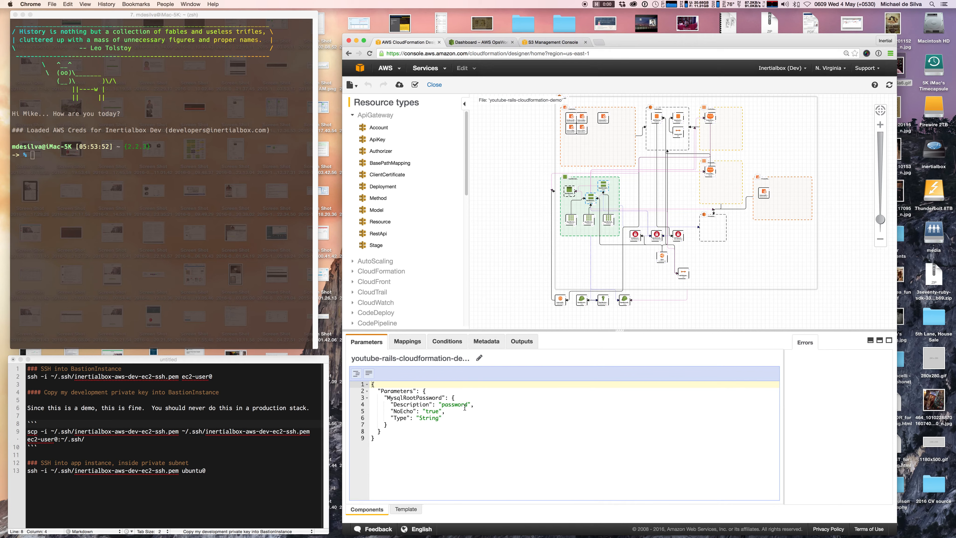
pyautogui.scroll(1, 505, 237)
pyautogui.scroll(-1, 506, 237)
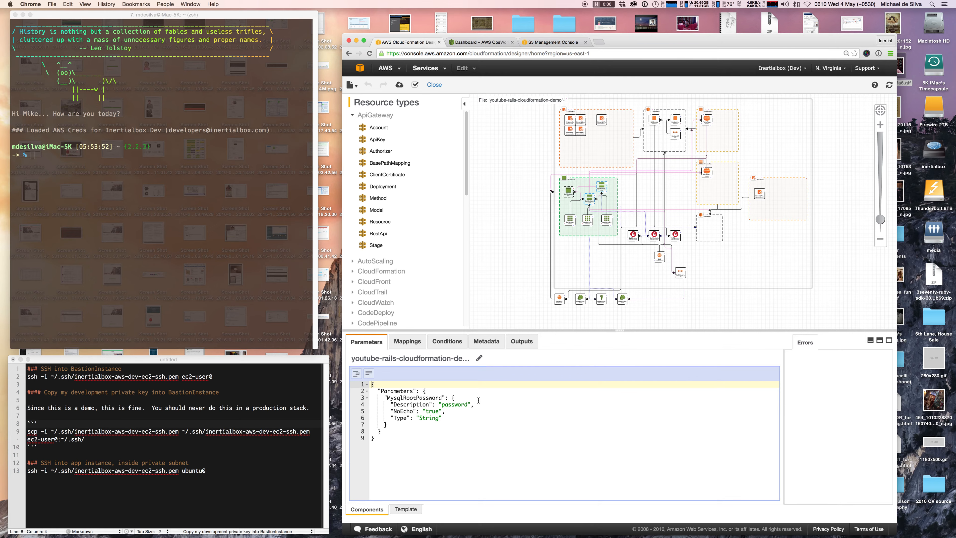
pyautogui.scroll(-2, 509, 266)
pyautogui.scroll(3, 514, 192)
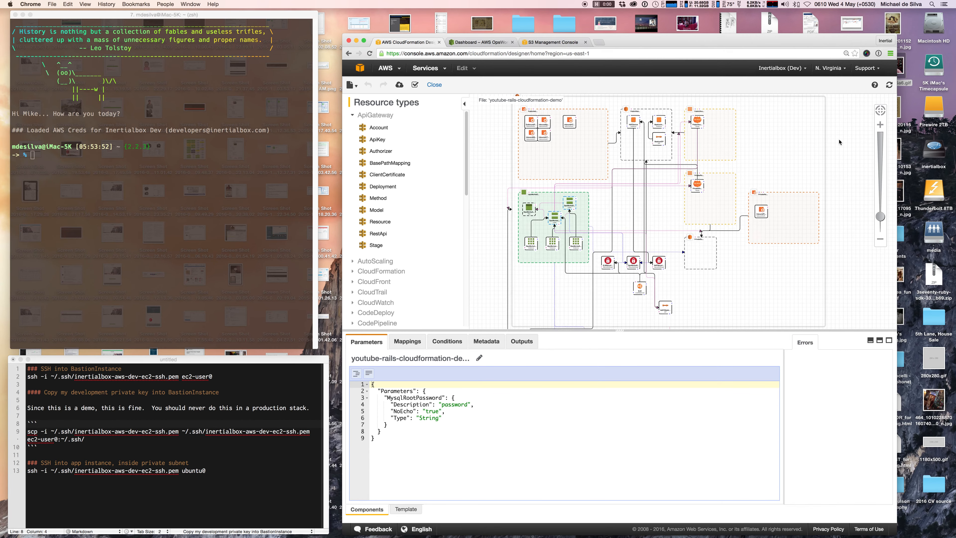
pyautogui.scroll(-3, 836, 146)
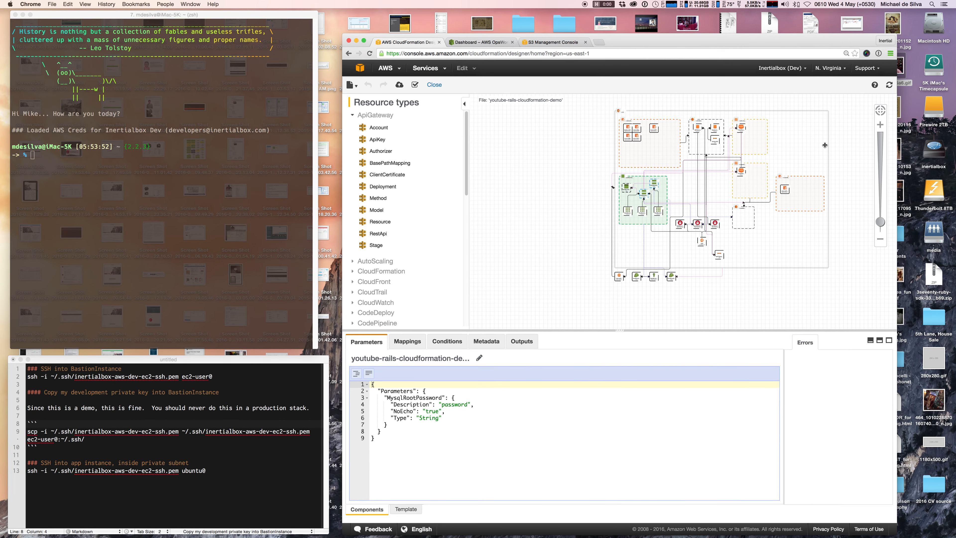
pyautogui.scroll(5, 666, 105)
pyautogui.scroll(2, 677, 106)
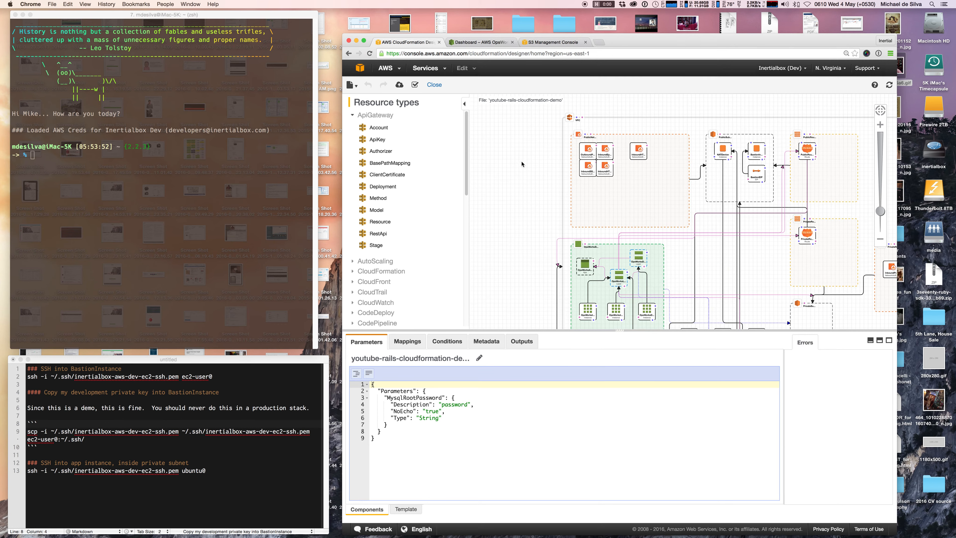
pyautogui.hscroll(3, 489, 187)
pyautogui.scroll(-1, 489, 186)
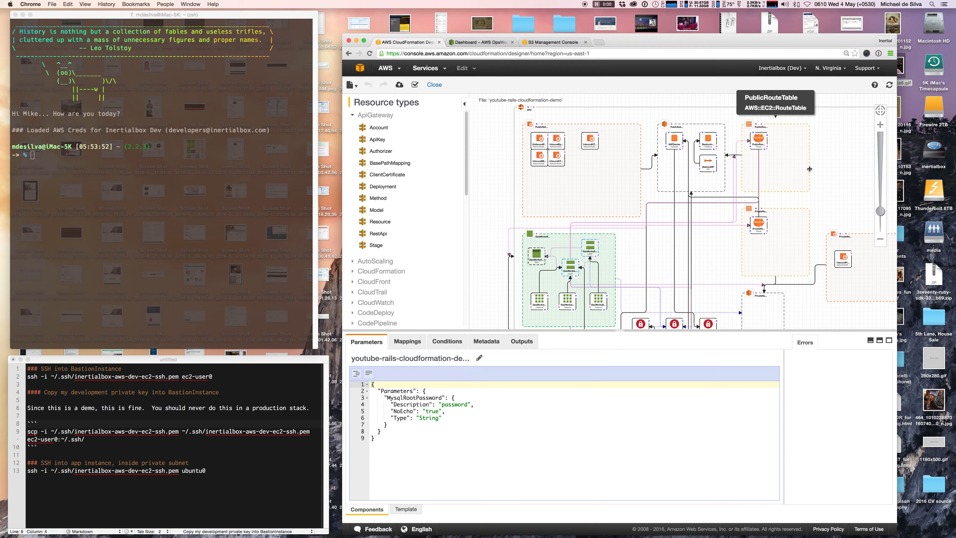
pyautogui.scroll(5, 827, 210)
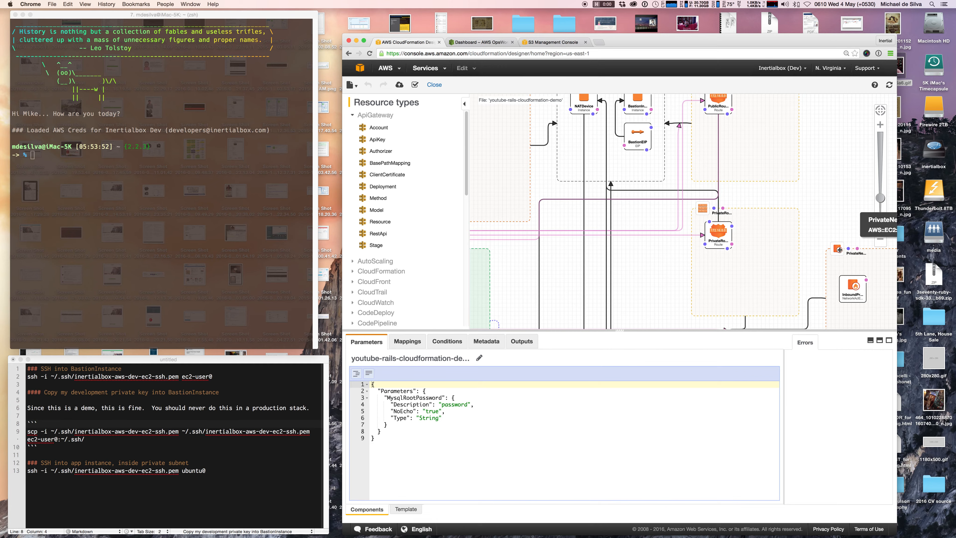
# Inspect the PrivateNetworkAcl properties, then deselect it to show the template parameters.
pyautogui.click(839, 250)
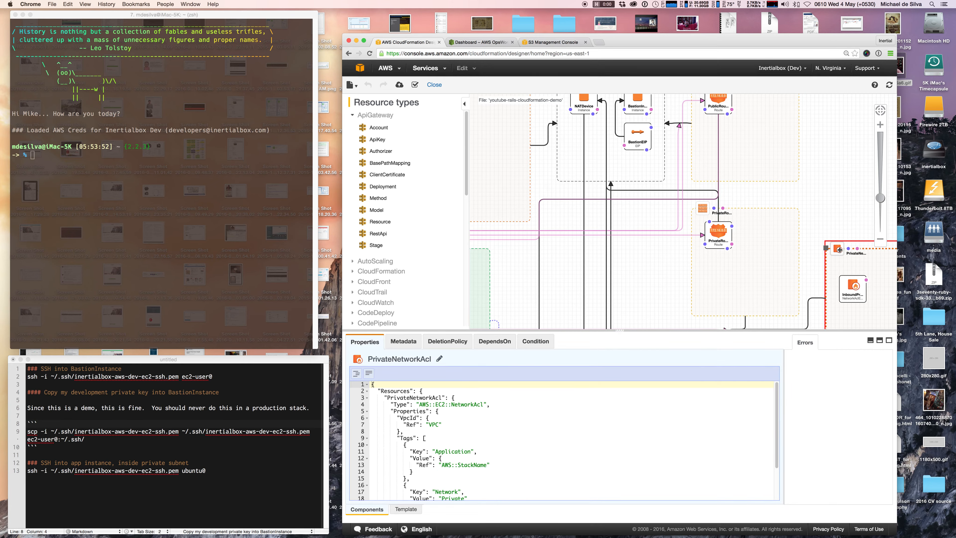
pyautogui.scroll(-4, 821, 202)
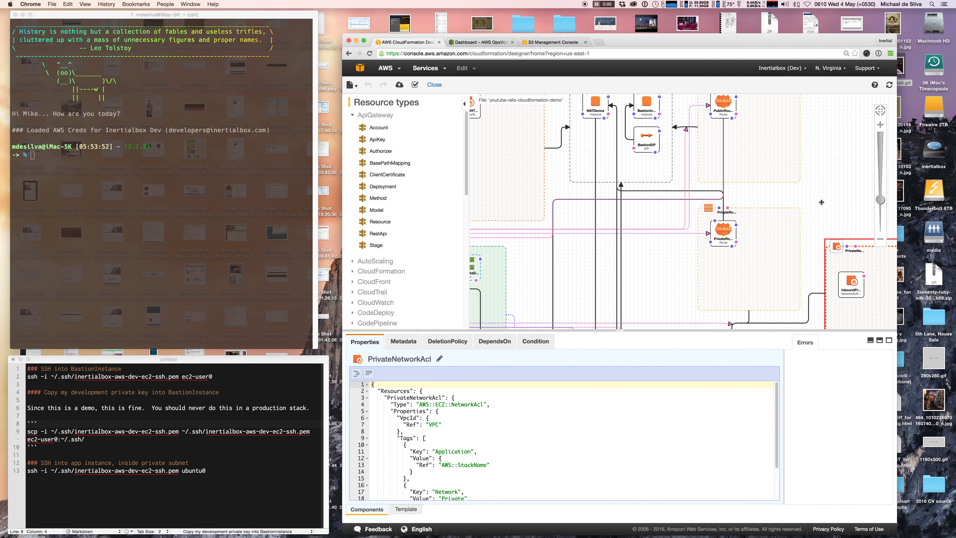
pyautogui.scroll(-2, 821, 202)
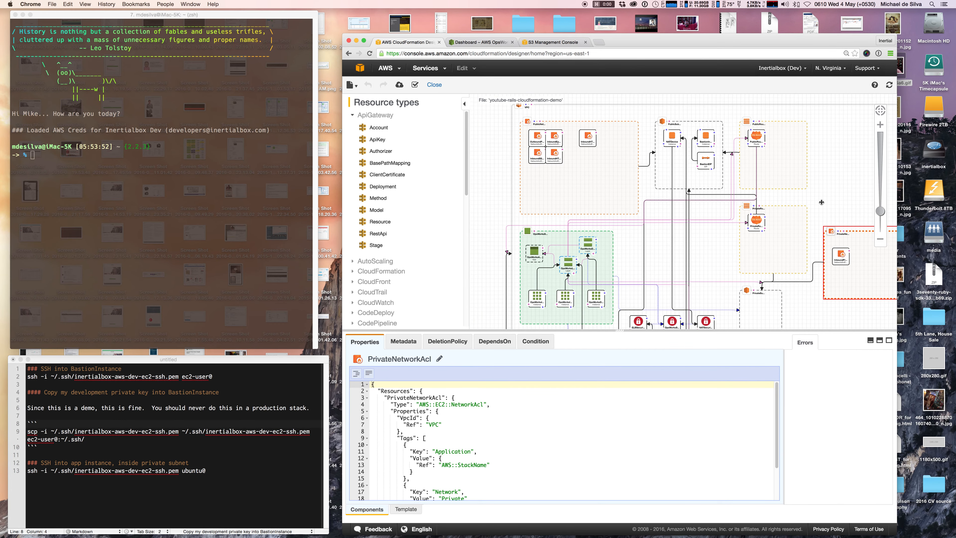
pyautogui.scroll(-4, 821, 202)
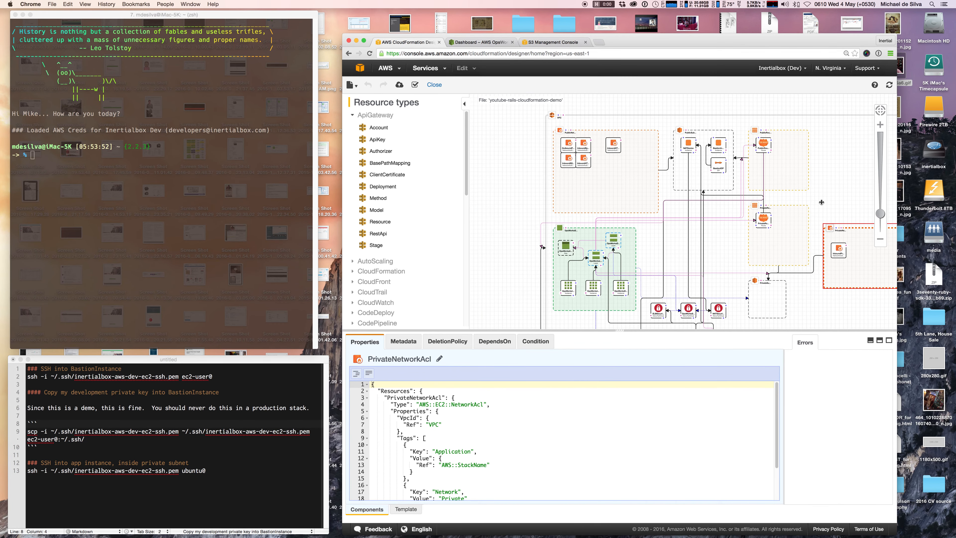
pyautogui.scroll(-1, 821, 202)
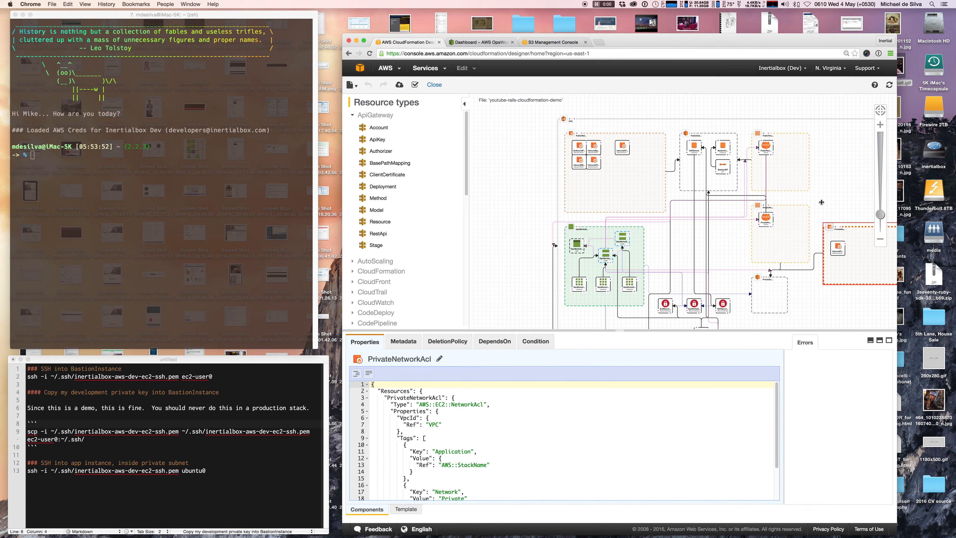
pyautogui.scroll(-3, 822, 202)
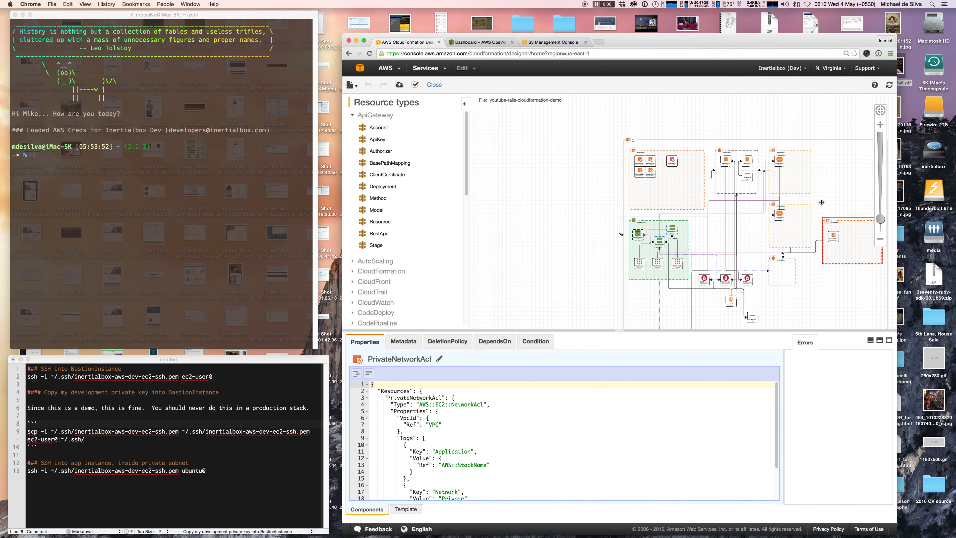
pyautogui.click(800, 120)
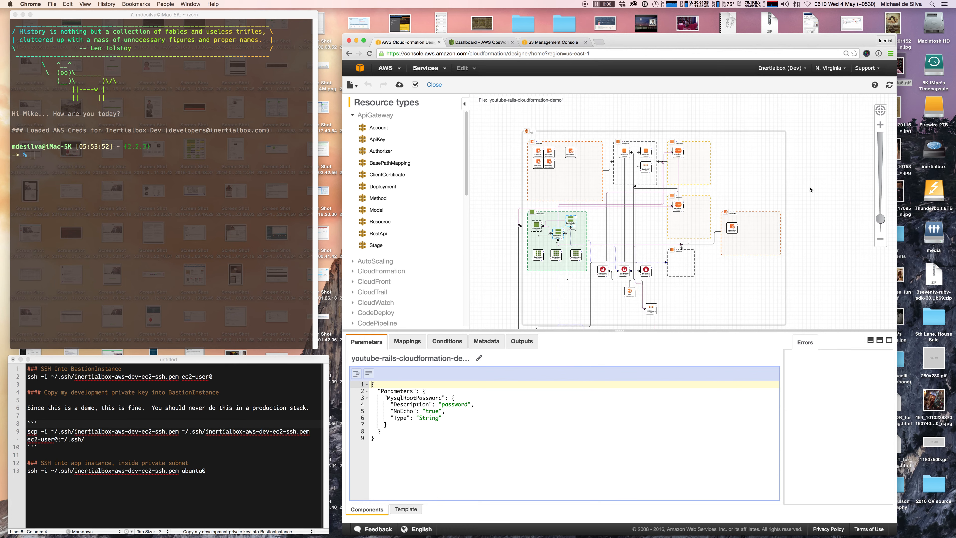
# Zoom in on the PublicSubnet group containing NATDevice, BastionInstance and BastionEIP.
pyautogui.moveTo(810, 188); pyautogui.dragTo(809, 167)
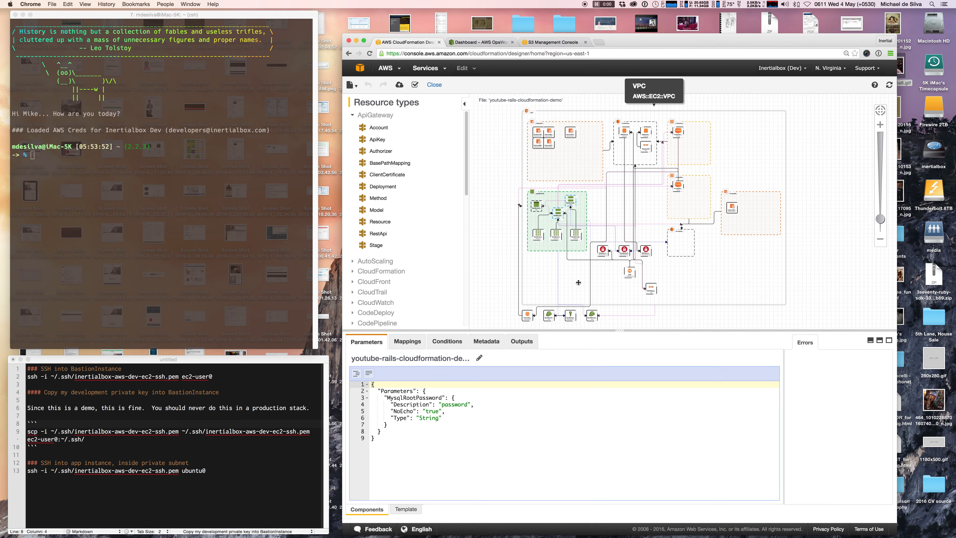
pyautogui.scroll(2, 608, 283)
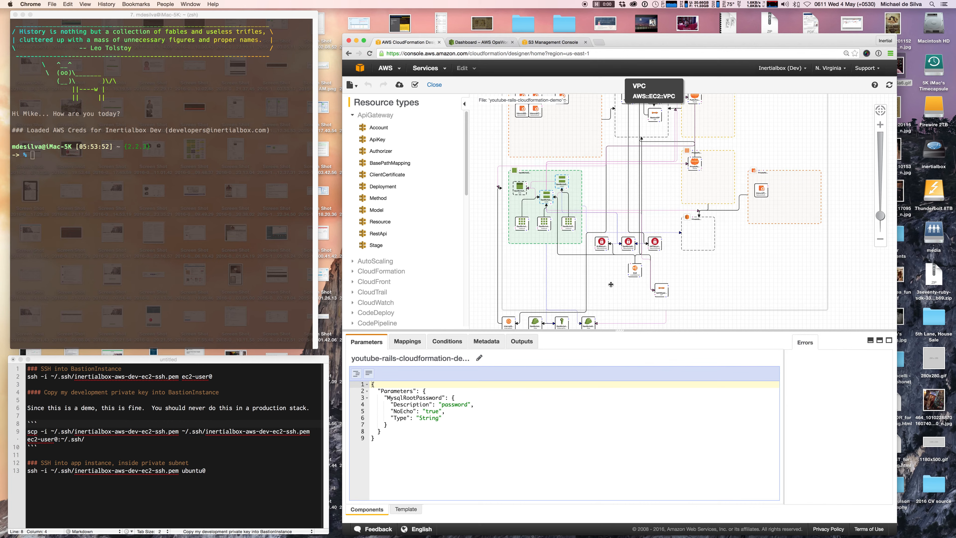
pyautogui.scroll(5, 610, 284)
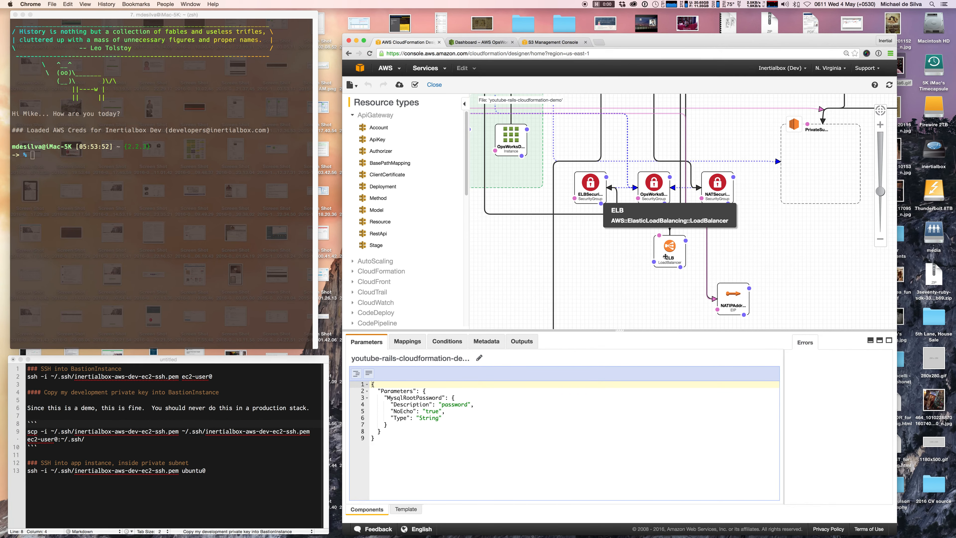
pyautogui.scroll(-5, 748, 250)
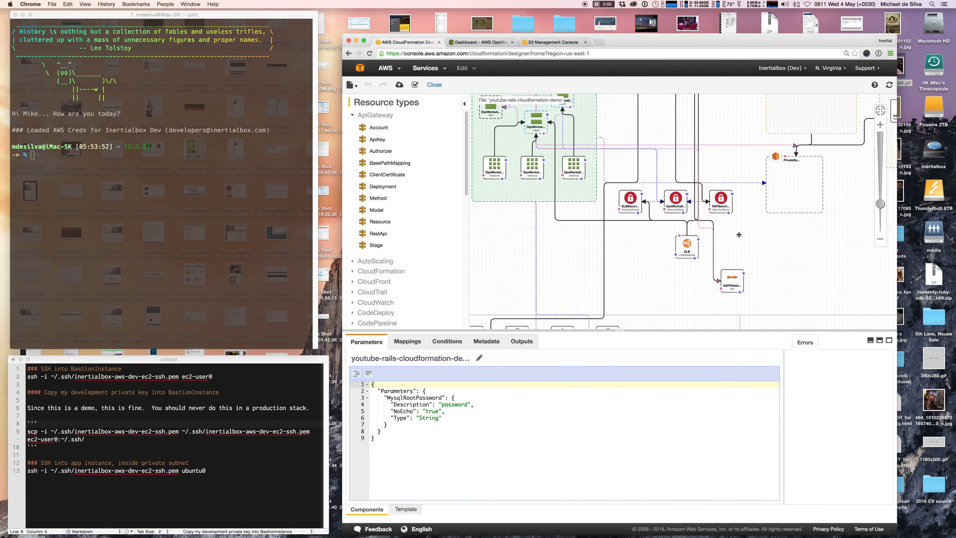
pyautogui.scroll(-2, 779, 158)
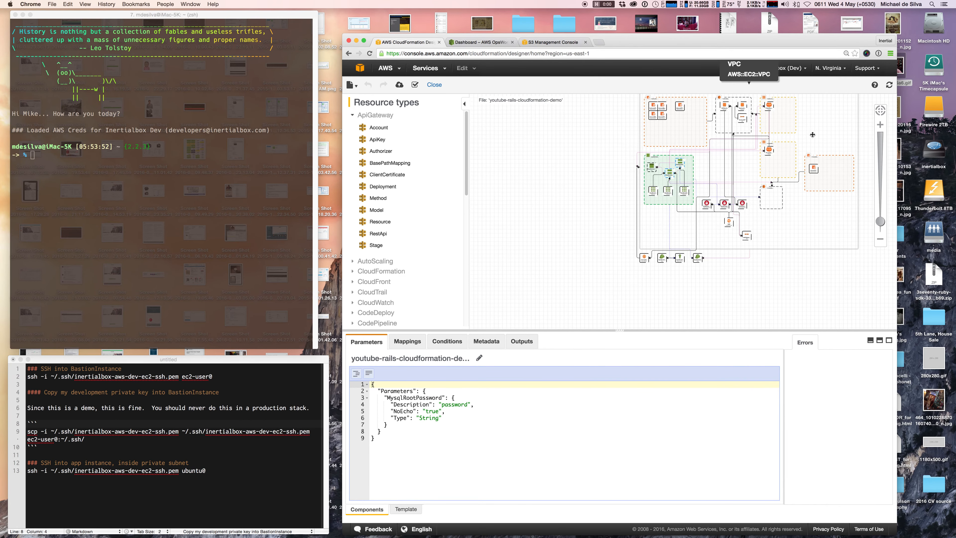
pyautogui.scroll(4, 665, 289)
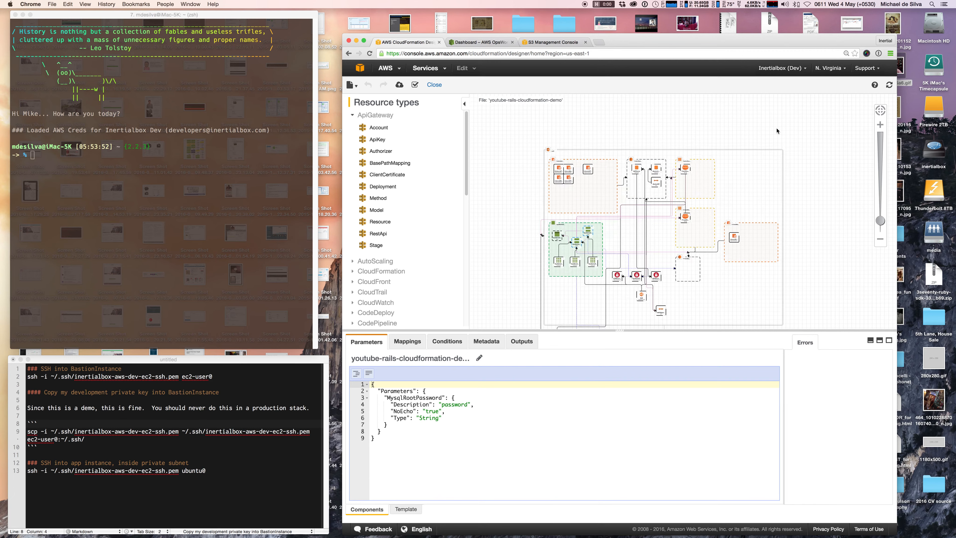
pyautogui.scroll(4, 631, 155)
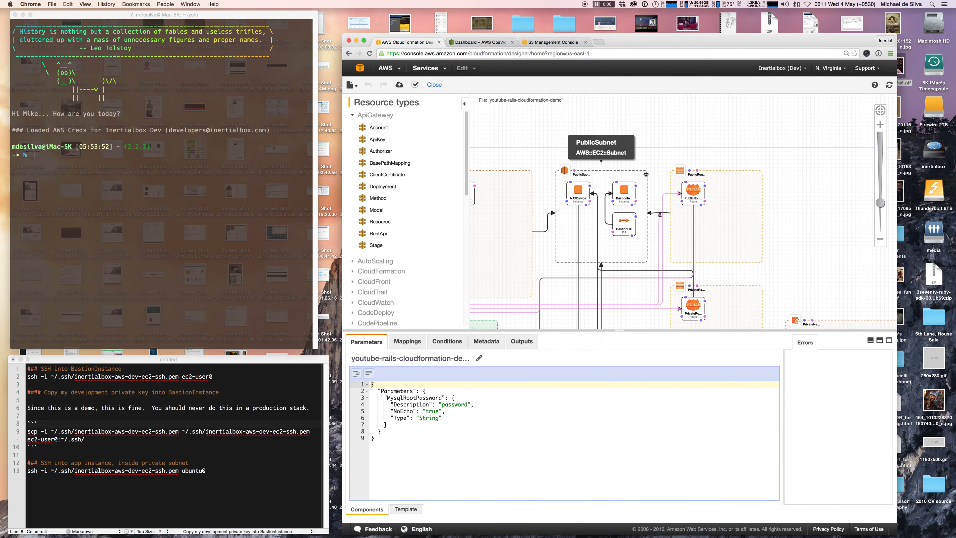
pyautogui.scroll(4, 646, 173)
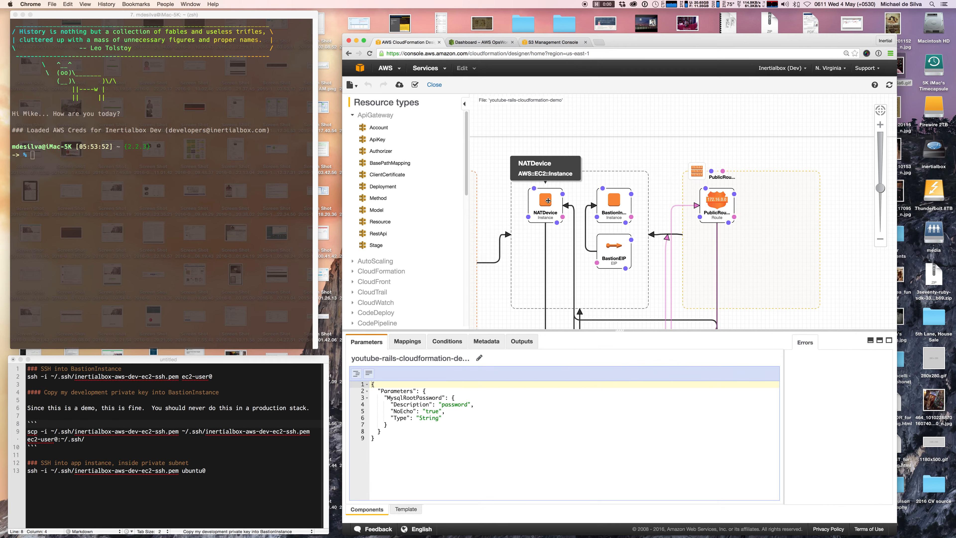
# Show NATDevice's properties: t2.small in PublicSubnet with SourceDestCheck false.
pyautogui.click(548, 202)
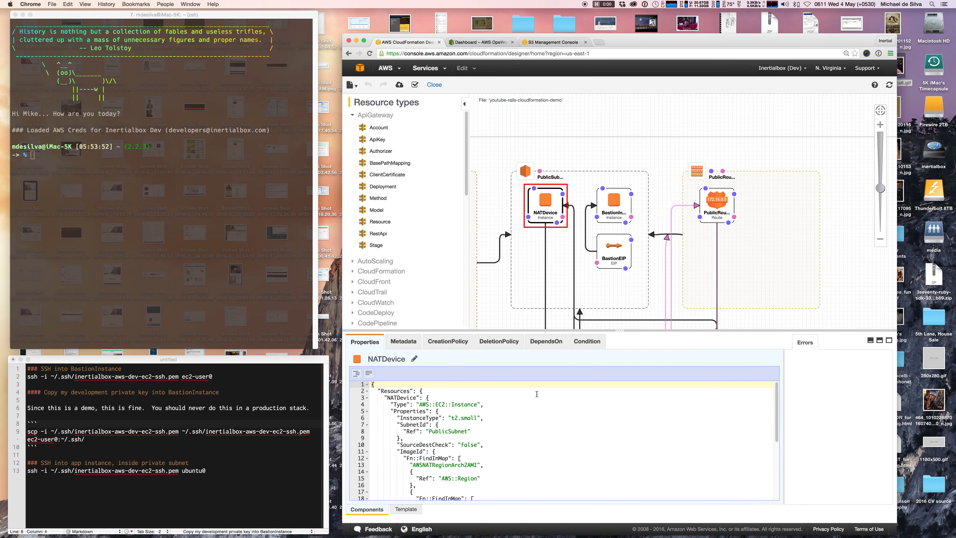
pyautogui.scroll(-5, 493, 417)
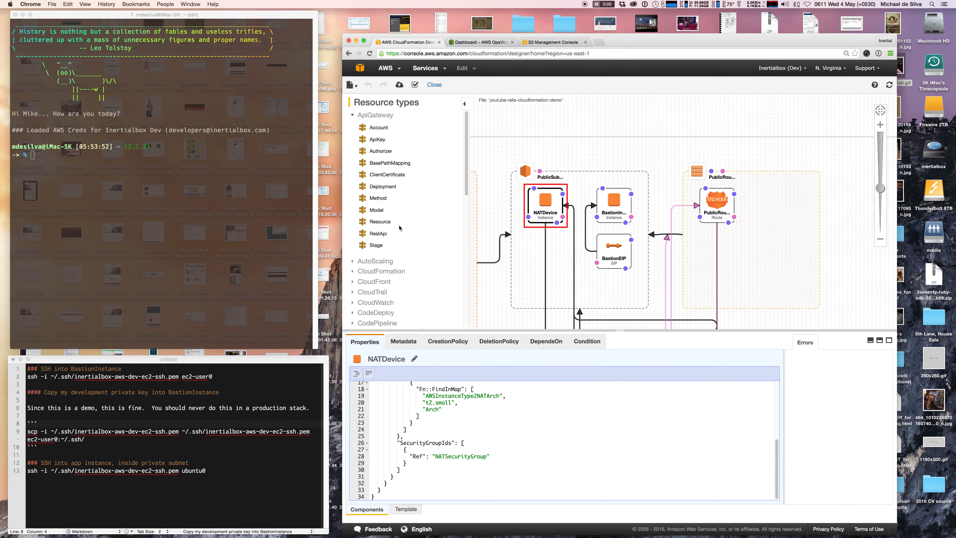
pyautogui.scroll(-9, 395, 220)
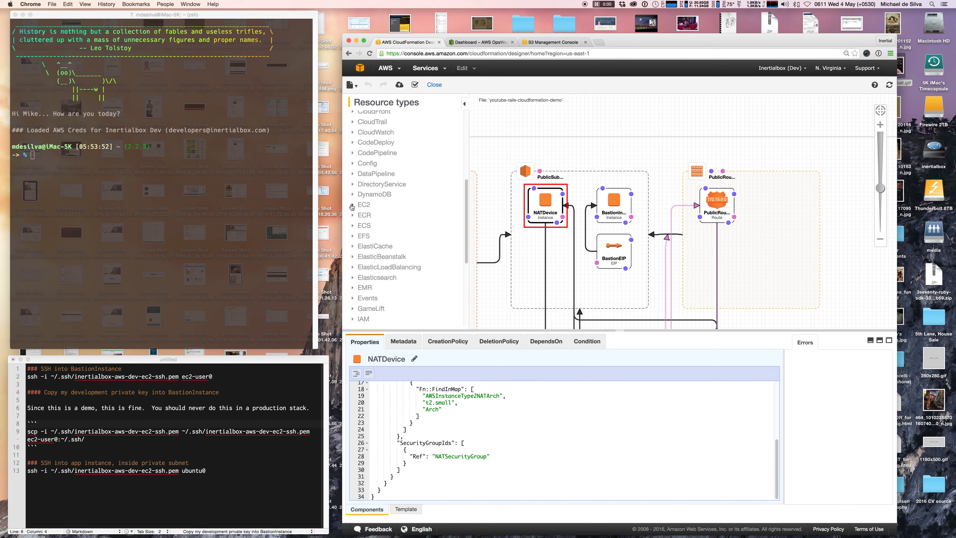
# Expand the EC2 resource types list.
pyautogui.click(352, 206)
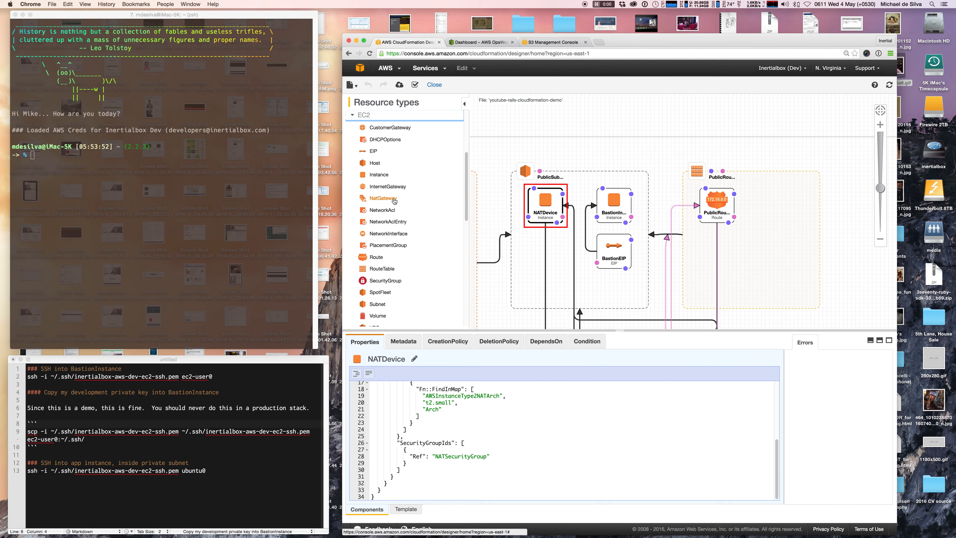
pyautogui.scroll(-1, 490, 224)
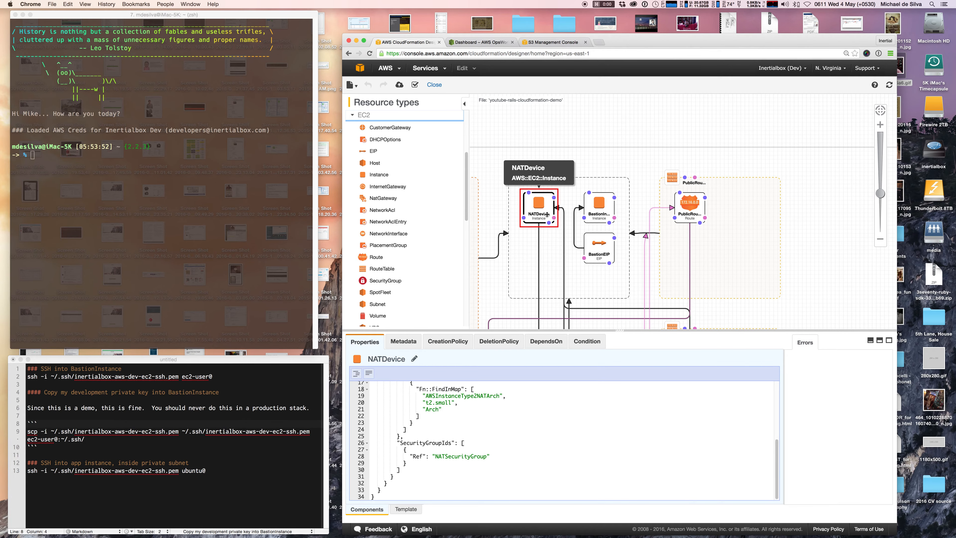
pyautogui.scroll(5, 500, 418)
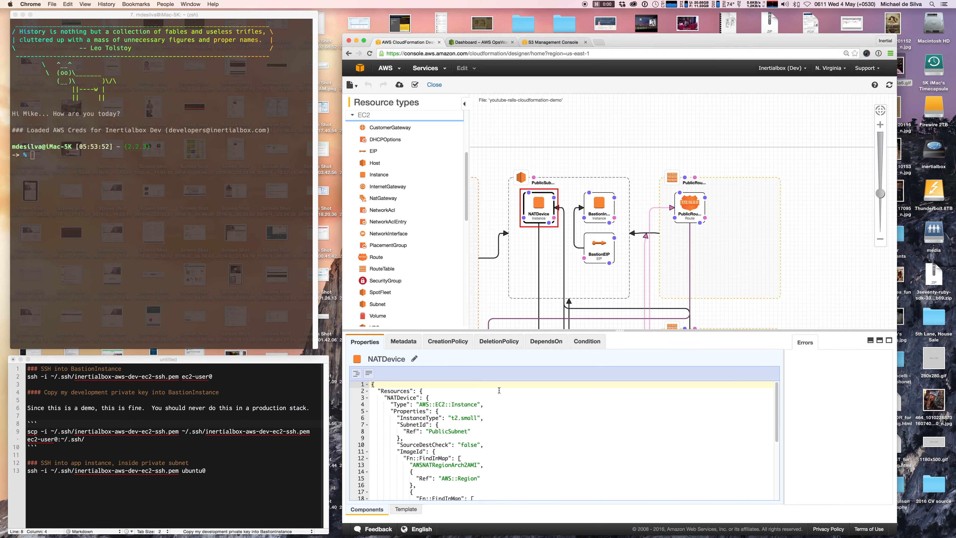
pyautogui.scroll(-3, 493, 214)
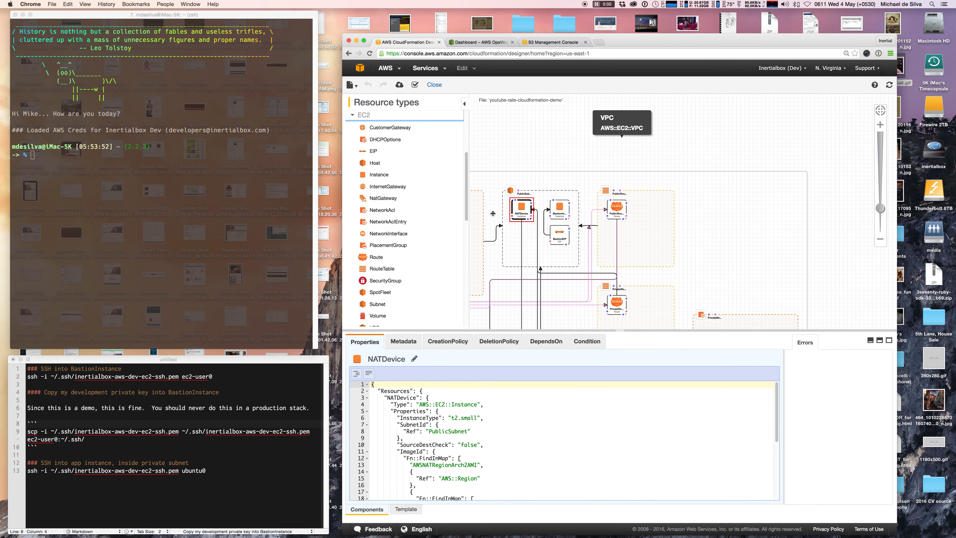
pyautogui.scroll(-3, 785, 183)
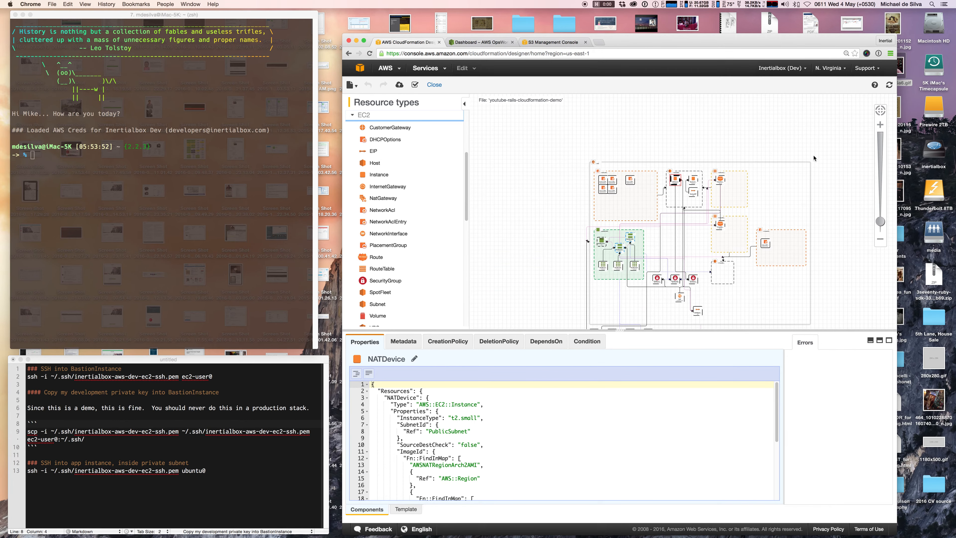
pyautogui.scroll(2, 785, 293)
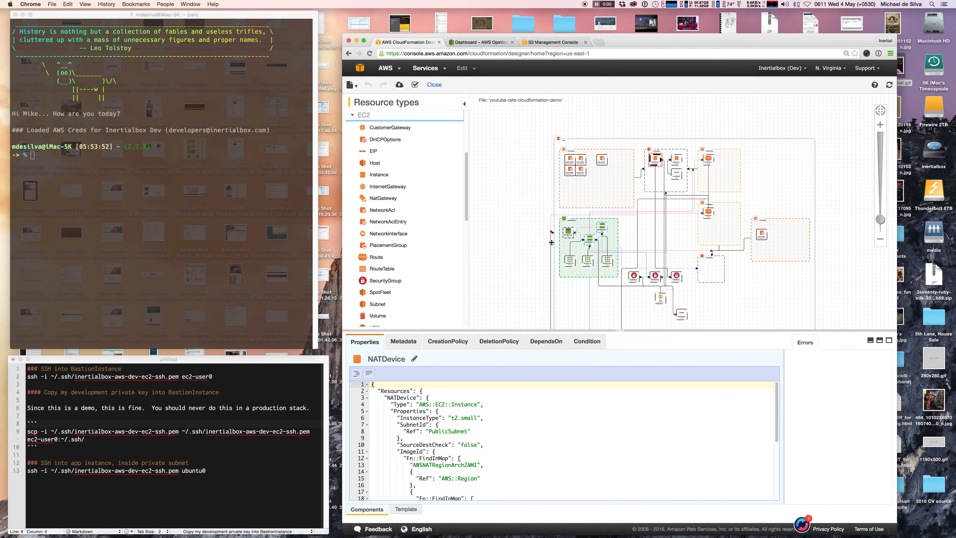
pyautogui.scroll(-2, 554, 242)
pyautogui.scroll(4, 534, 278)
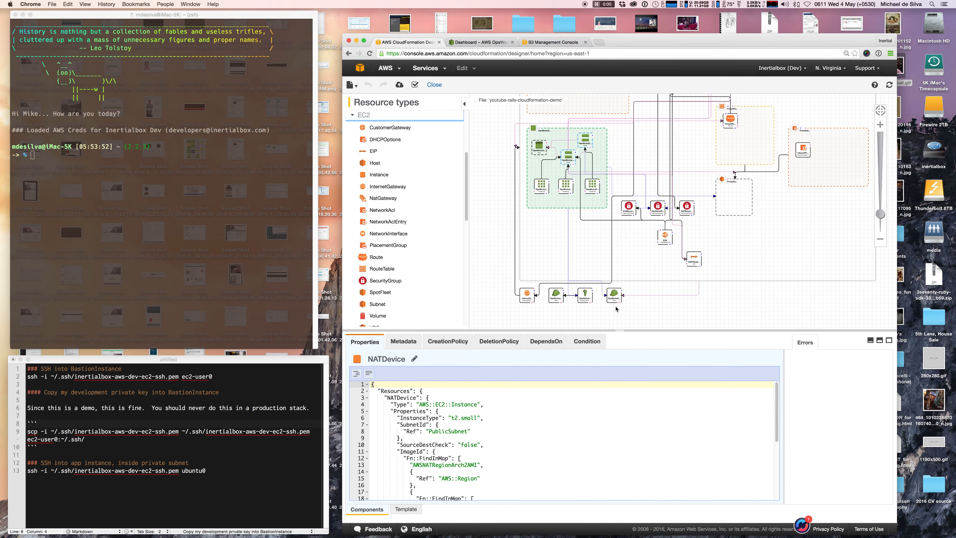
pyautogui.scroll(4, 616, 309)
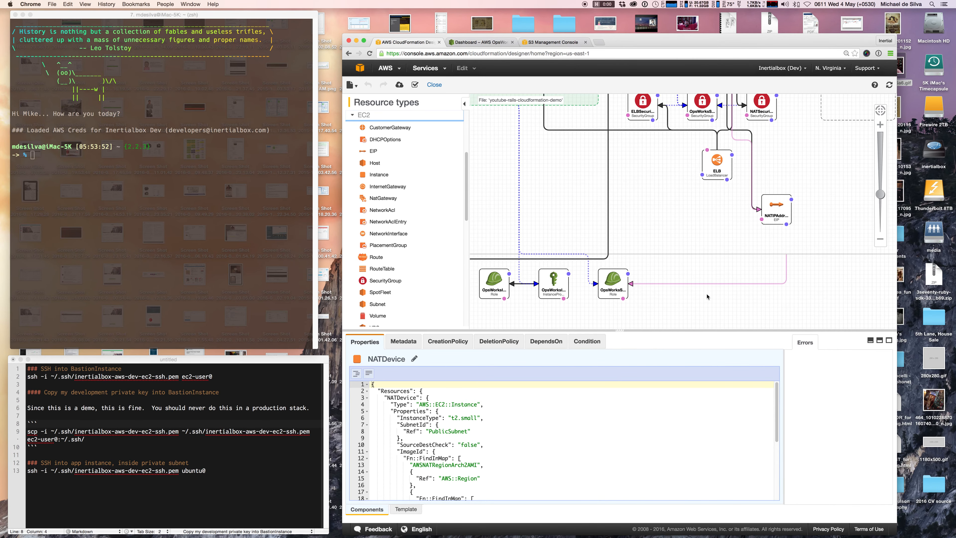
pyautogui.scroll(-2, 706, 297)
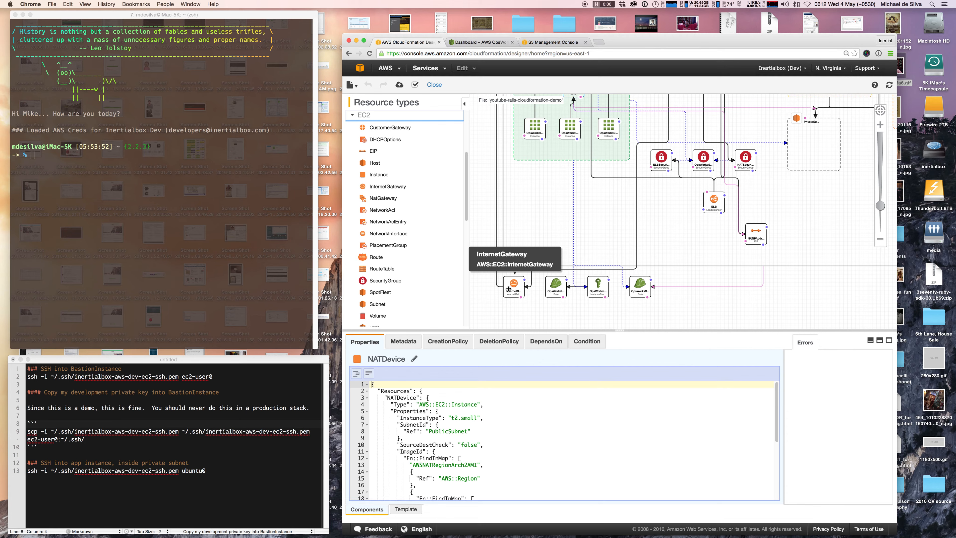
# Display the InternetGateway's properties with its Application and Network: Public tags.
pyautogui.click(508, 289)
pyautogui.scroll(-3, 508, 289)
pyautogui.scroll(-2, 486, 202)
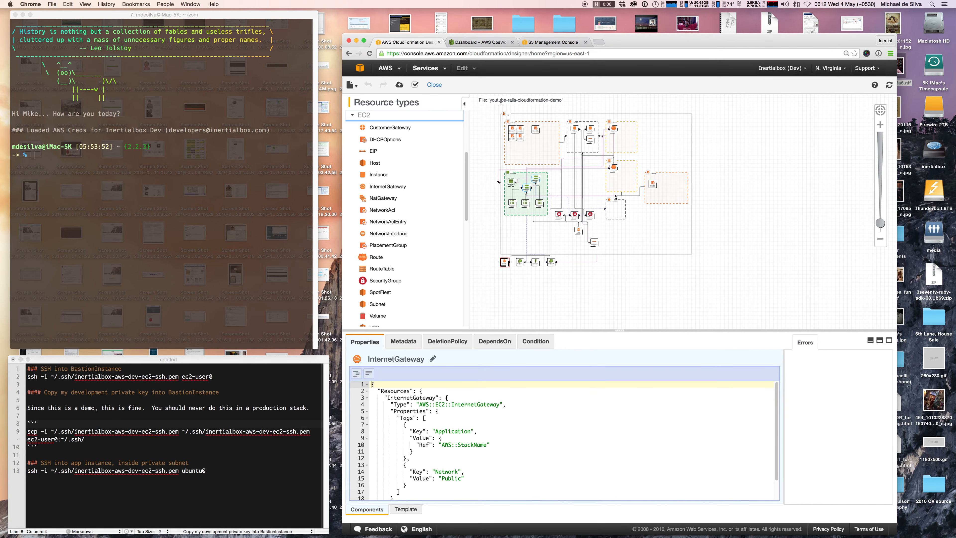
pyautogui.scroll(3, 508, 111)
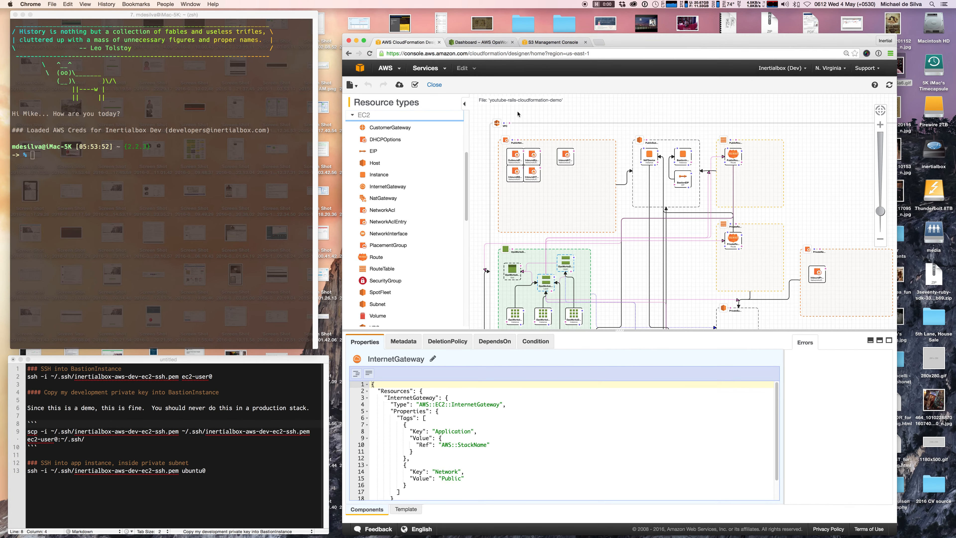
pyautogui.scroll(3, 682, 118)
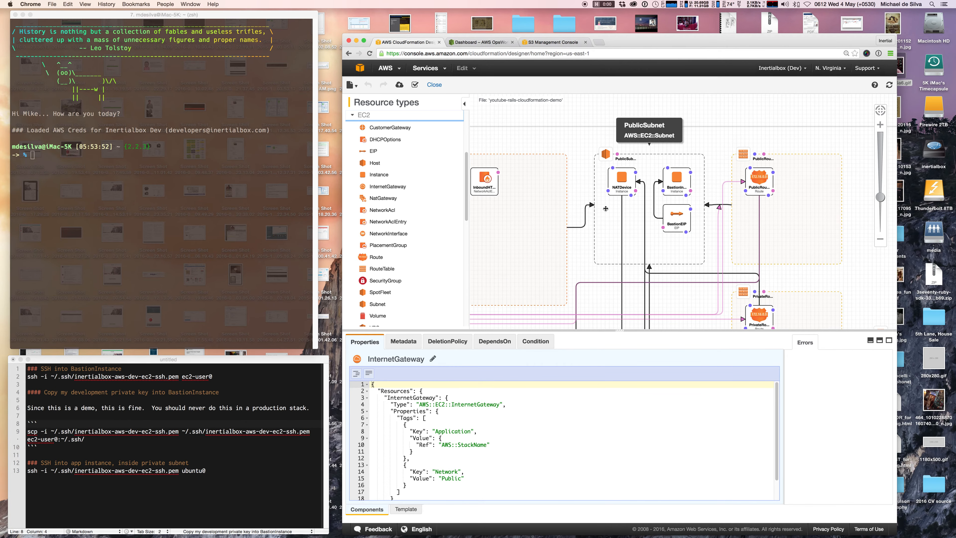
# Review BastionInstance's t2.micro, PublicSubnet and 8 GB gp2 volume settings after checking BastionEIP.
pyautogui.click(677, 184)
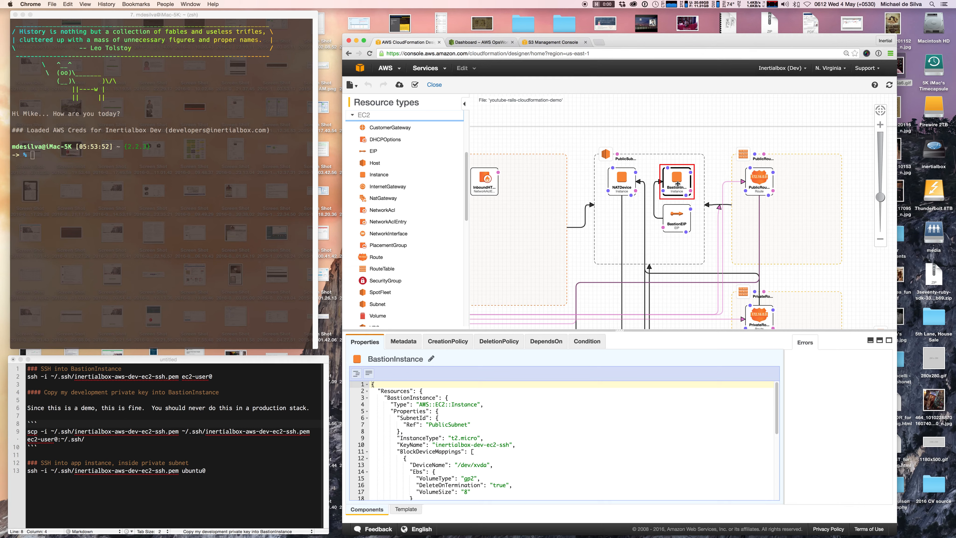
pyautogui.click(677, 208)
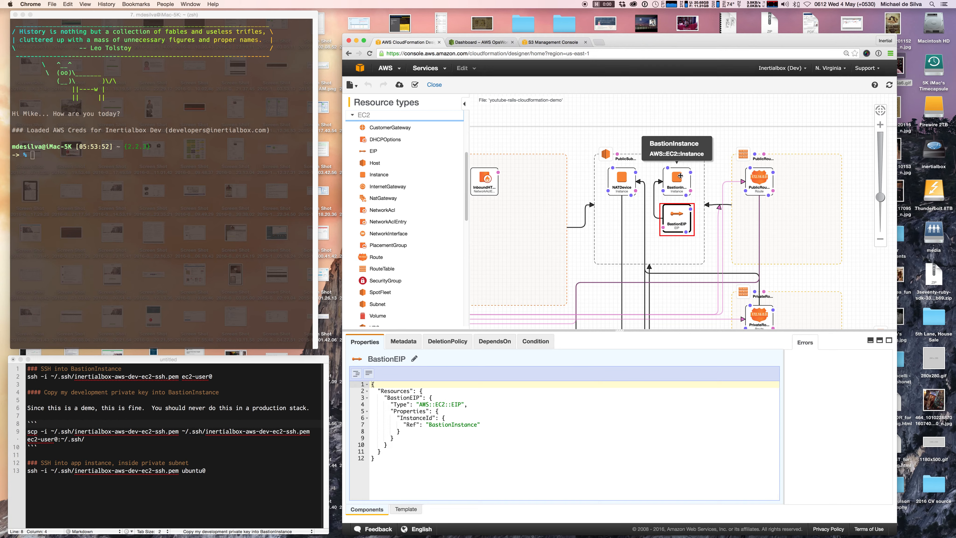
pyautogui.click(681, 175)
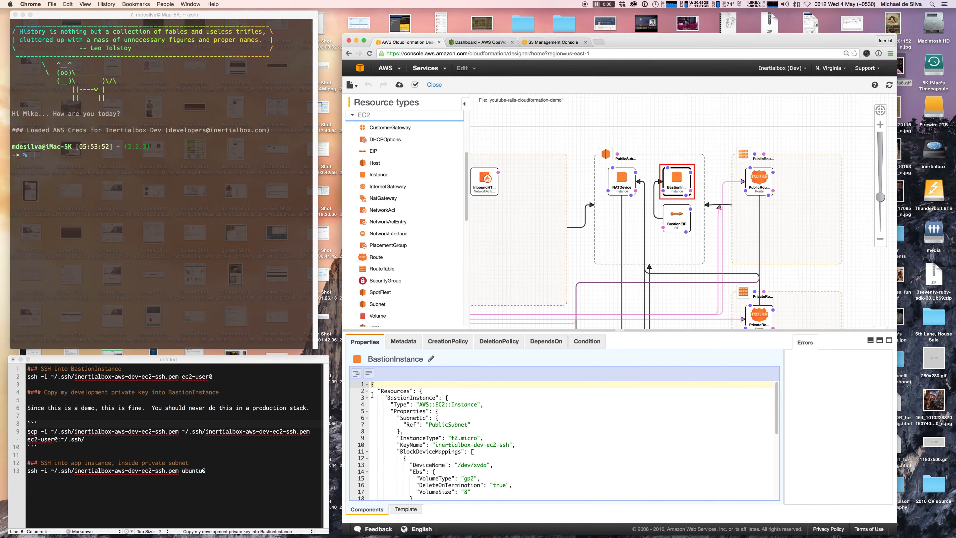
pyautogui.scroll(-3, 375, 397)
pyautogui.scroll(3, 375, 397)
pyautogui.scroll(-3, 393, 413)
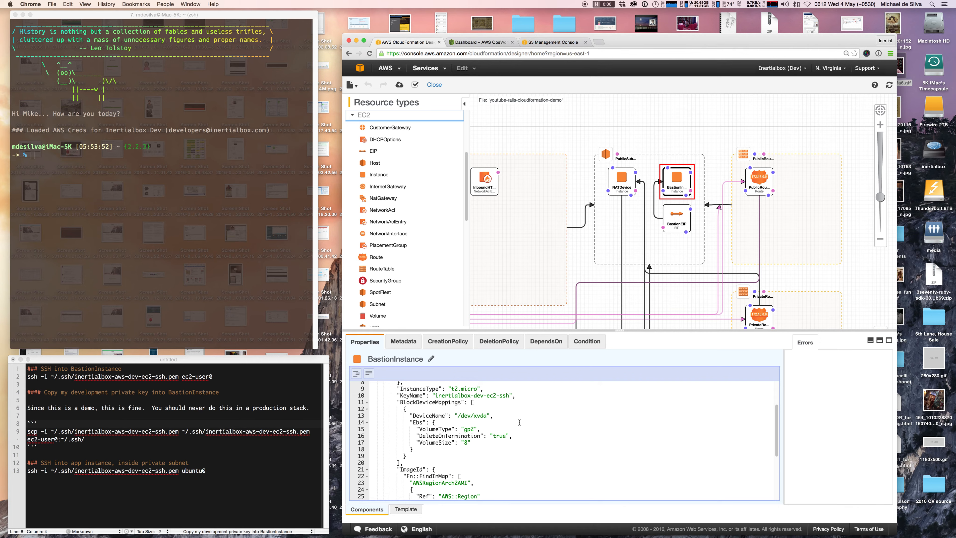
pyautogui.scroll(-3, 519, 423)
pyautogui.scroll(-2, 519, 422)
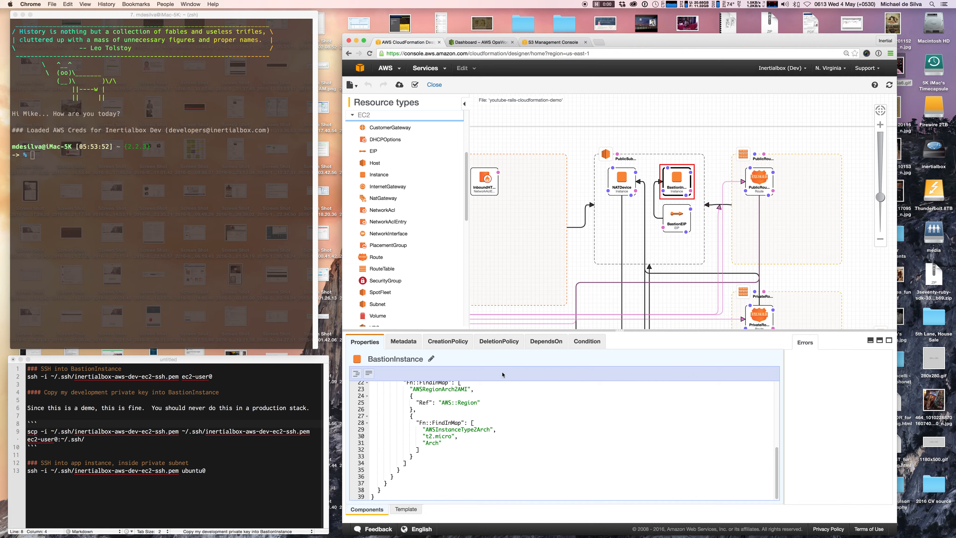
pyautogui.scroll(-5, 637, 214)
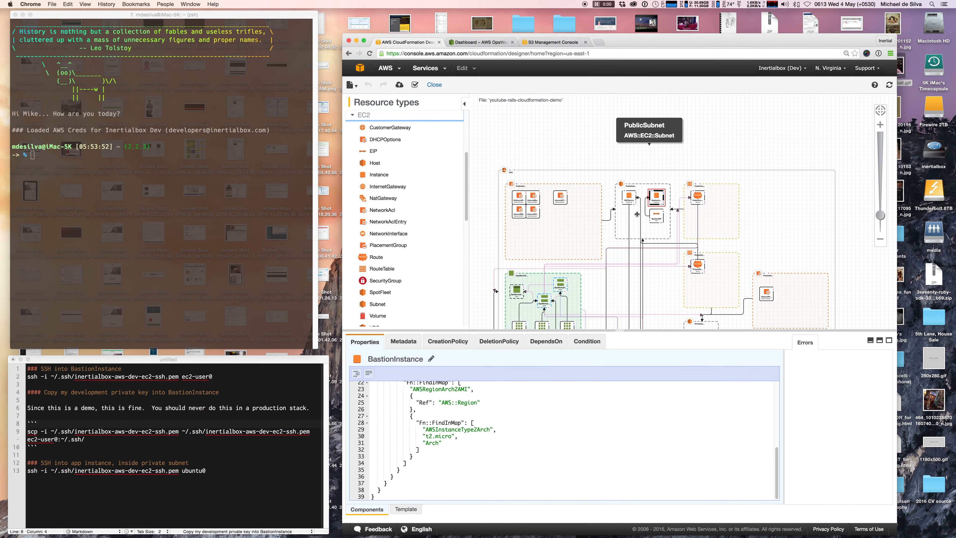
pyautogui.scroll(3, 636, 214)
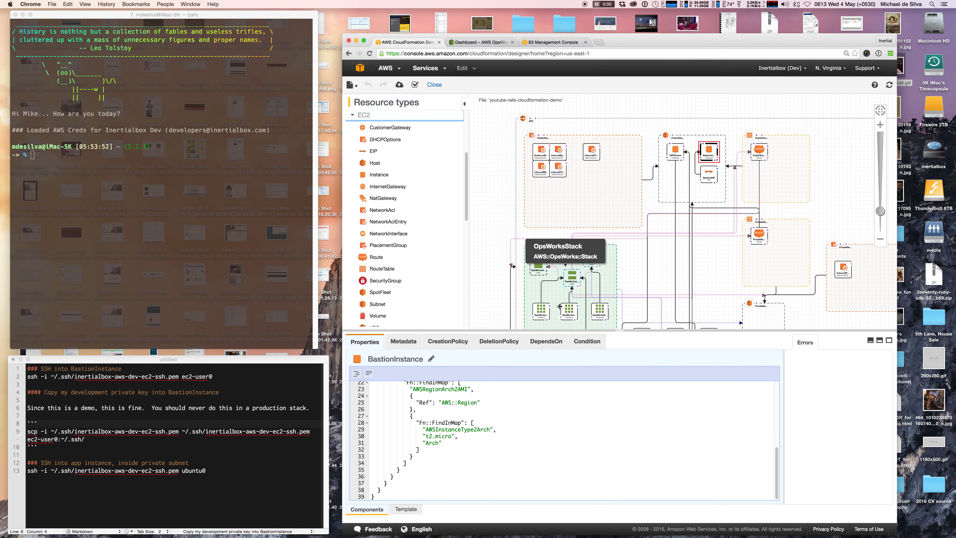
pyautogui.scroll(3, 559, 307)
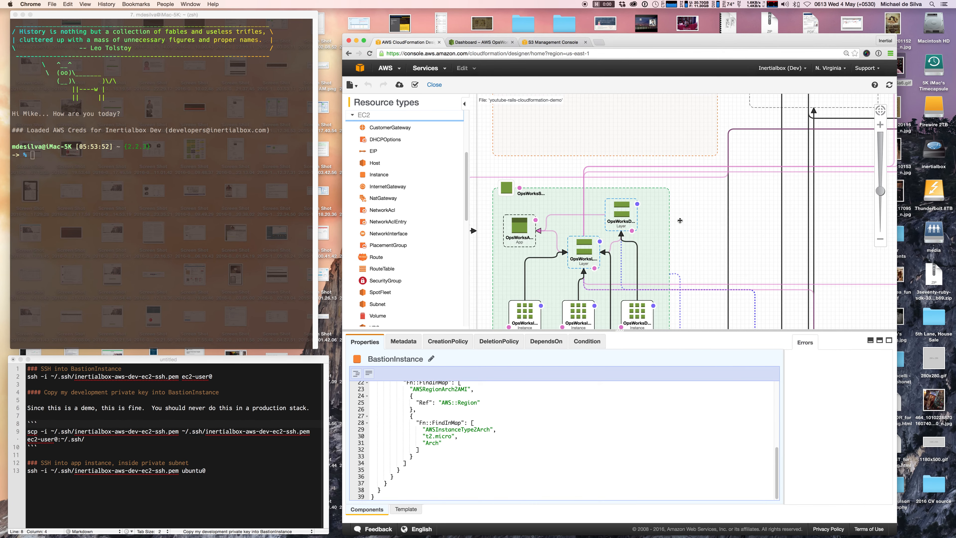
pyautogui.scroll(-3, 679, 221)
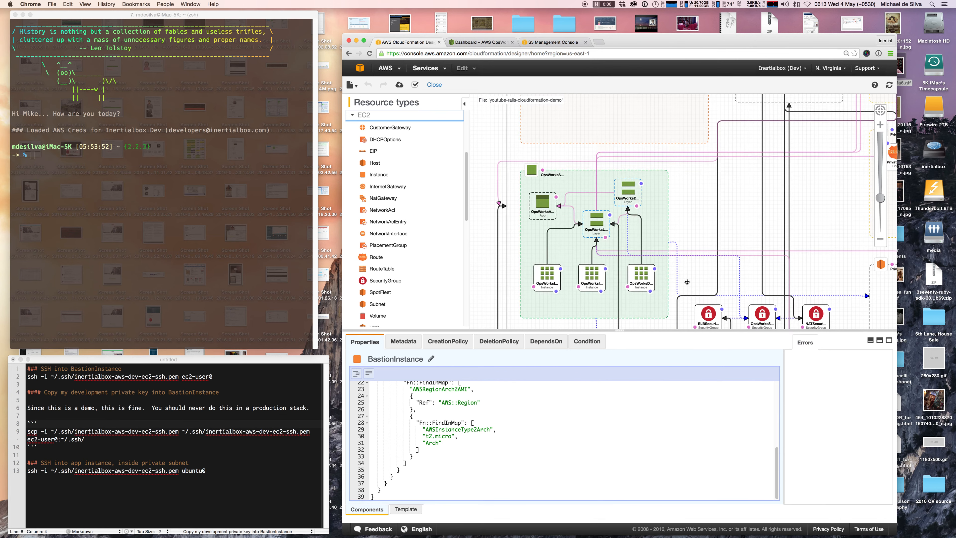
pyautogui.scroll(2, 687, 281)
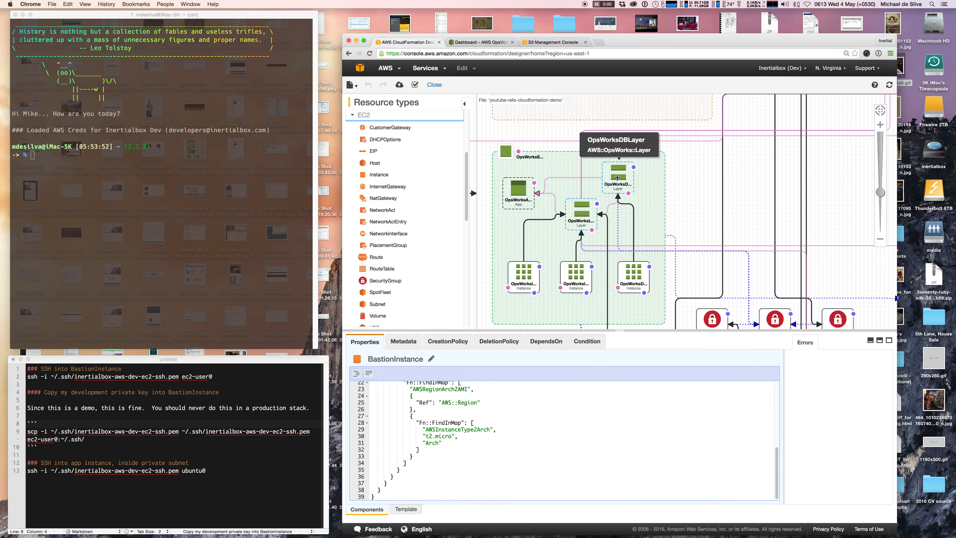
pyautogui.click(582, 214)
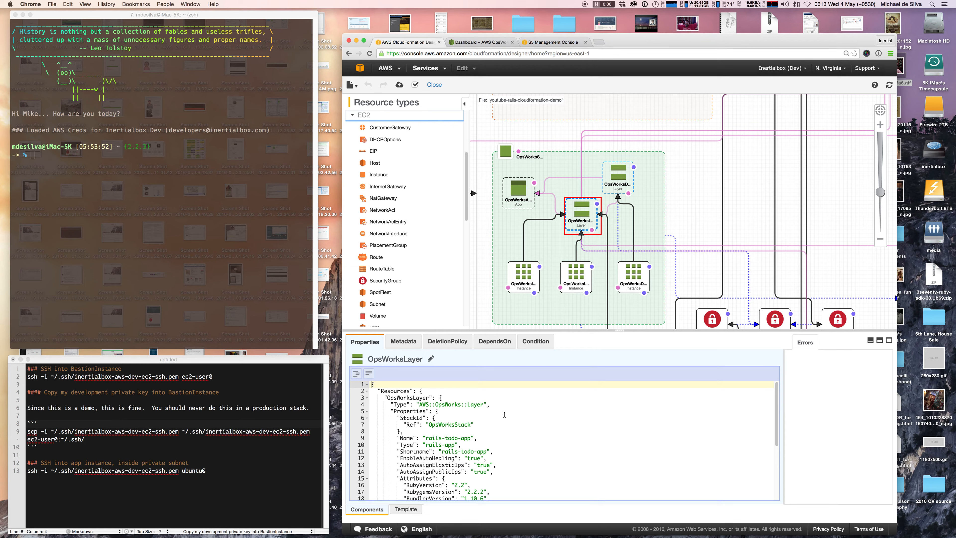
pyautogui.scroll(-2, 504, 414)
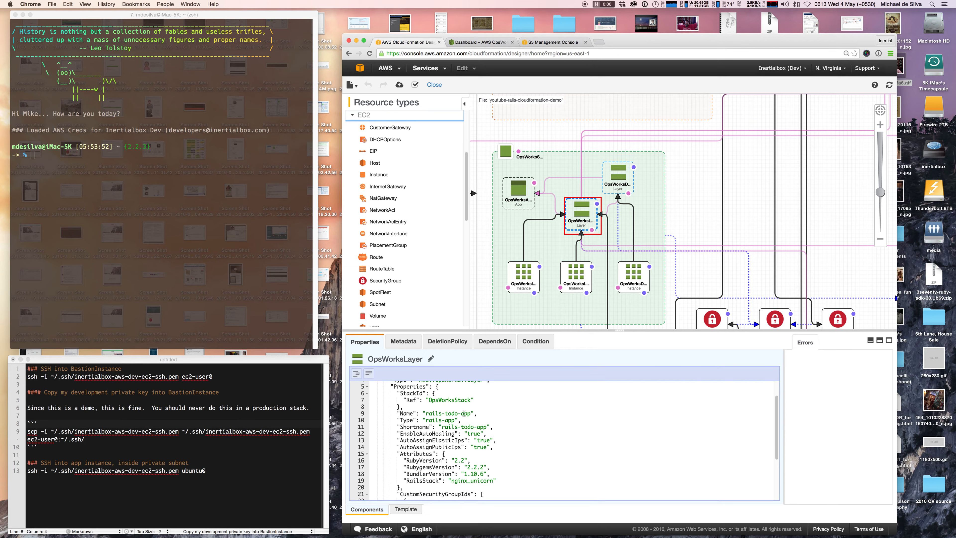
pyautogui.scroll(-3, 504, 417)
pyautogui.scroll(-2, 503, 417)
pyautogui.scroll(3, 503, 417)
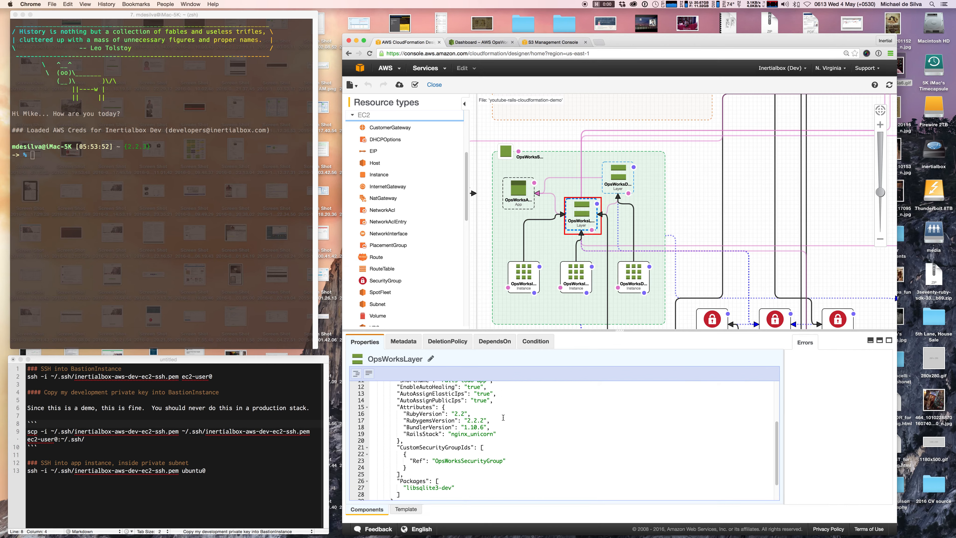
pyautogui.scroll(5, 503, 417)
pyautogui.scroll(-3, 500, 417)
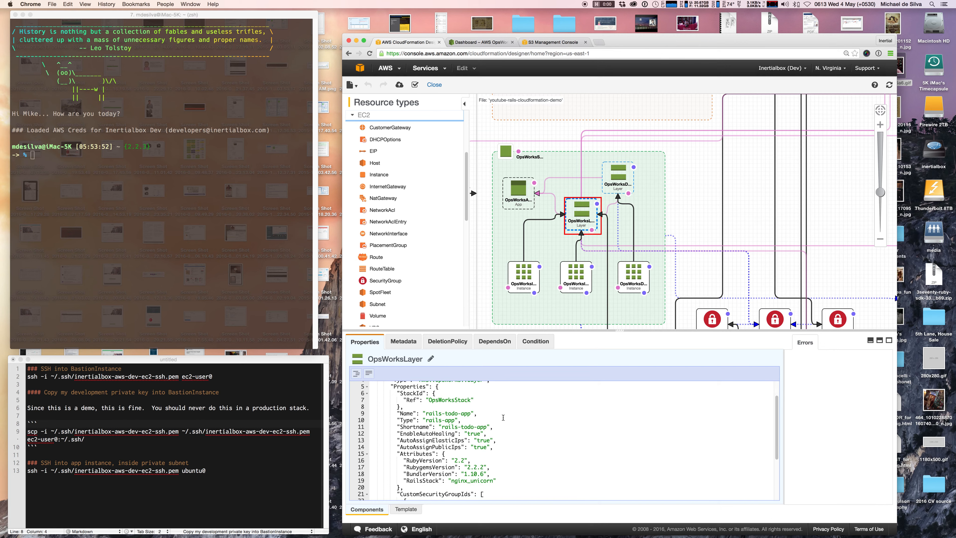
pyautogui.scroll(-2, 497, 417)
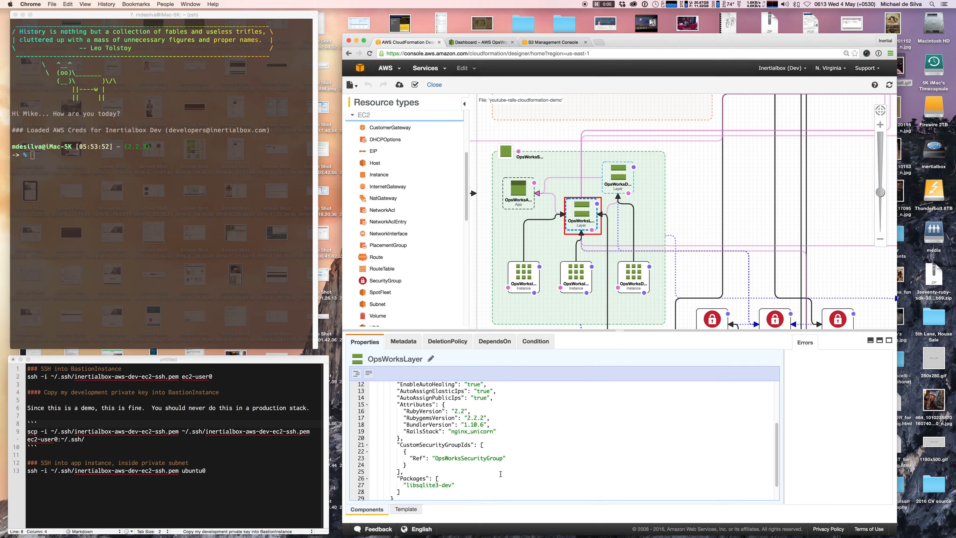
# Review the OpsWorksApp and OpsWorksLayer resource definitions.
pyautogui.click(514, 199)
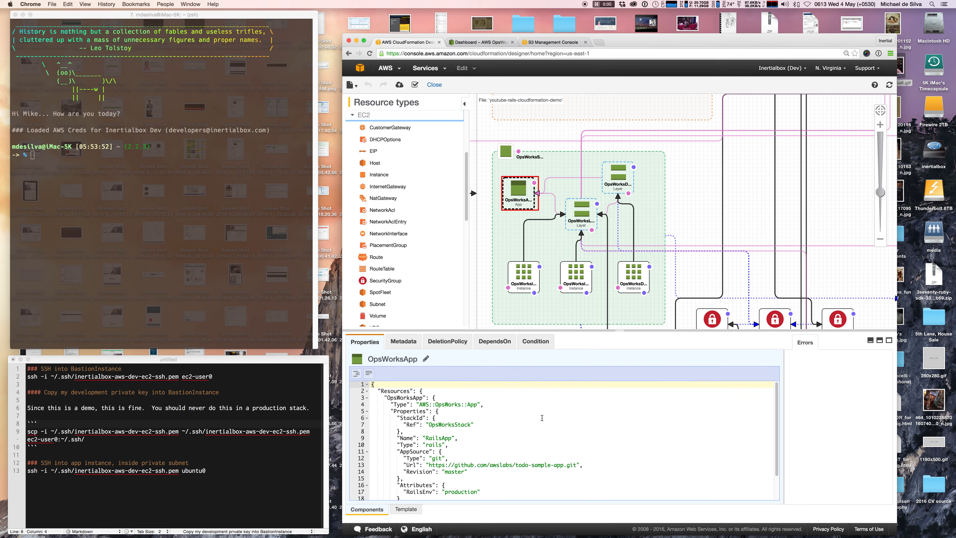
pyautogui.scroll(-2, 541, 418)
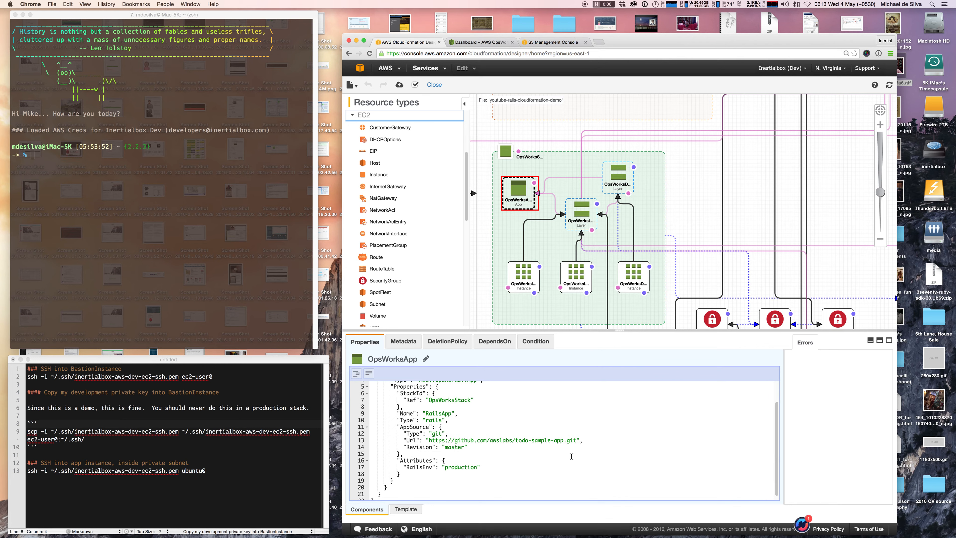
pyautogui.click(583, 206)
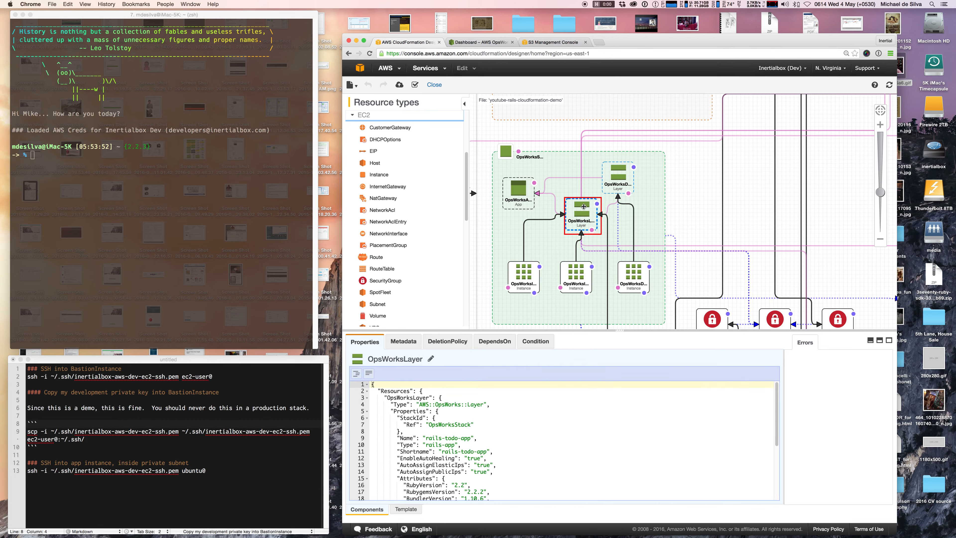
# Review OpsWorksDBLayer, then show OpsWorksDBInstance: t2.small Ubuntu 14.04 LTS with EBS root.
pyautogui.click(615, 182)
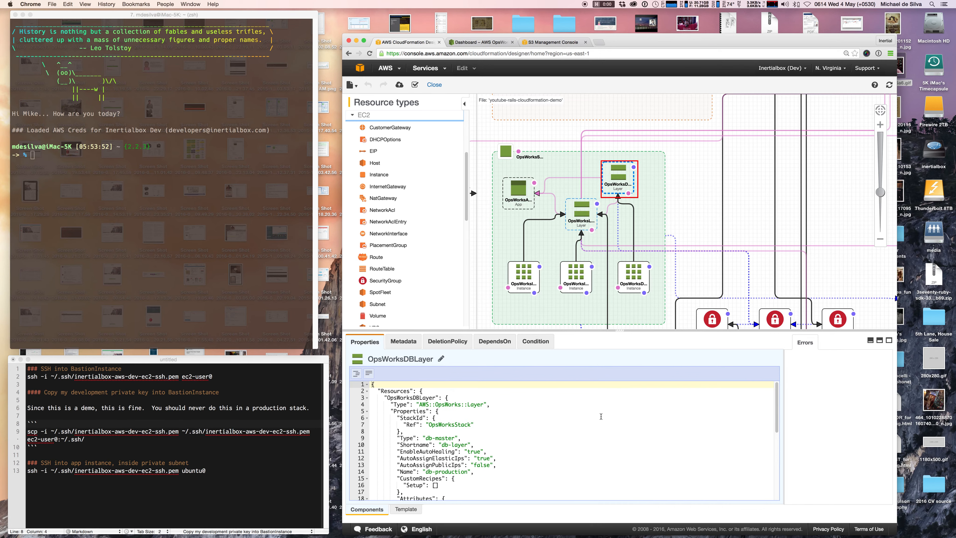
pyautogui.scroll(-2, 579, 421)
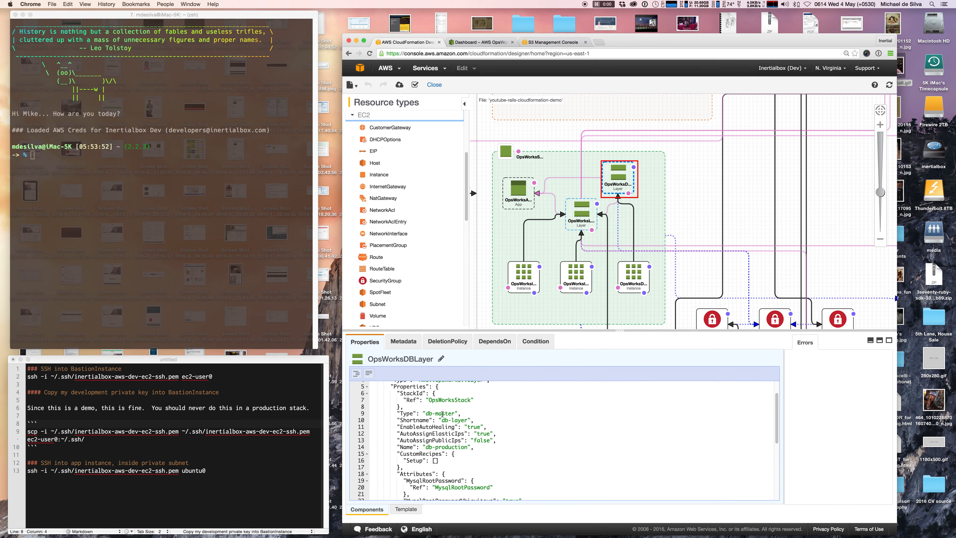
pyautogui.scroll(-2, 500, 422)
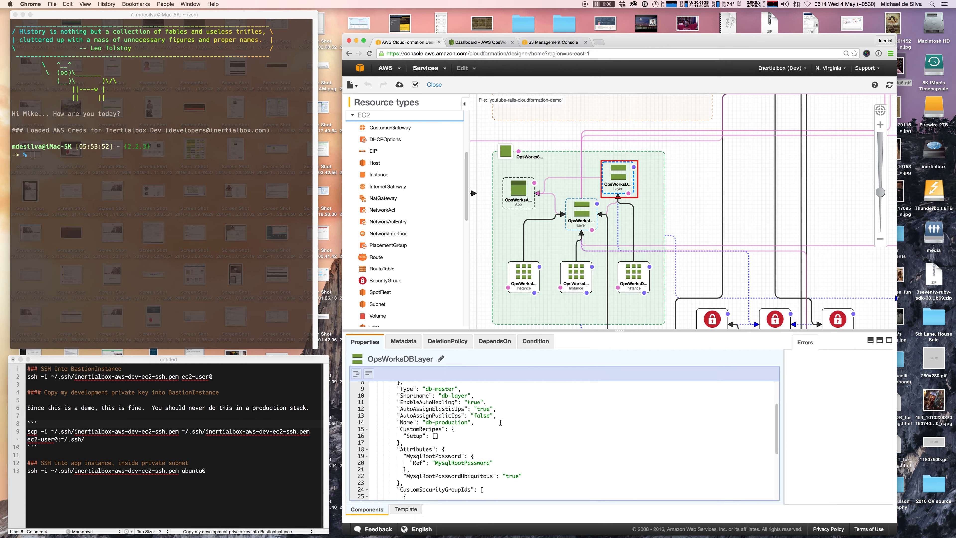
pyautogui.scroll(-4, 496, 422)
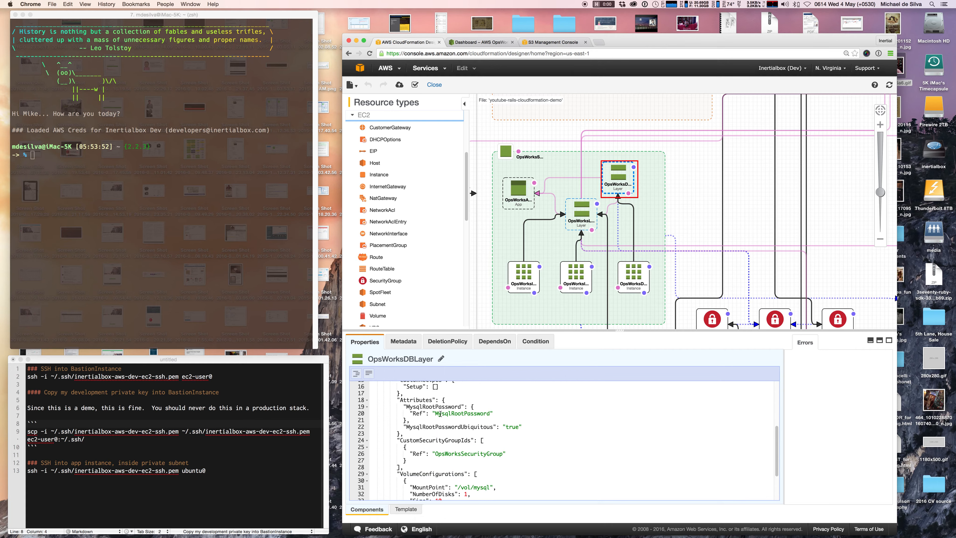
pyautogui.scroll(-2, 518, 420)
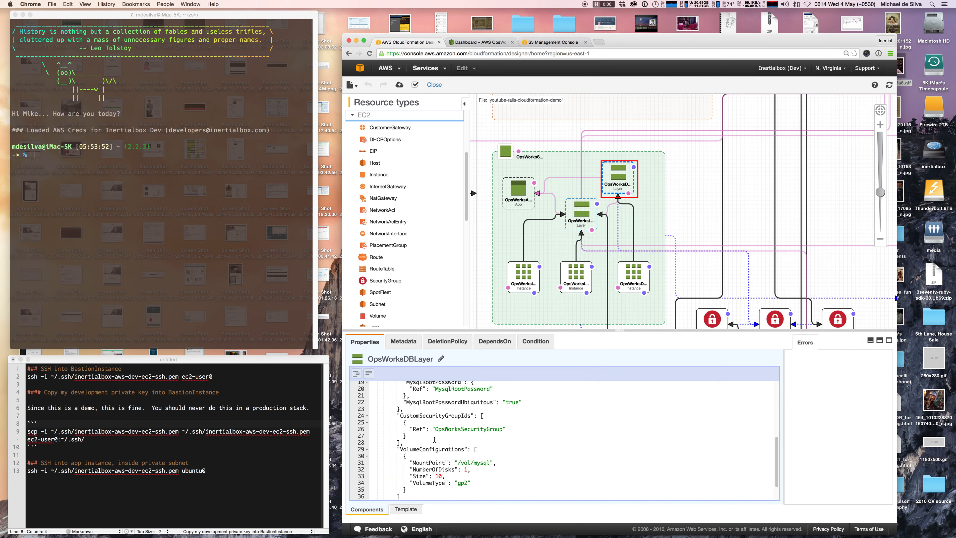
pyautogui.scroll(-2, 433, 438)
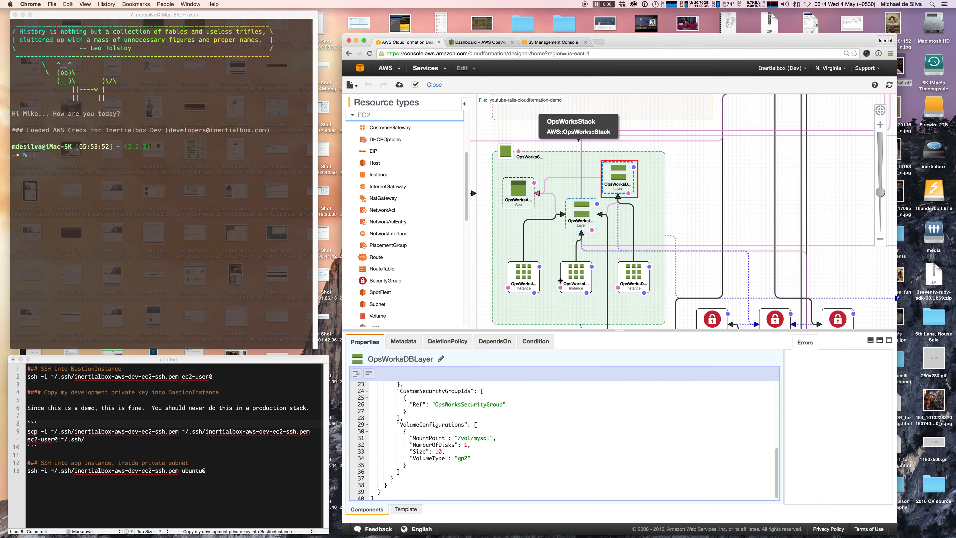
pyautogui.click(629, 280)
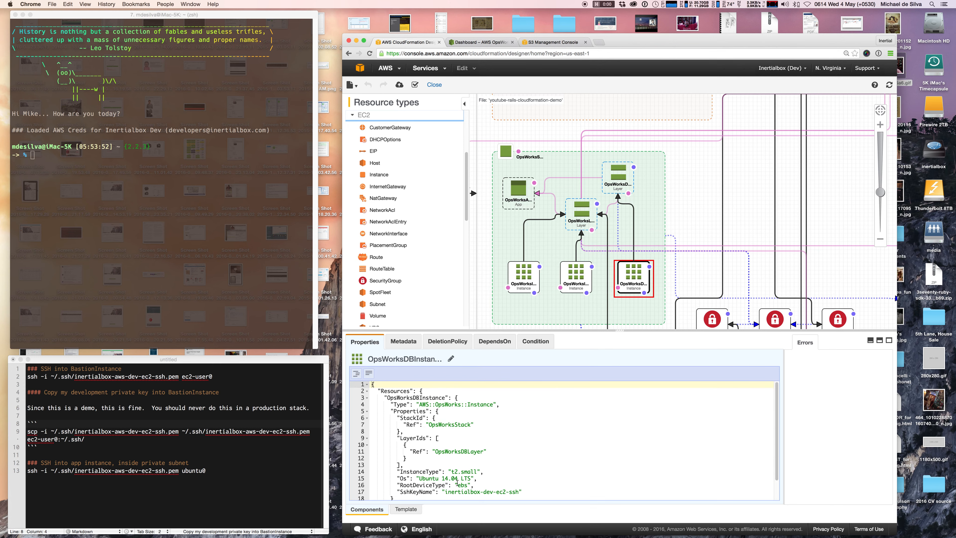
# Compare the OpsWorksInstance1 and OpsWorksInstance2 definitions, ending on OpsWorksInstance1.
pyautogui.click(569, 277)
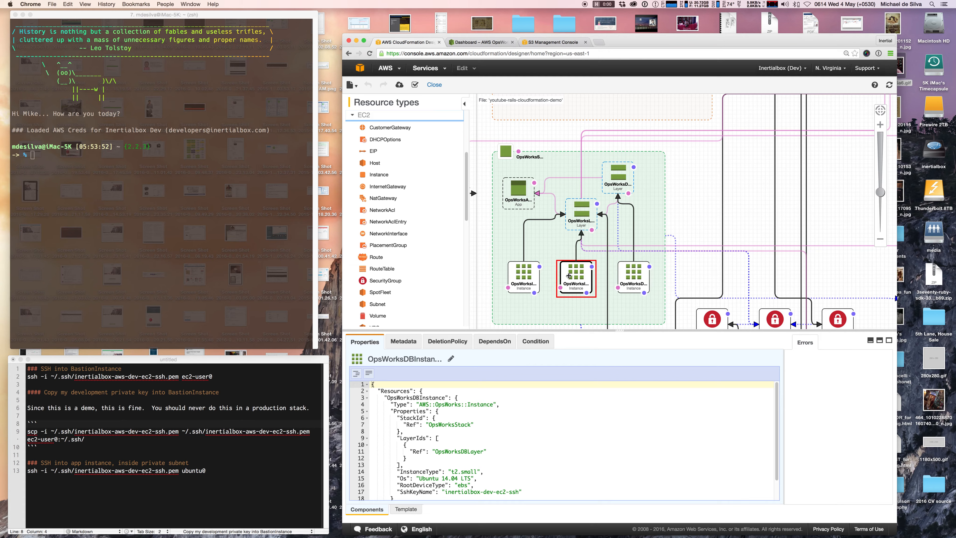
pyautogui.click(529, 281)
pyautogui.click(575, 280)
pyautogui.click(536, 277)
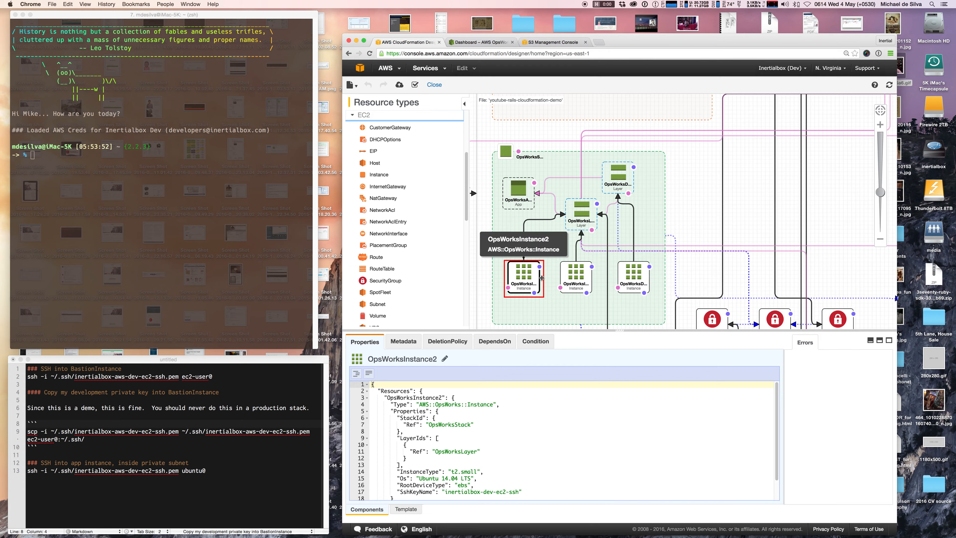
pyautogui.click(569, 279)
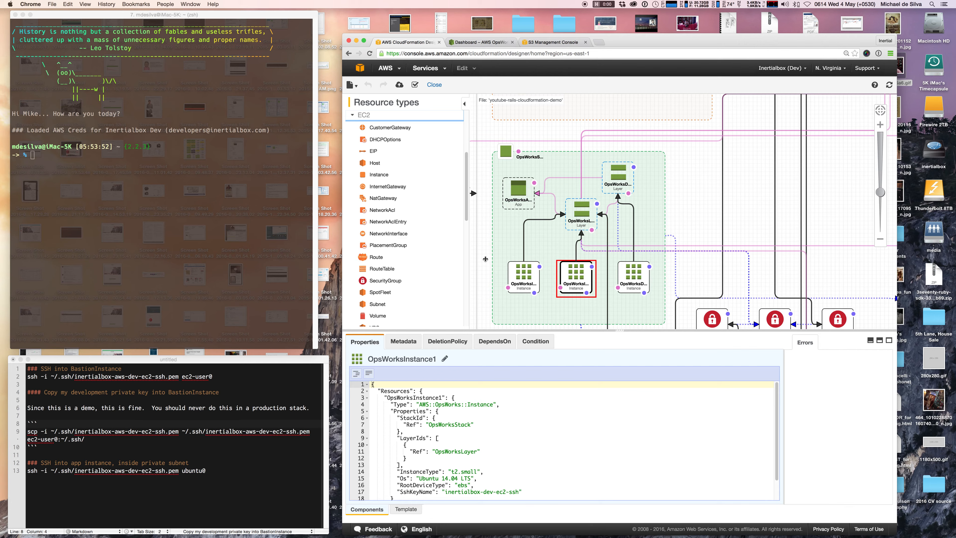
# Zoom out so the entire template's resource diagram is in view.
pyautogui.scroll(-5, 486, 259)
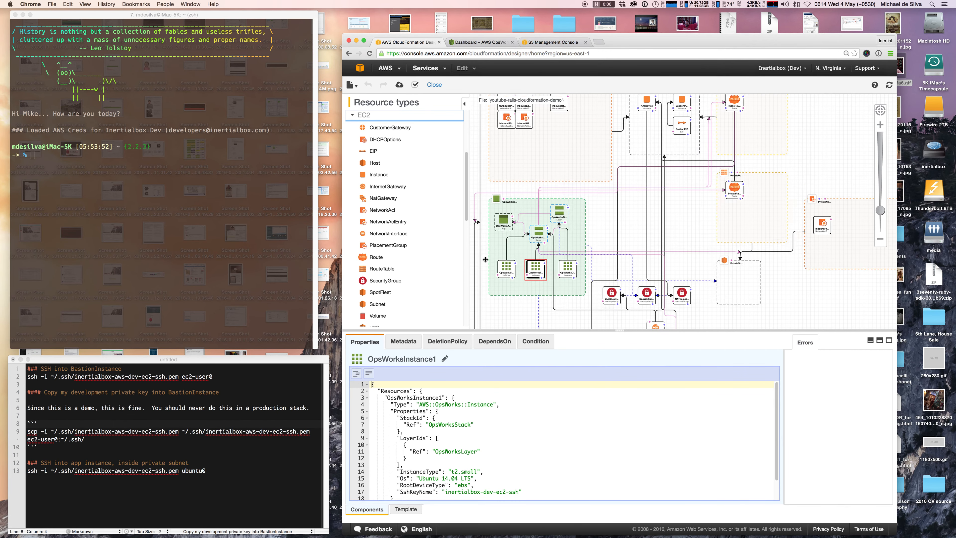
pyautogui.scroll(-1, 485, 259)
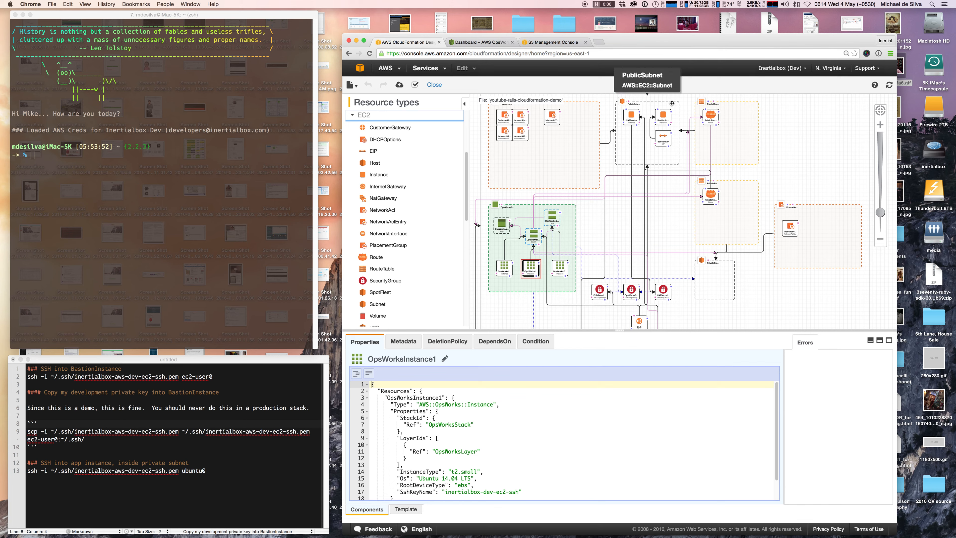
pyautogui.scroll(-1, 614, 179)
pyautogui.scroll(-2, 614, 179)
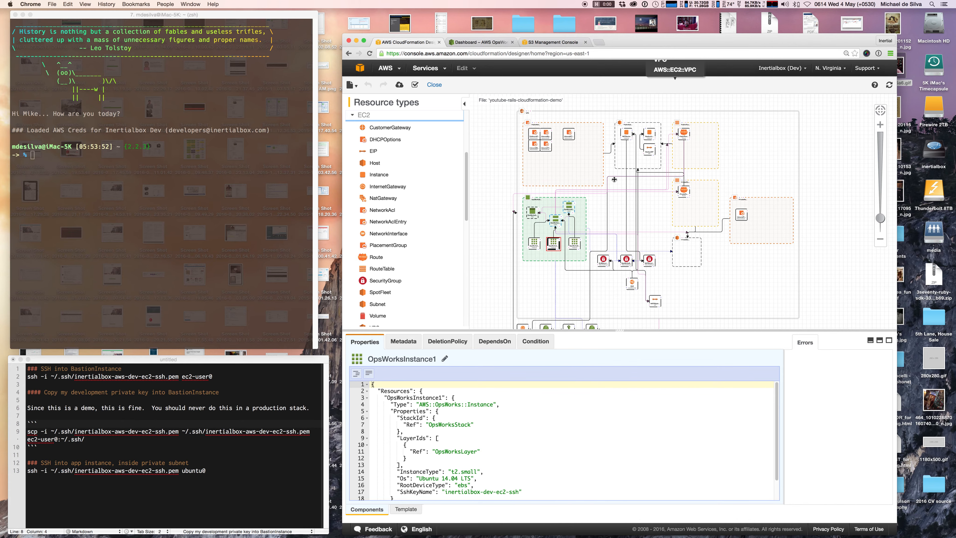
pyautogui.scroll(2, 800, 139)
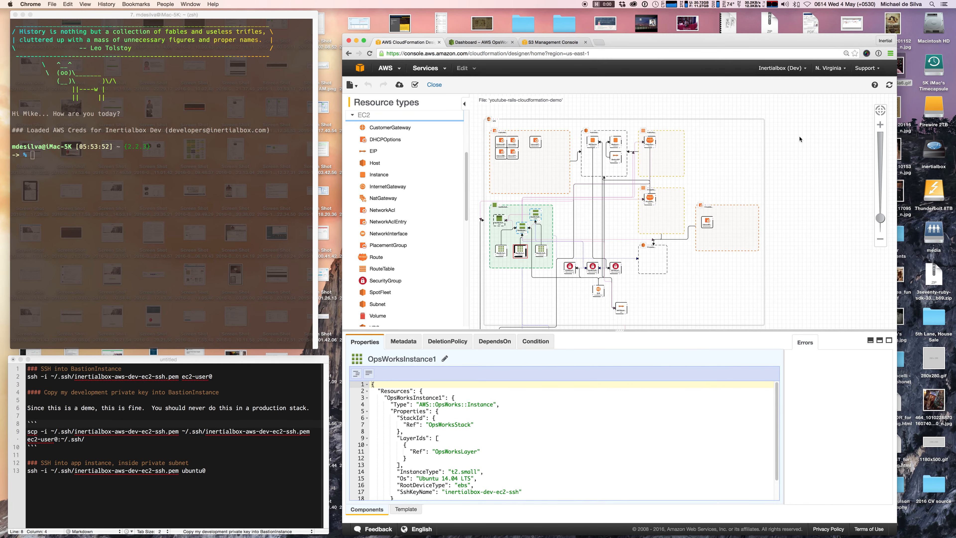
pyautogui.scroll(-2, 800, 139)
pyautogui.scroll(2, 738, 116)
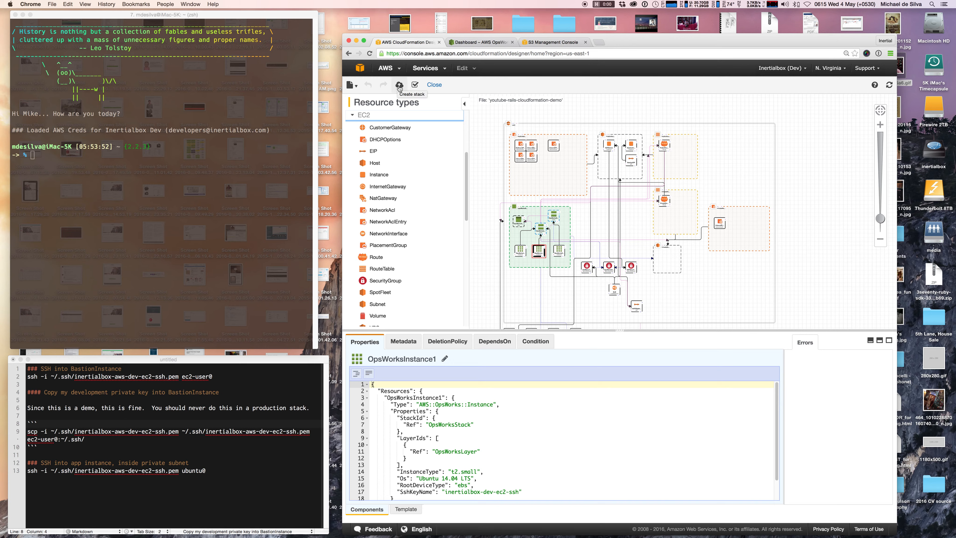
# Start a stack from the template named youtube-rails-demo and enter the MySQL root password.
pyautogui.click(399, 86)
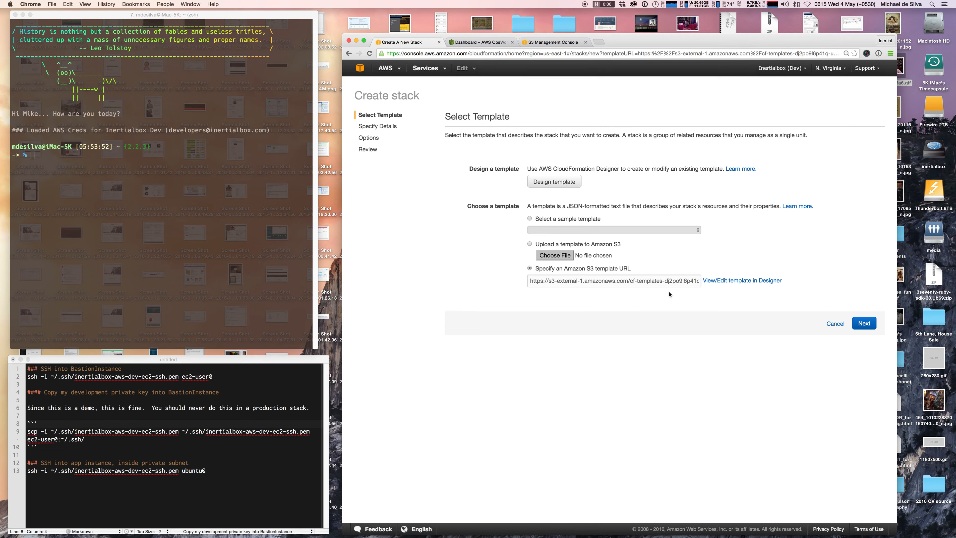
pyautogui.click(863, 324)
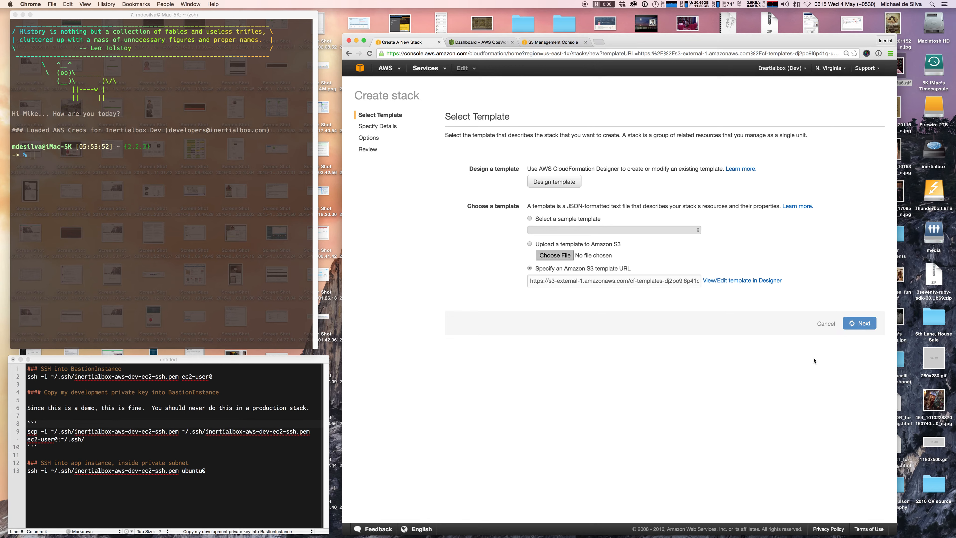
pyautogui.click(618, 171)
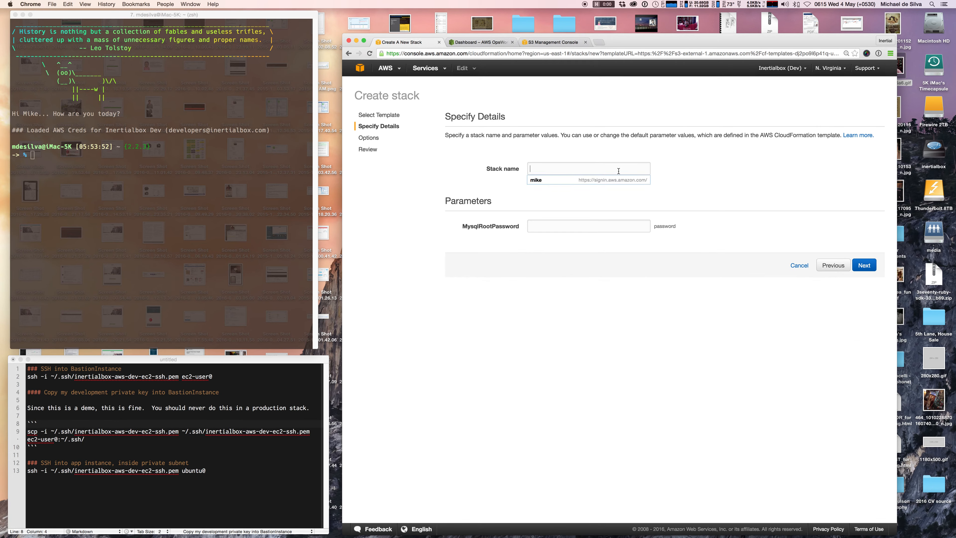
pyautogui.write('youtube-r')
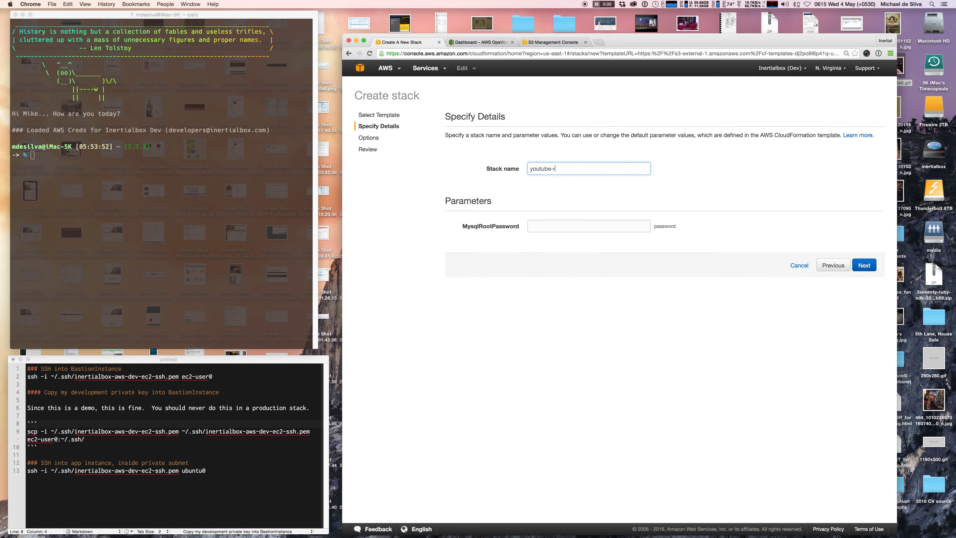
pyautogui.write('ails-demo')
pyautogui.click(637, 225)
pyautogui.write('password')
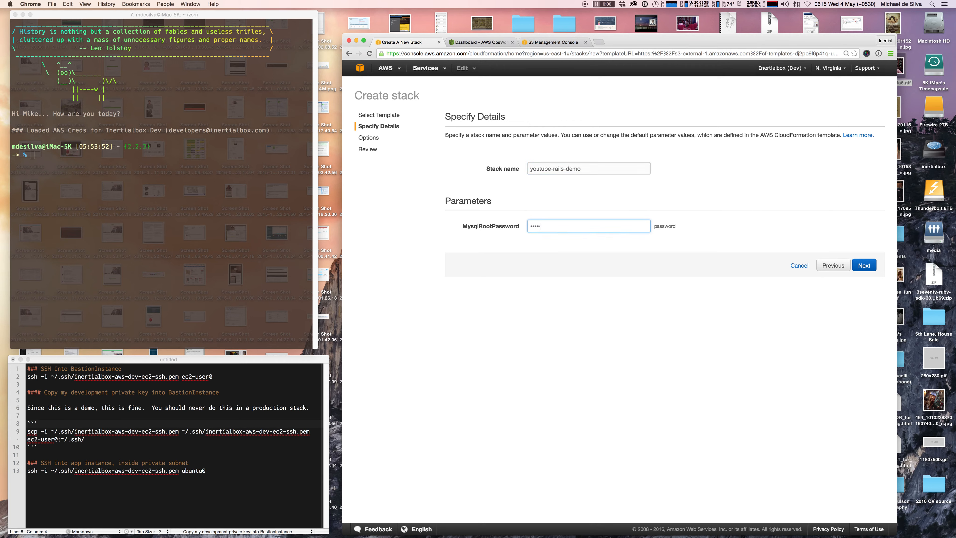
pyautogui.click(864, 265)
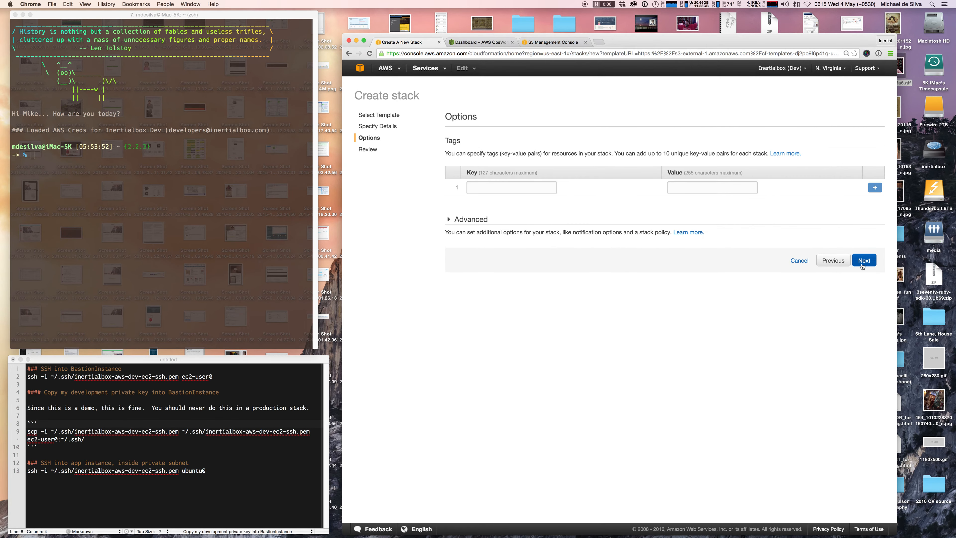
# Set Rollback on failure to No, acknowledge IAM resource creation and create the stack.
pyautogui.click(462, 222)
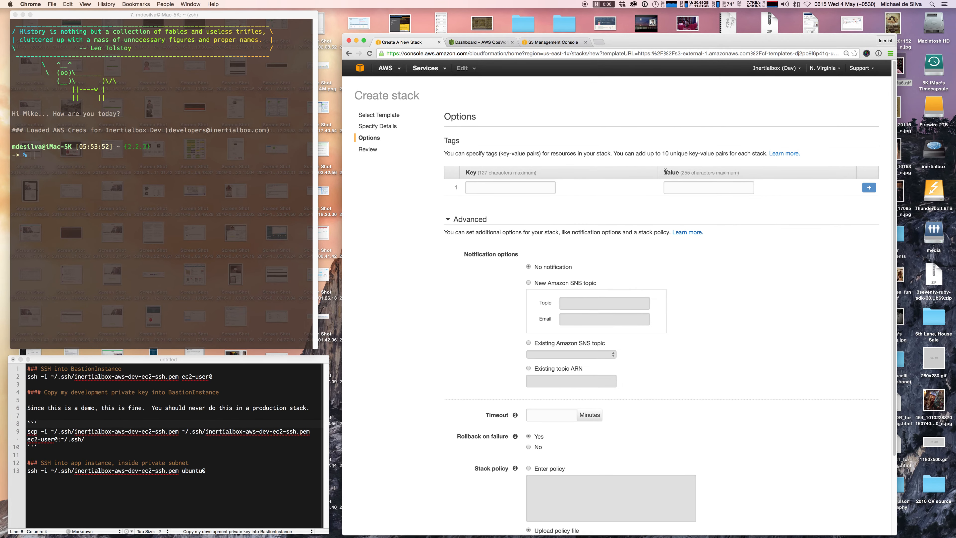
pyautogui.scroll(-3, 759, 236)
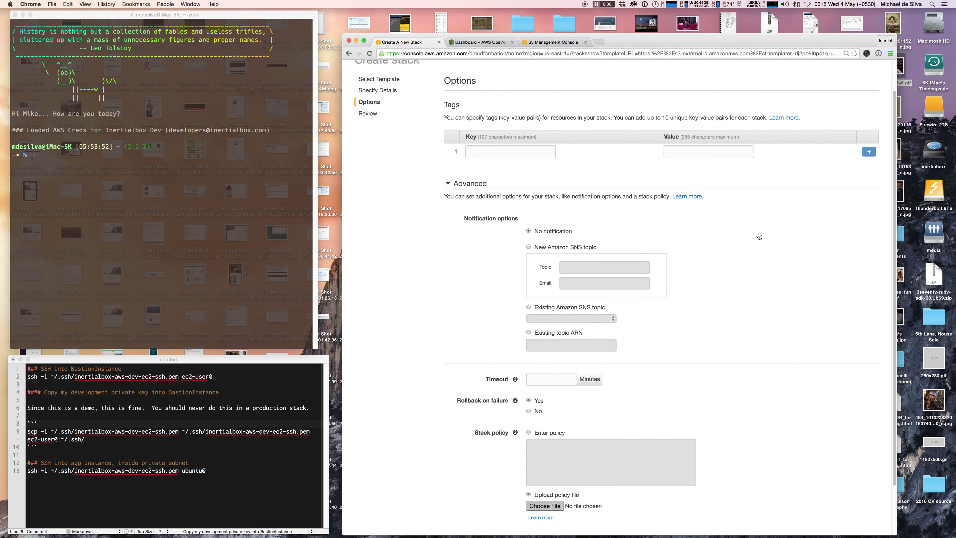
pyautogui.scroll(-1, 759, 236)
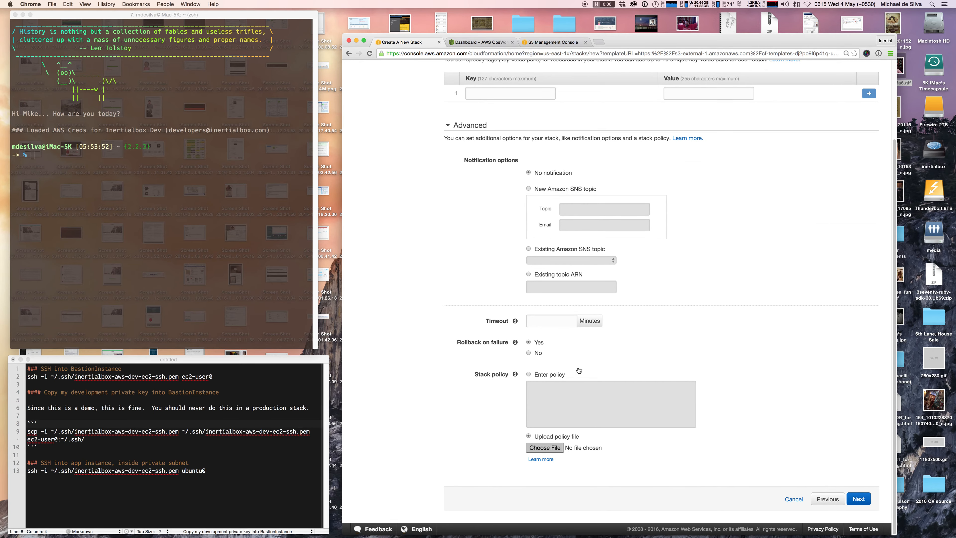
pyautogui.click(529, 353)
pyautogui.click(858, 499)
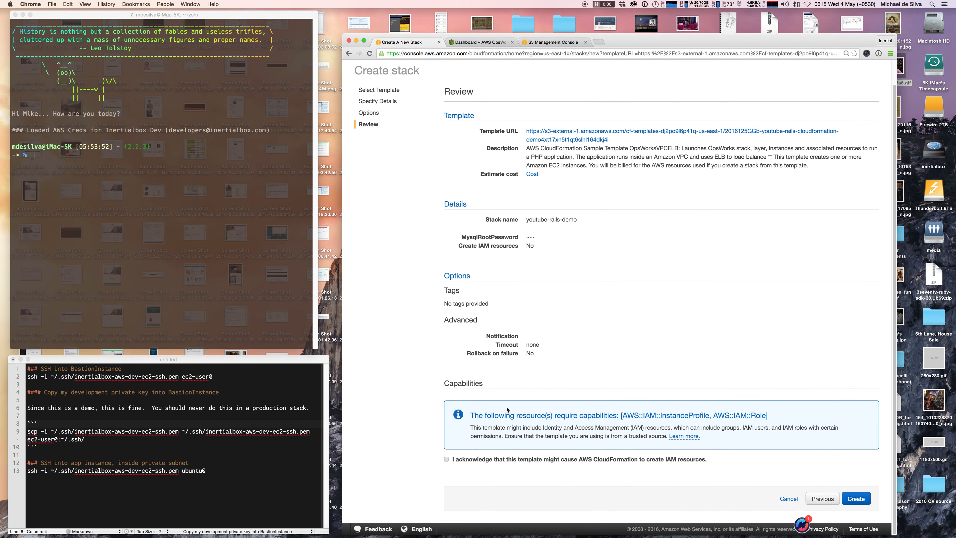
pyautogui.click(447, 459)
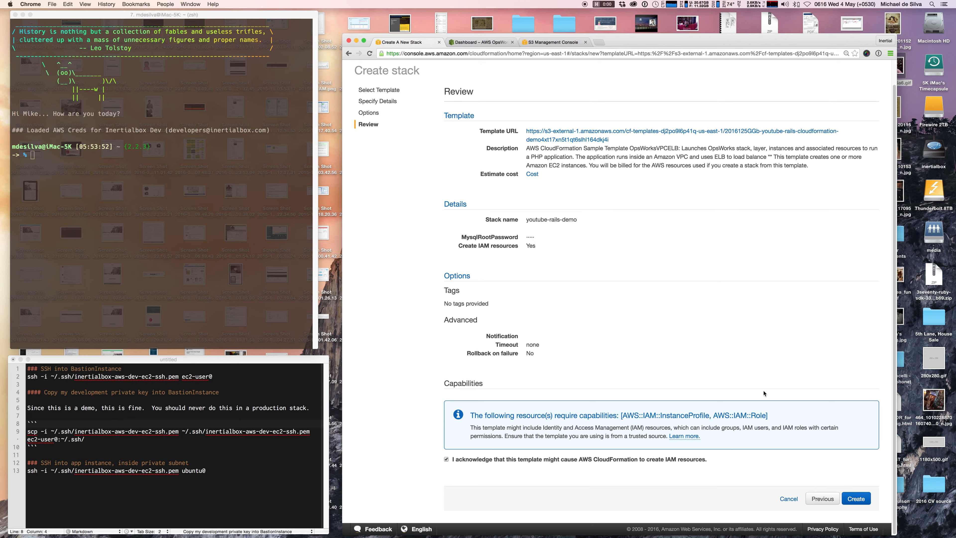
pyautogui.click(849, 497)
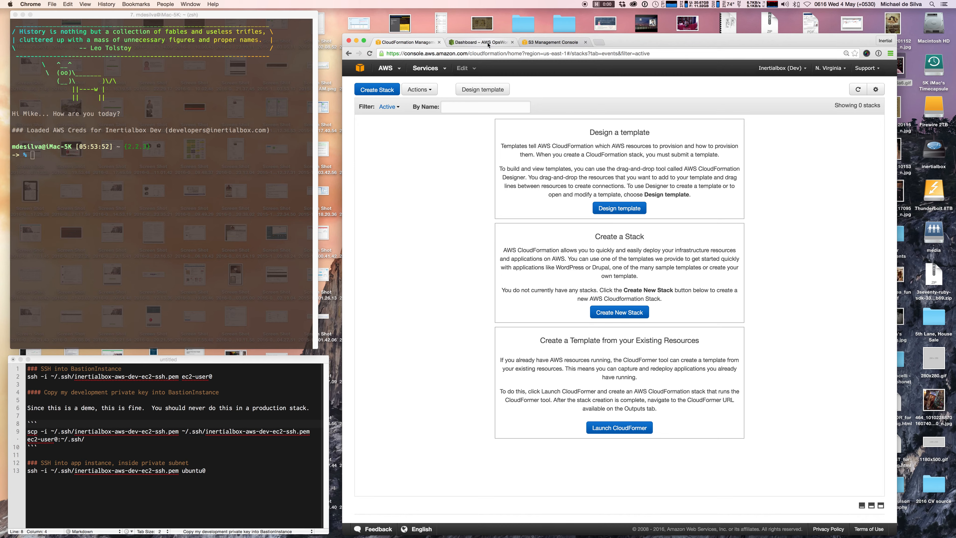
# Refresh the stack list and open the EC2 Instances list in its own window.
pyautogui.click(857, 90)
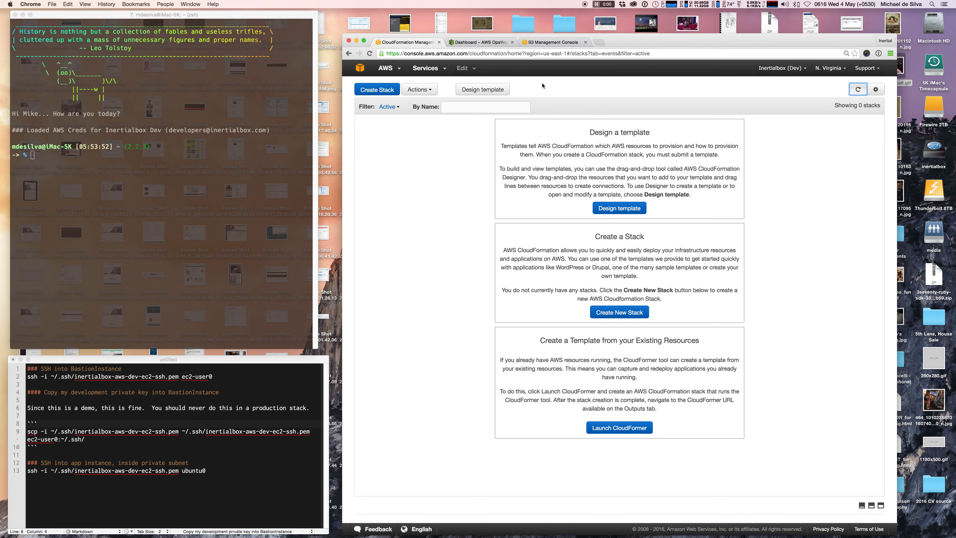
pyautogui.click(486, 43)
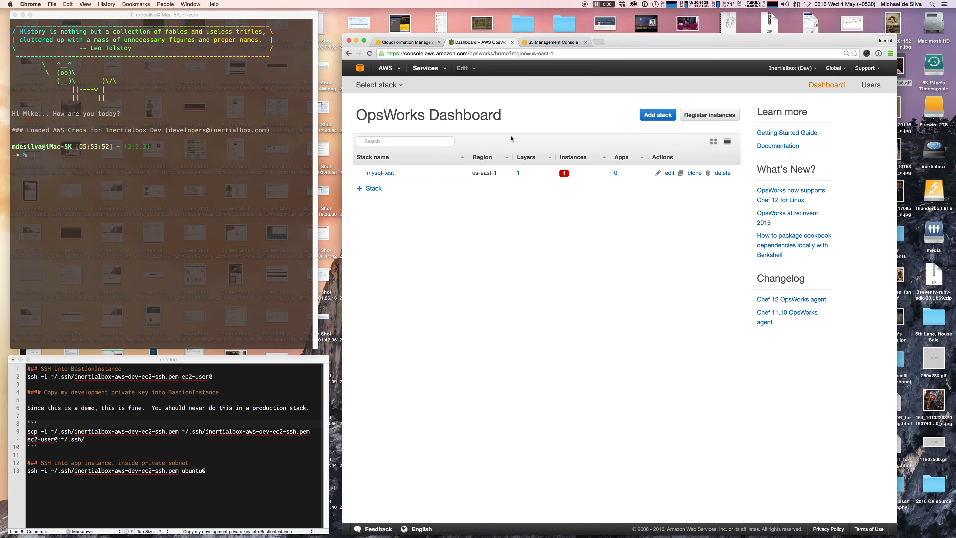
pyautogui.click(429, 68)
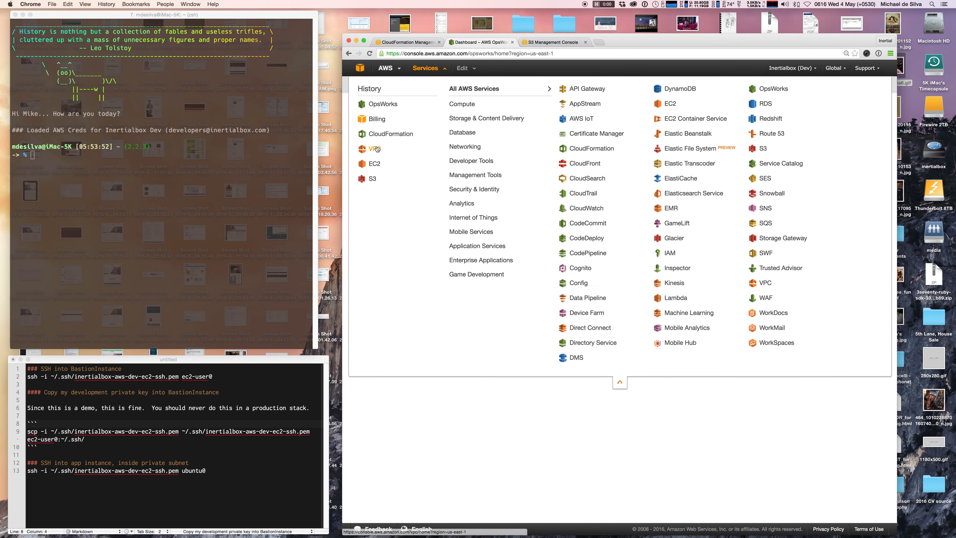
pyautogui.rightClick(376, 163)
pyautogui.click(391, 166)
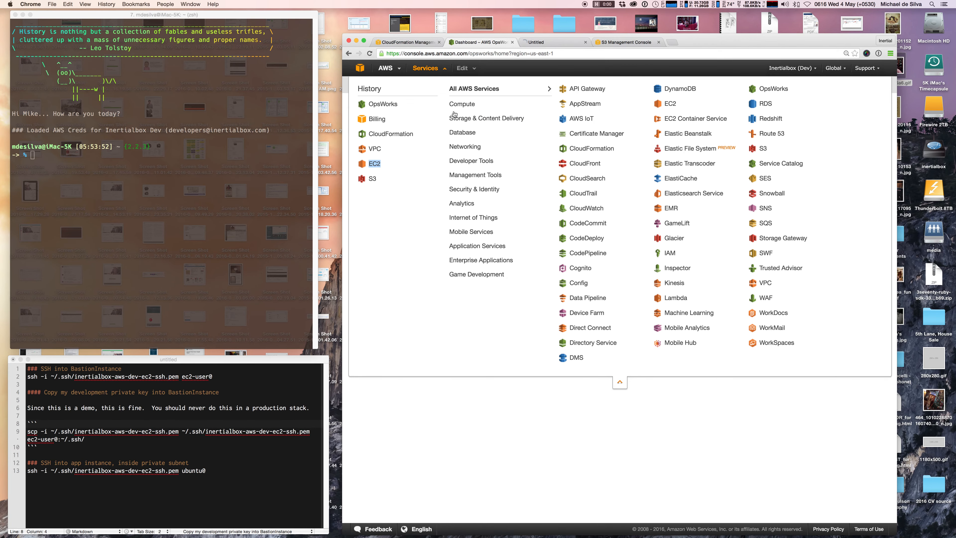
pyautogui.moveTo(558, 44); pyautogui.dragTo(561, 153)
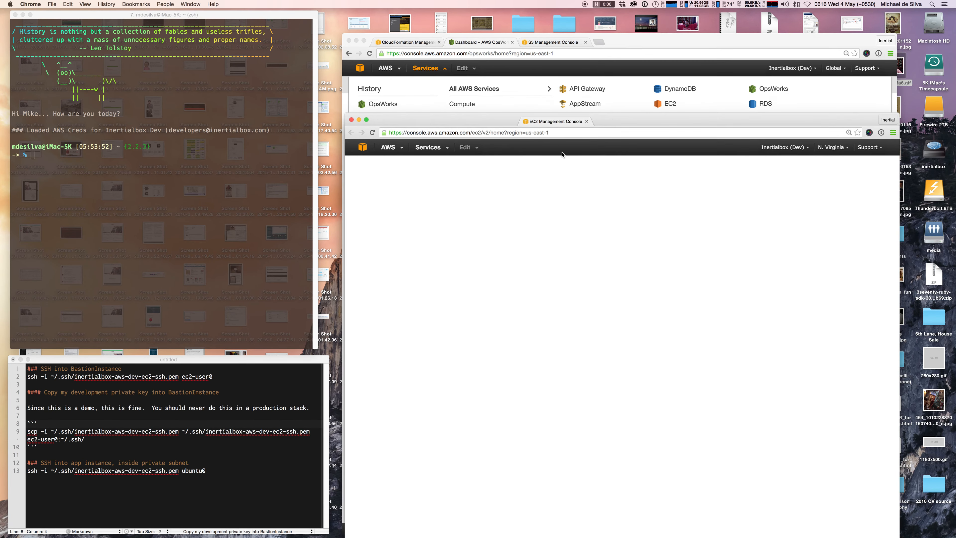
pyautogui.moveTo(613, 121); pyautogui.dragTo(330, 51)
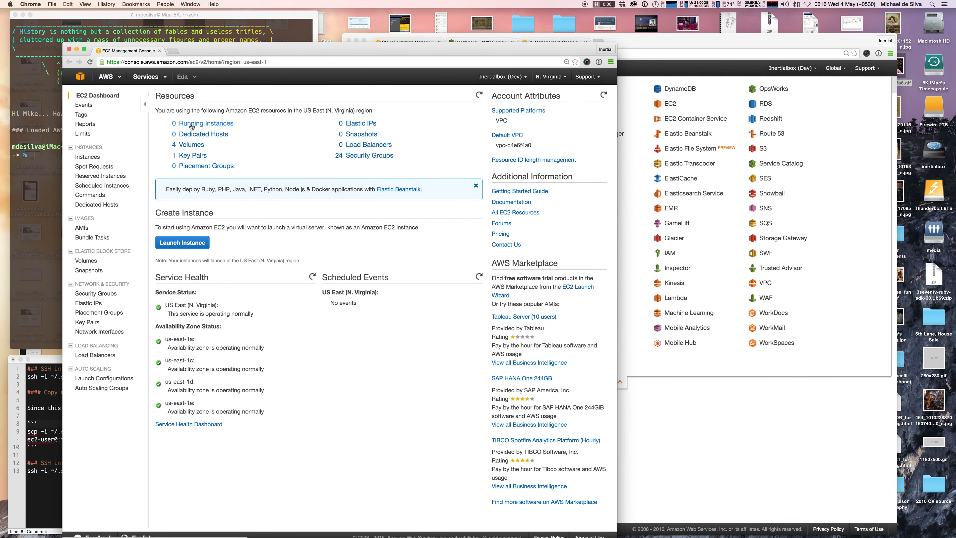
pyautogui.click(195, 125)
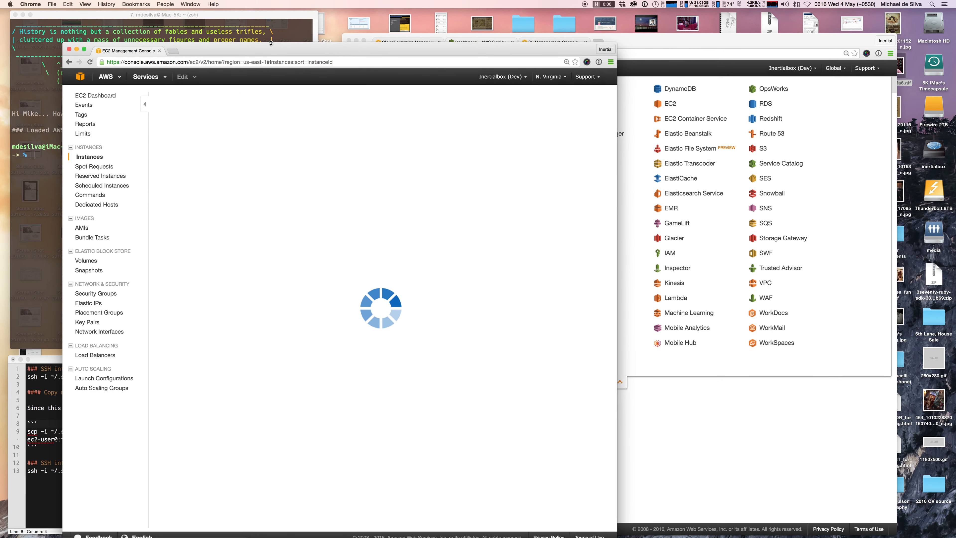
pyautogui.moveTo(272, 47); pyautogui.dragTo(277, 140)
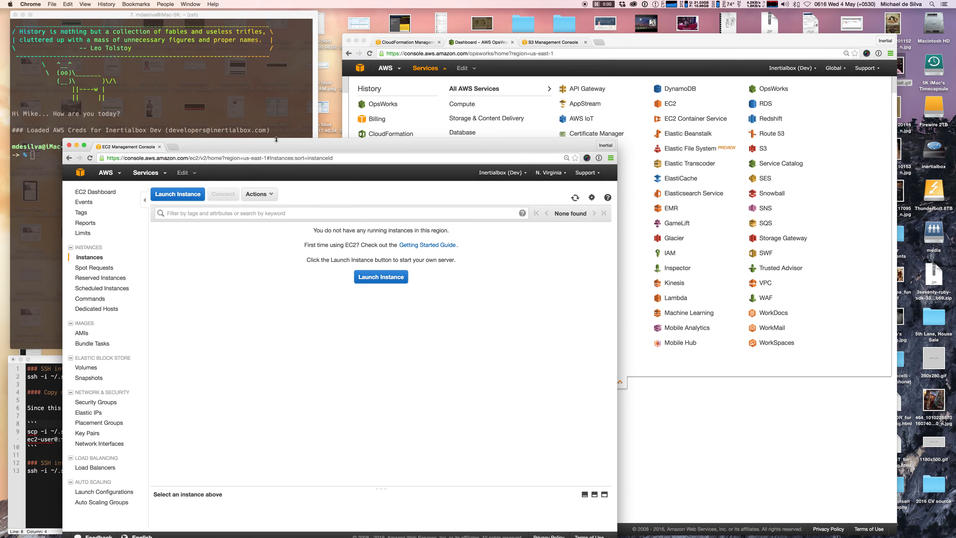
# Open the VPC console's Your VPCs list in that window, then return to the OpsWorks dashboard.
pyautogui.click(144, 172)
pyautogui.rightClick(97, 271)
pyautogui.click(97, 272)
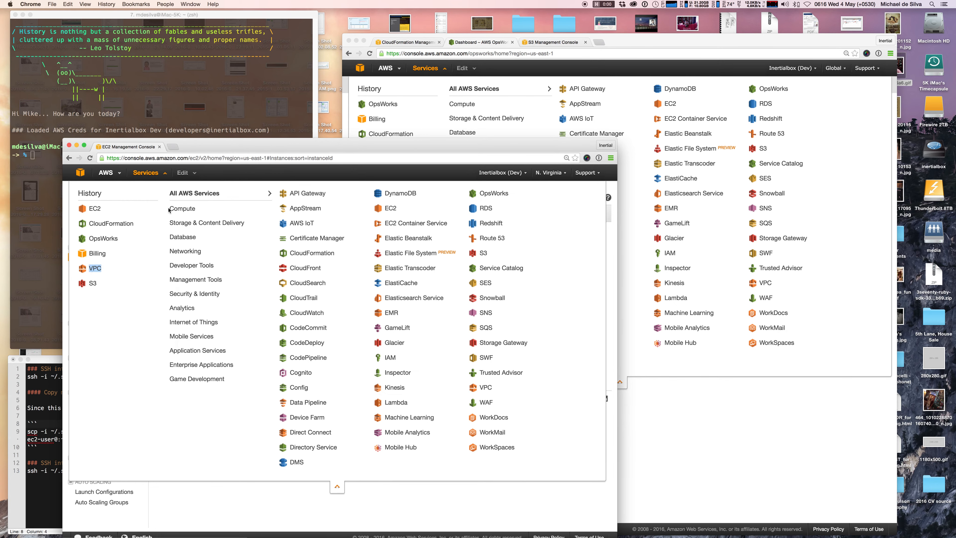
pyautogui.click(201, 147)
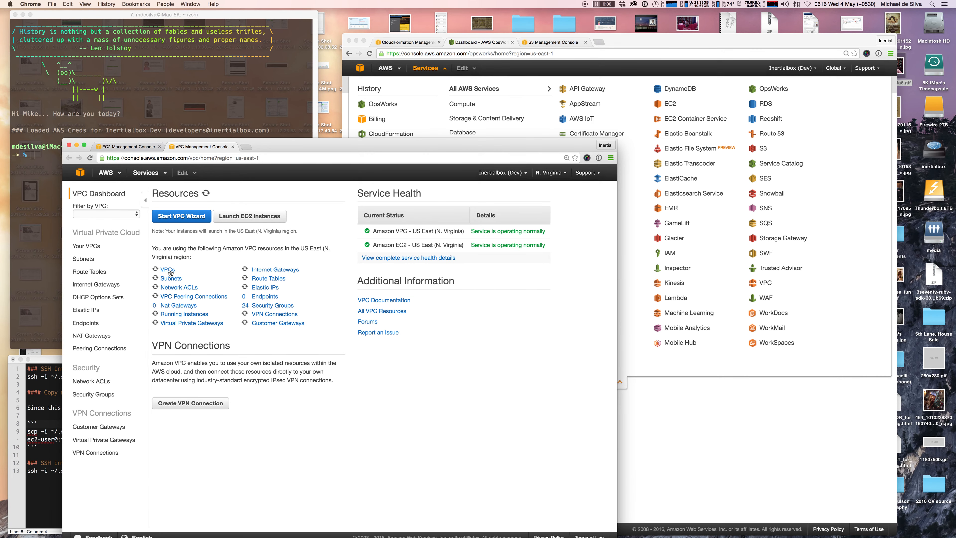
pyautogui.click(168, 270)
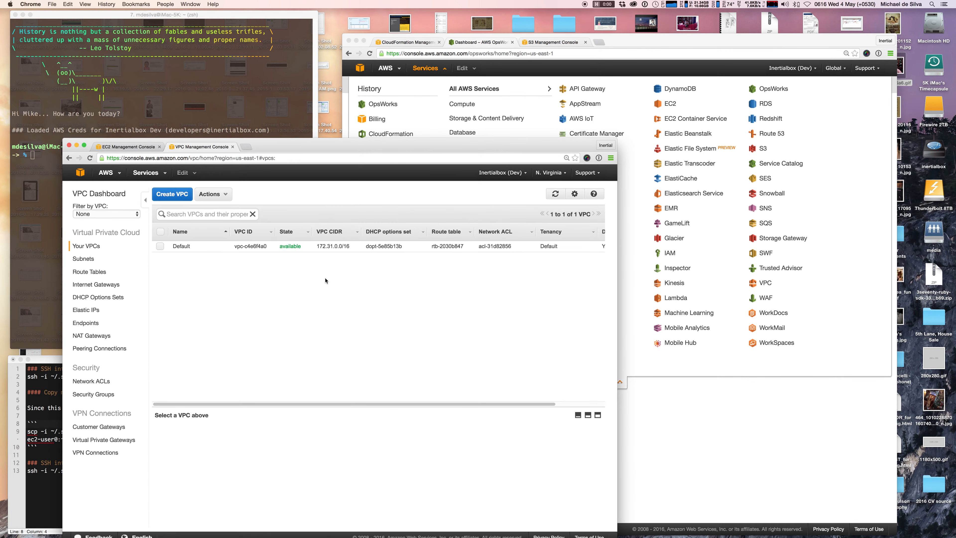
pyautogui.click(679, 403)
pyautogui.click(620, 382)
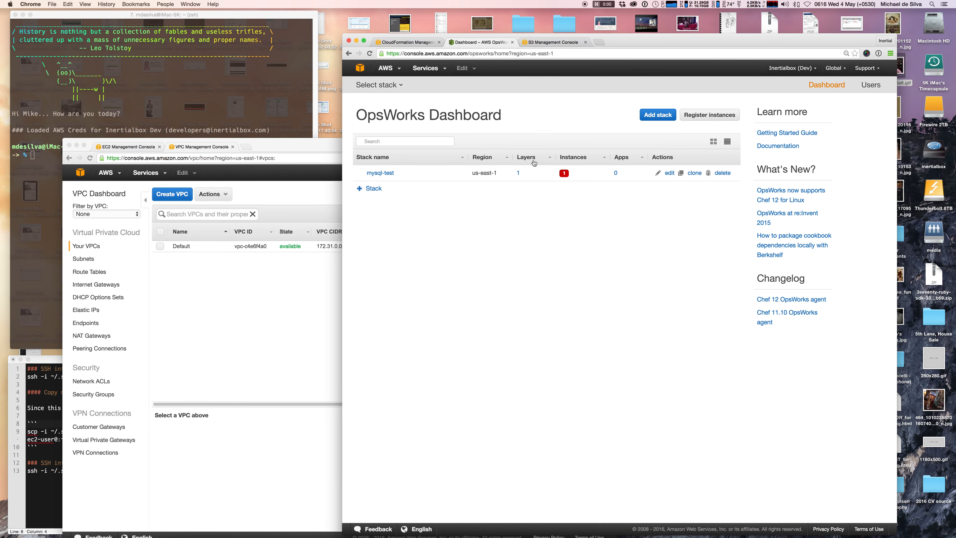
# Open the youtube-rails-demo stack details with Resources and Outputs expanded.
pyautogui.click(417, 42)
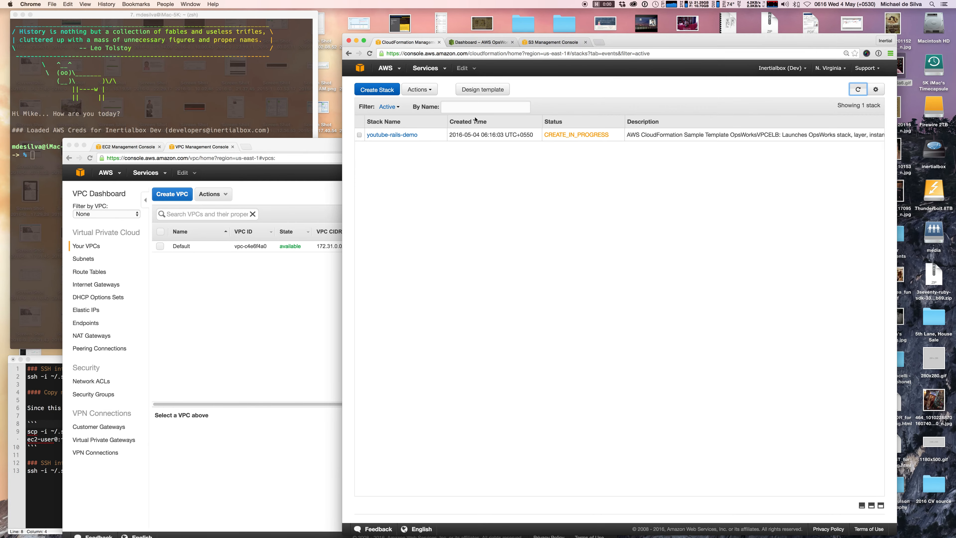
pyautogui.click(410, 136)
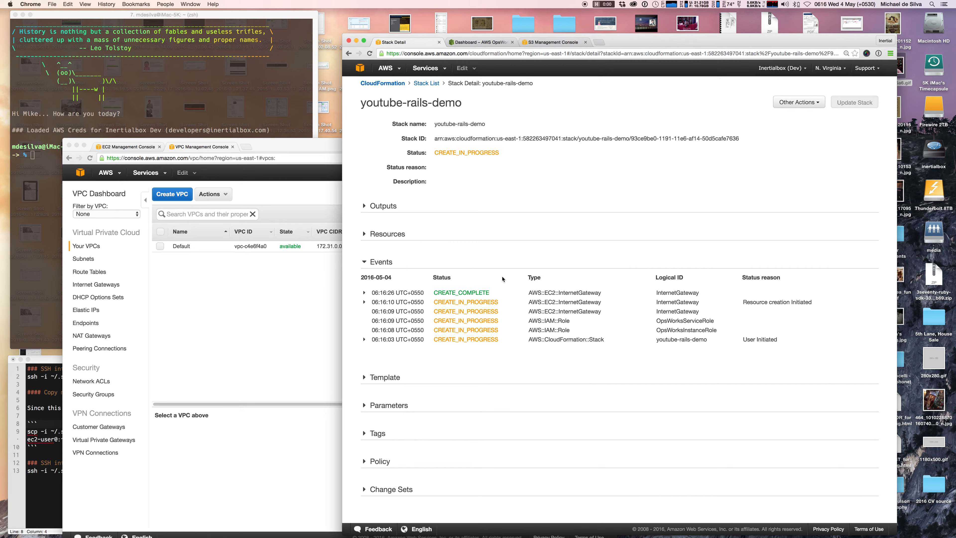
pyautogui.click(364, 233)
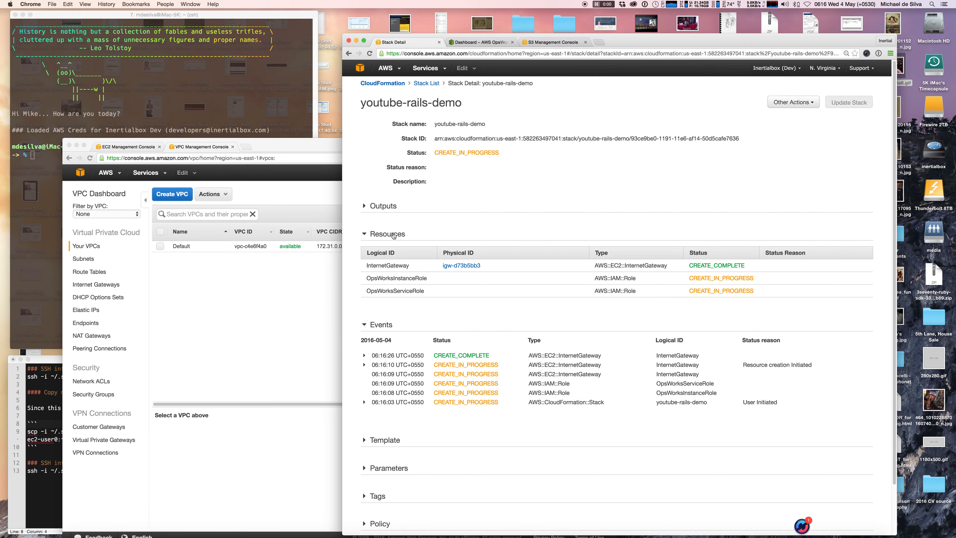
pyautogui.click(370, 205)
pyautogui.scroll(-1, 491, 251)
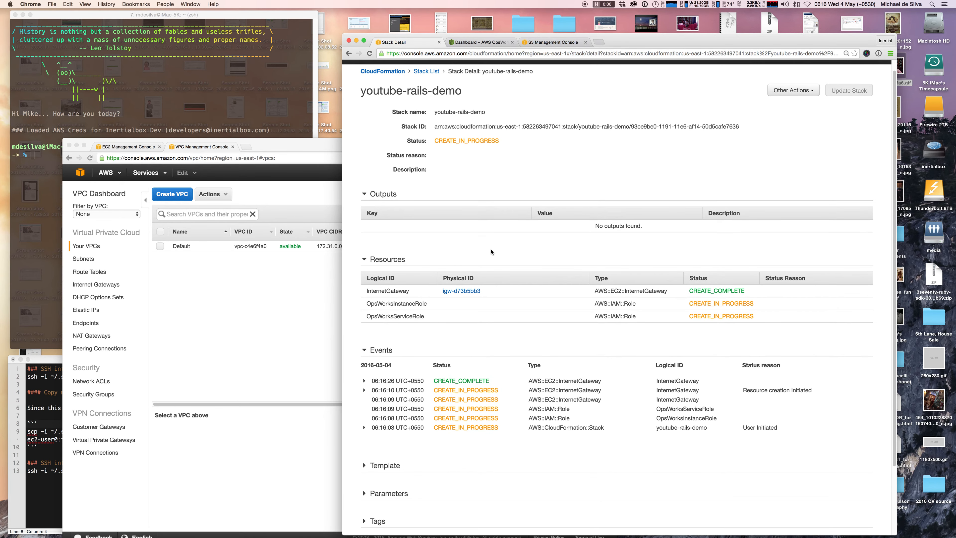
pyautogui.scroll(-1, 491, 251)
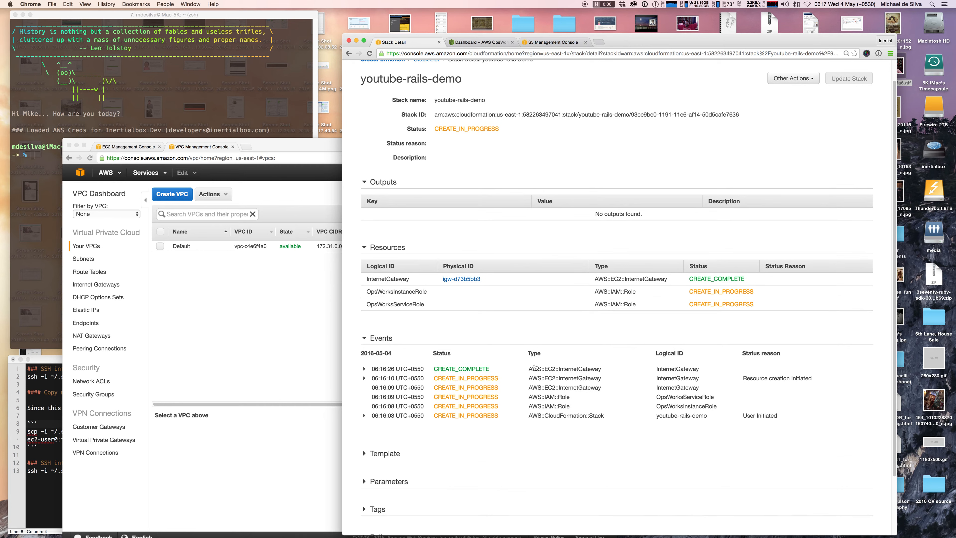
# Refresh the VPC list and arrange the VPC, EC2 and stack details windows side by side.
pyautogui.click(267, 297)
pyautogui.click(556, 193)
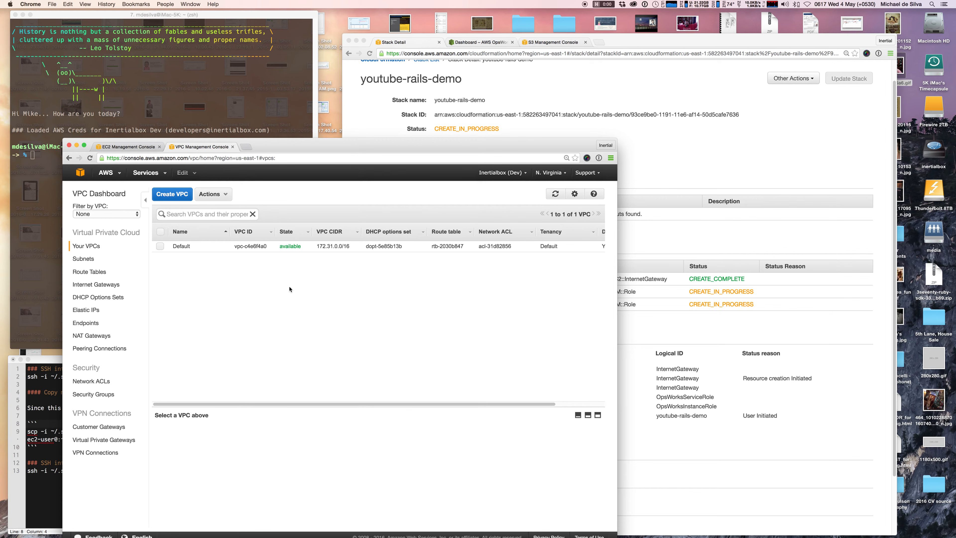
pyautogui.moveTo(64, 139); pyautogui.dragTo(115, 245)
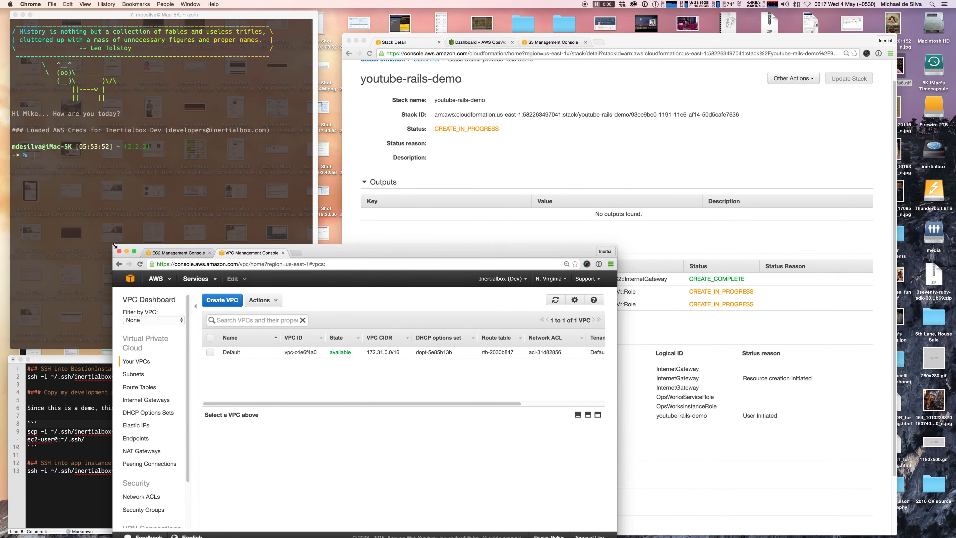
pyautogui.click(181, 255)
pyautogui.click(116, 315)
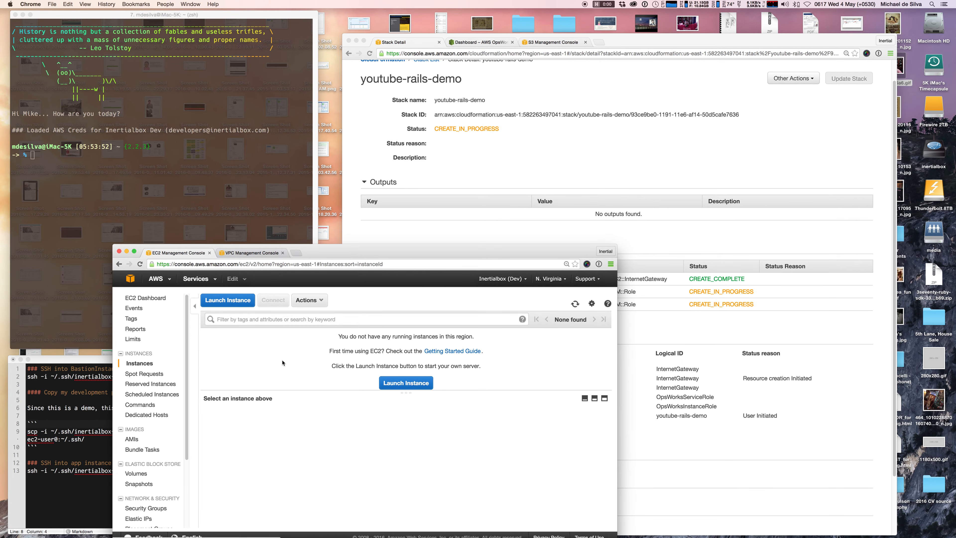
pyautogui.click(584, 398)
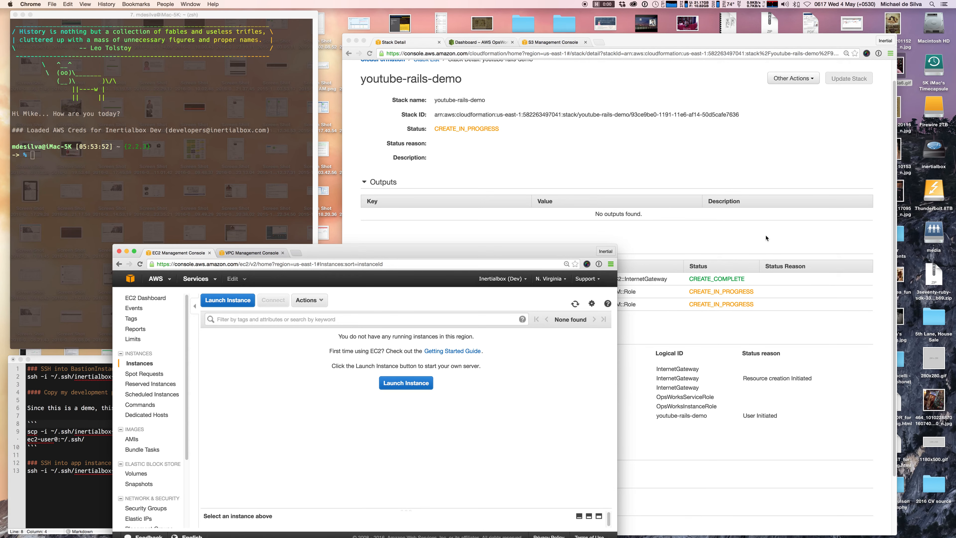
pyautogui.click(763, 246)
pyautogui.scroll(1, 526, 226)
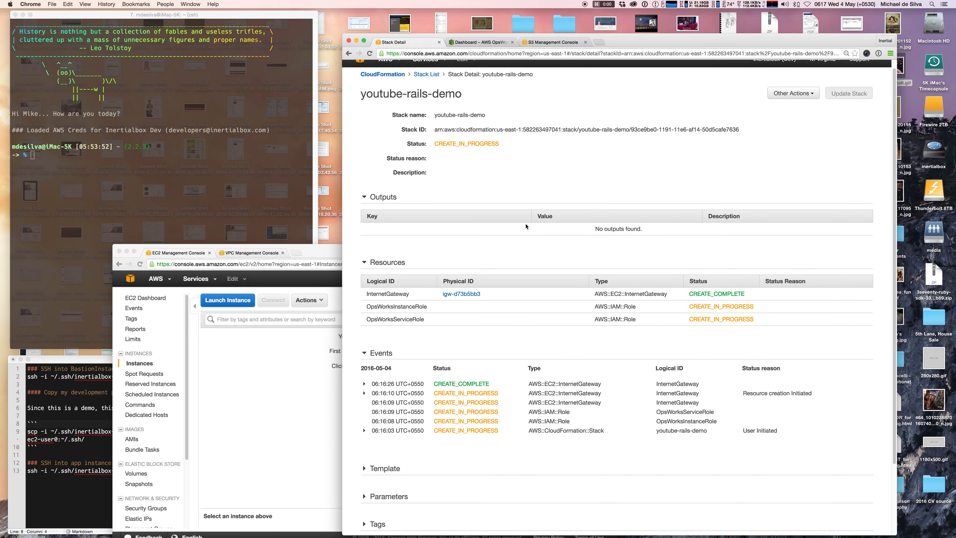
pyautogui.scroll(-1, 526, 226)
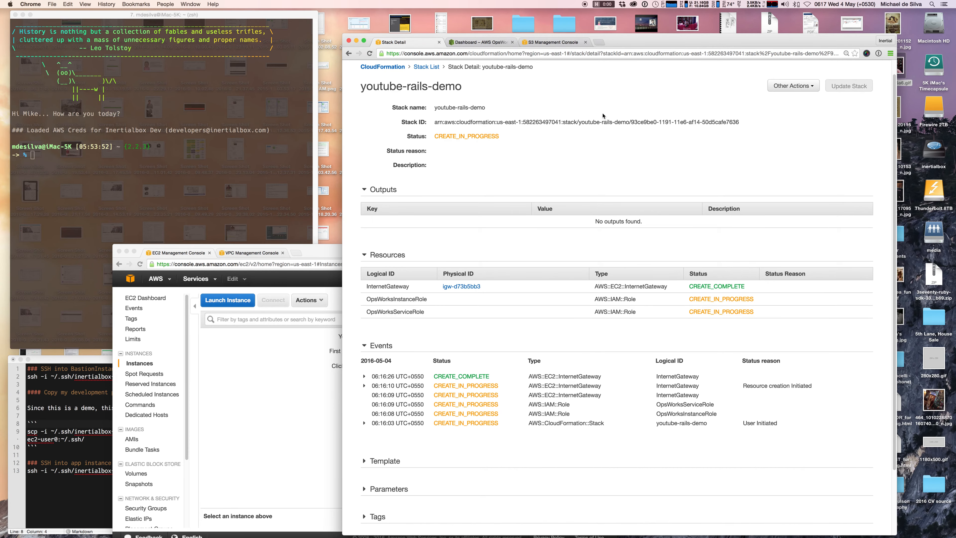
pyautogui.moveTo(628, 41); pyautogui.dragTo(643, 31)
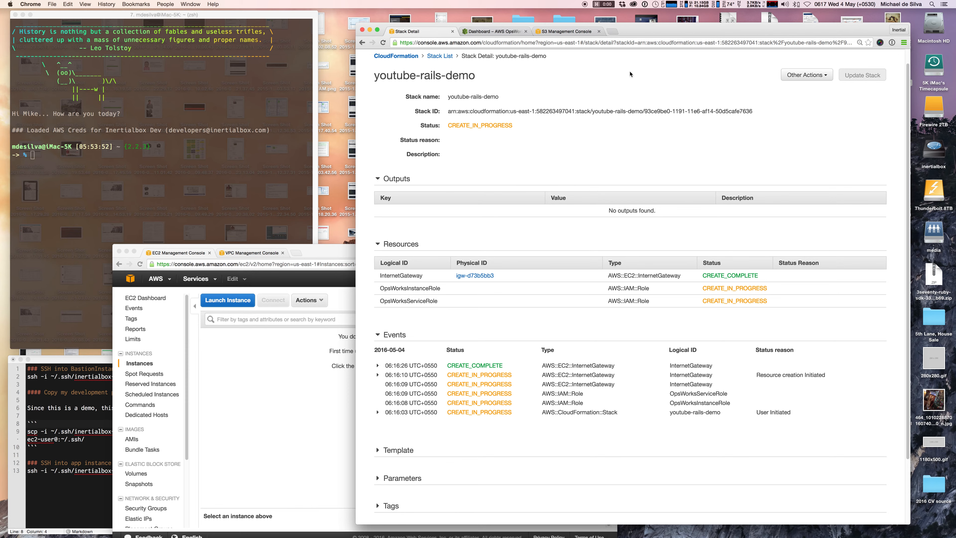
pyautogui.scroll(1, 468, 70)
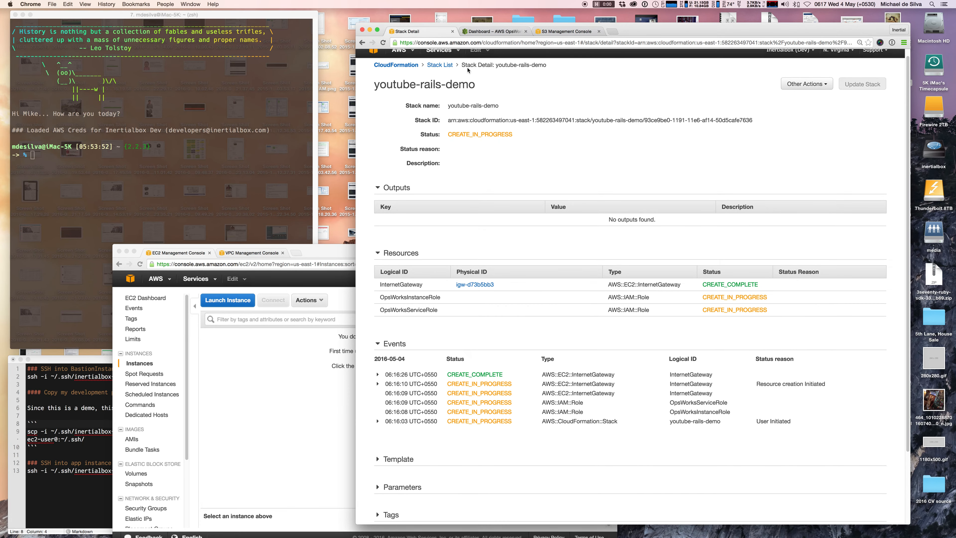
# Check youtube-rails-demo's creation events, then refresh the VPC list to reveal the new VPC.
pyautogui.click(437, 66)
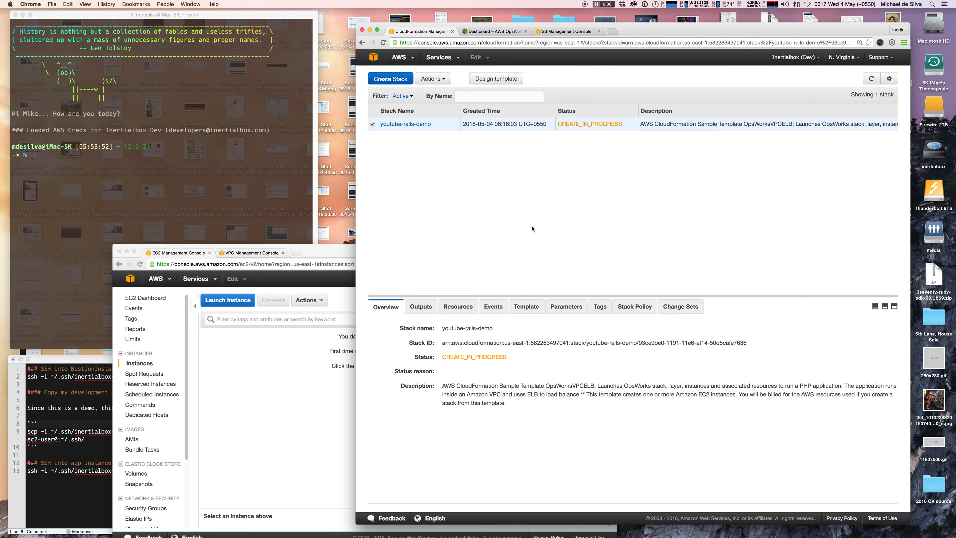
pyautogui.click(493, 307)
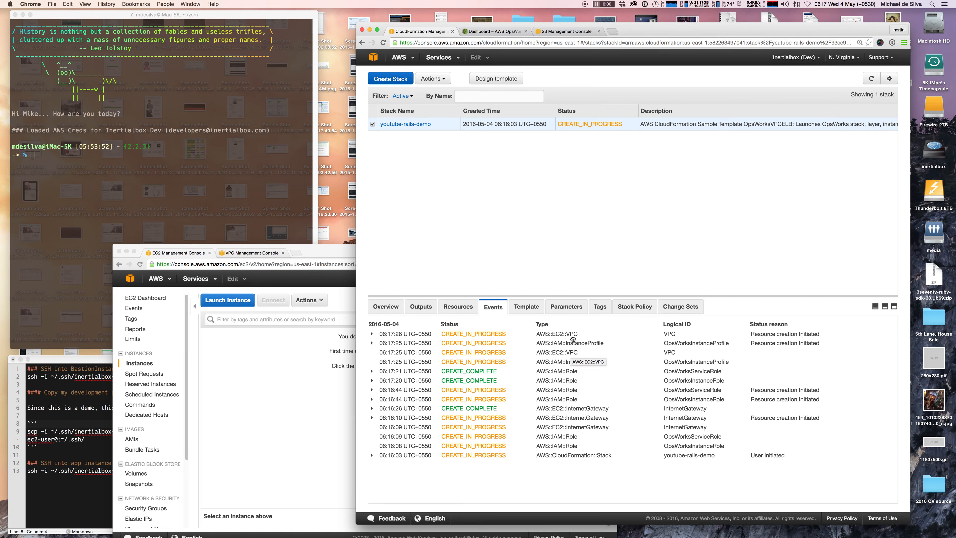
pyautogui.click(276, 352)
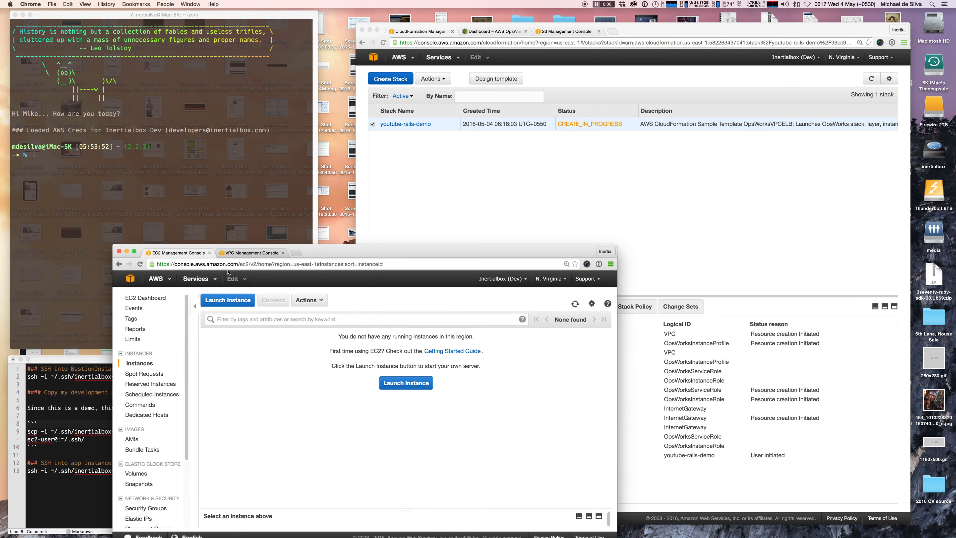
pyautogui.click(234, 253)
pyautogui.click(558, 302)
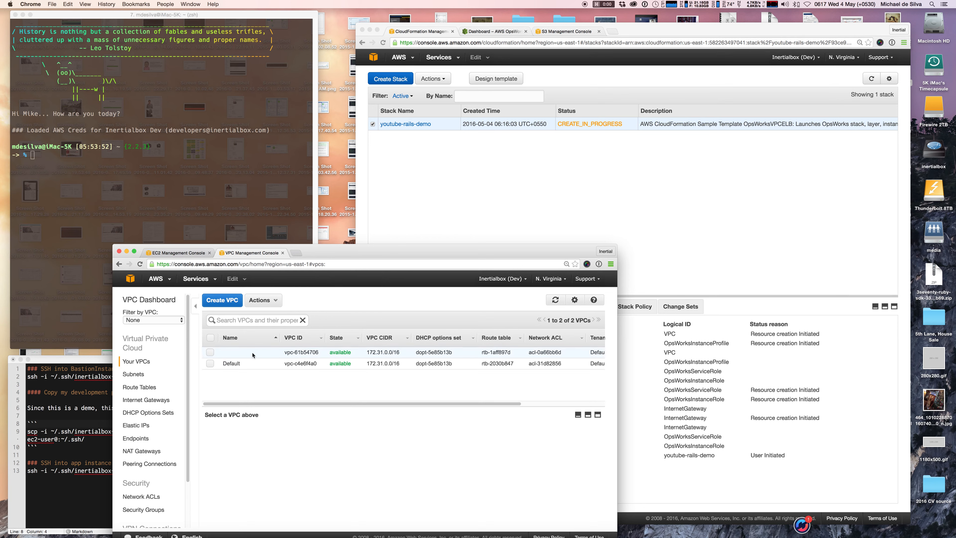
# Select vpc-61b54706, sort subnets by VPC, and inspect subnet-2ac4a872 and subnet-2bc4a873.
pyautogui.click(210, 352)
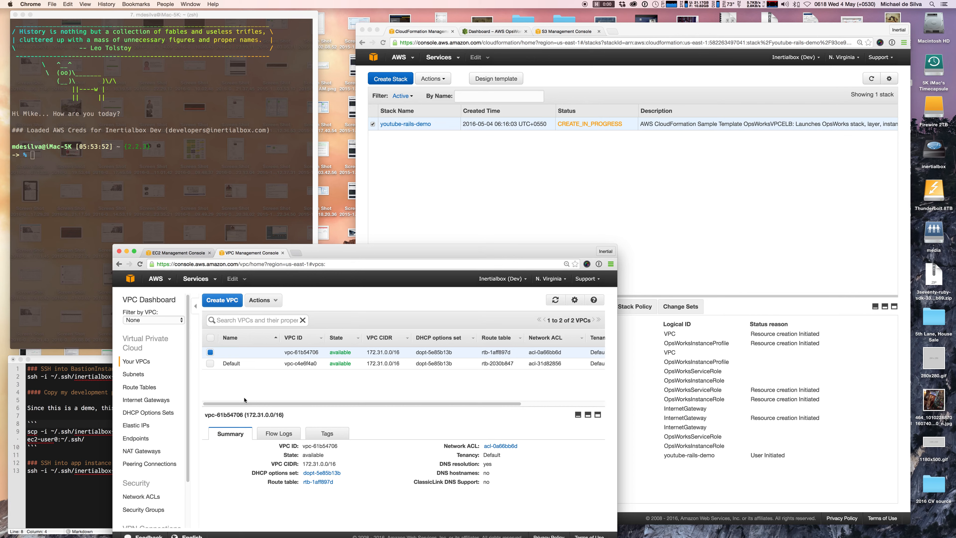
pyautogui.click(147, 374)
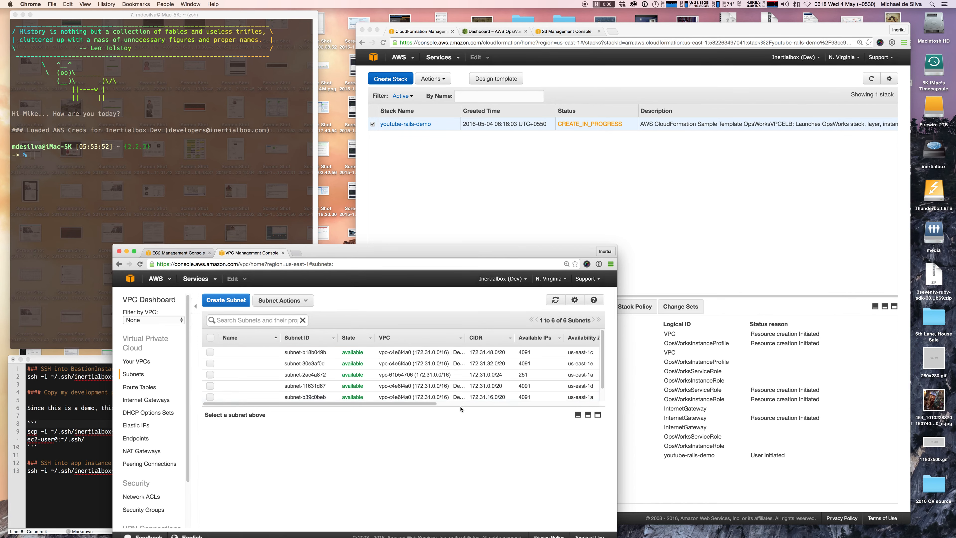
pyautogui.click(445, 339)
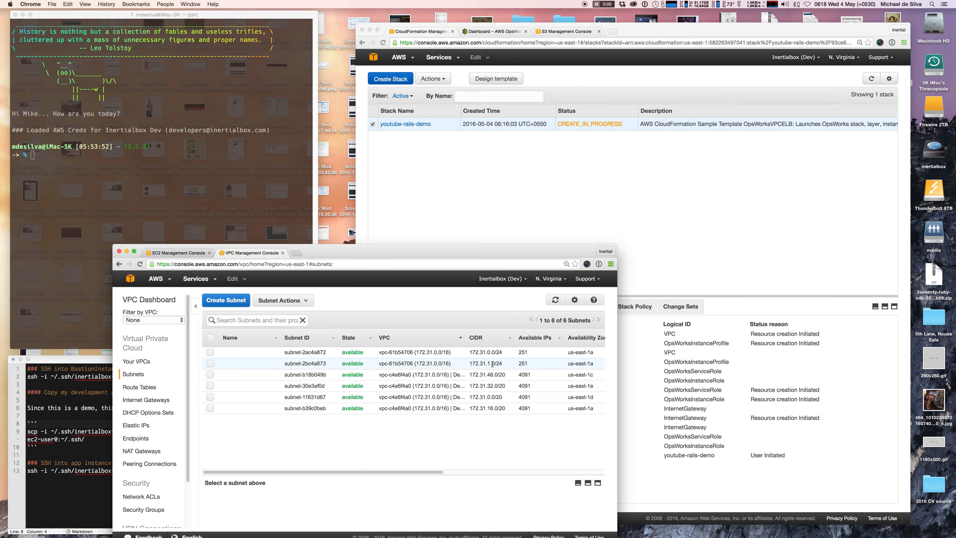
pyautogui.click(210, 352)
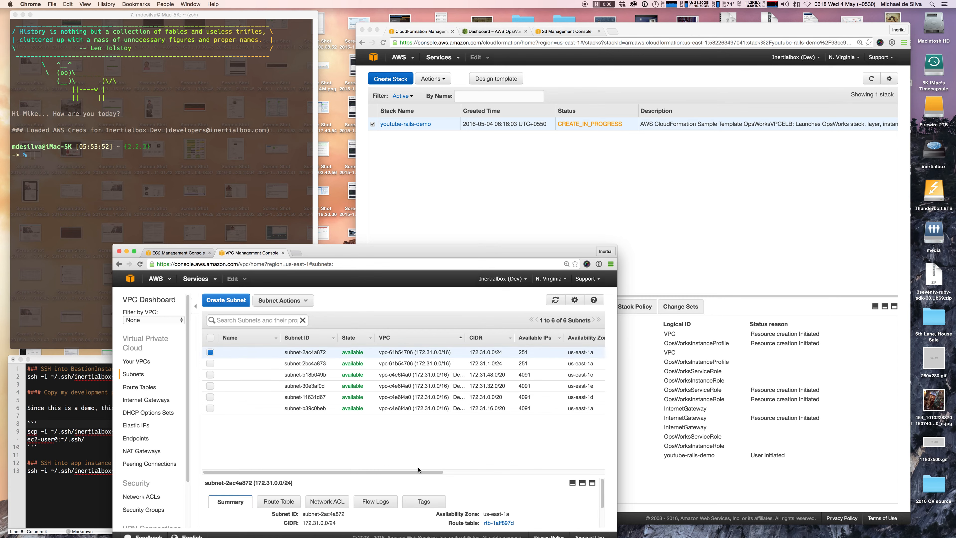
pyautogui.moveTo(430, 475); pyautogui.dragTo(434, 447)
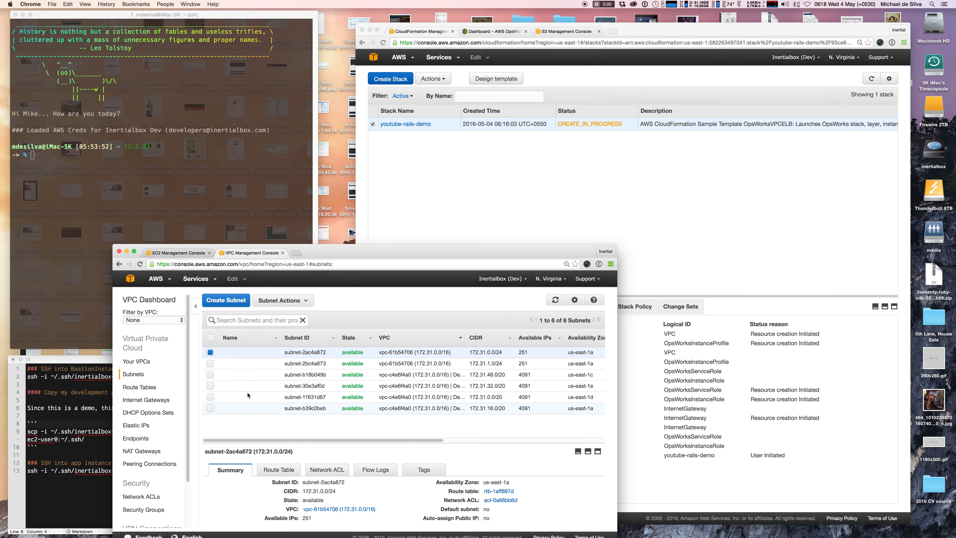
pyautogui.click(210, 352)
pyautogui.click(210, 364)
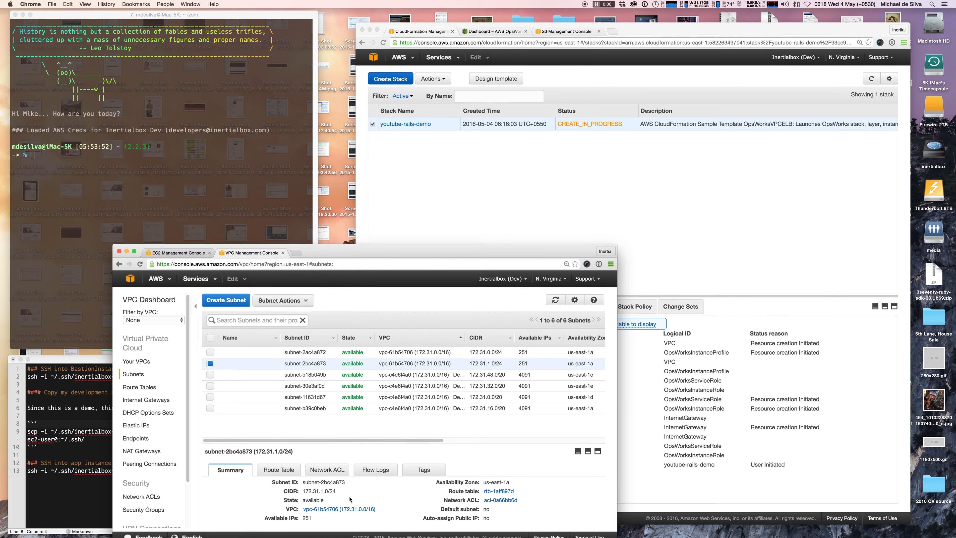
pyautogui.click(211, 363)
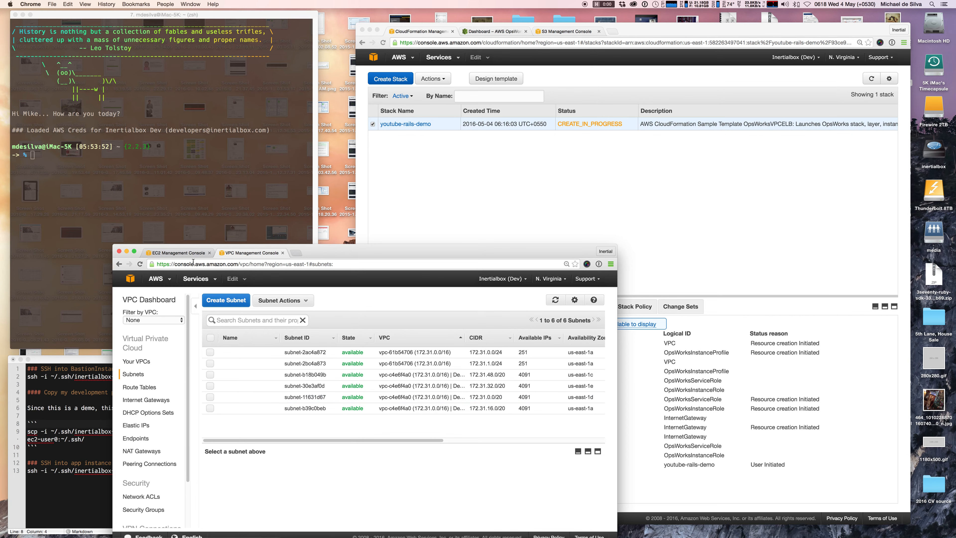
pyautogui.click(183, 254)
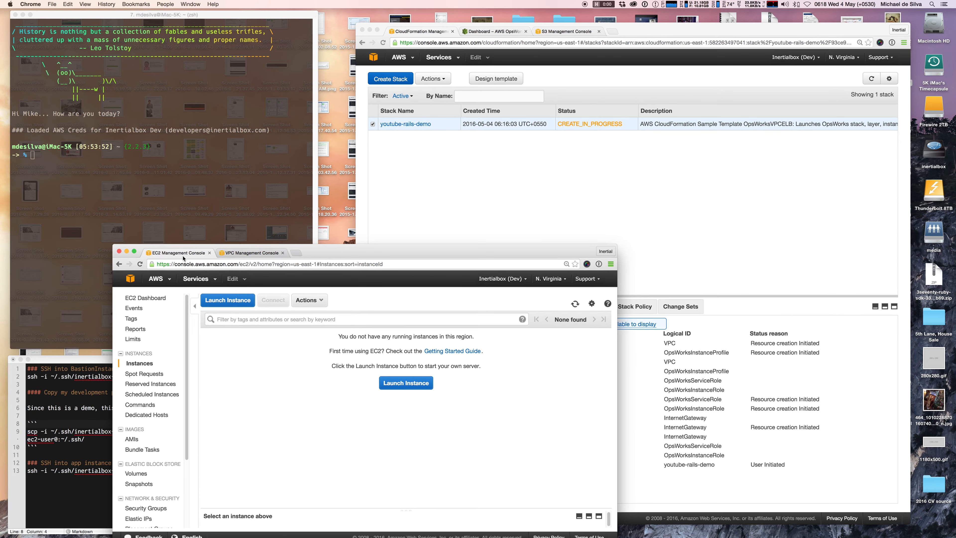
# Open youtube-rails-demo's details and expand Resources to check BastionInstance's creation progress.
pyautogui.click(631, 367)
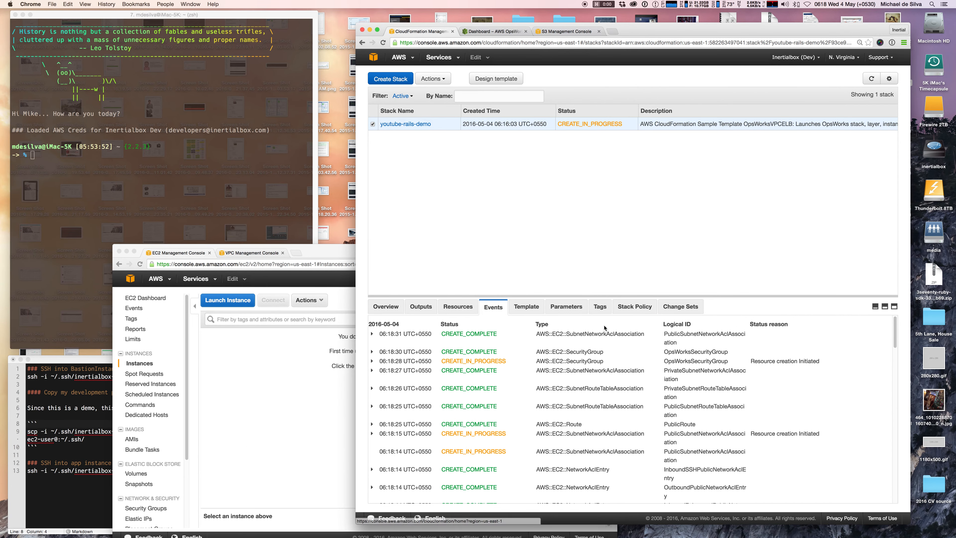
pyautogui.click(407, 124)
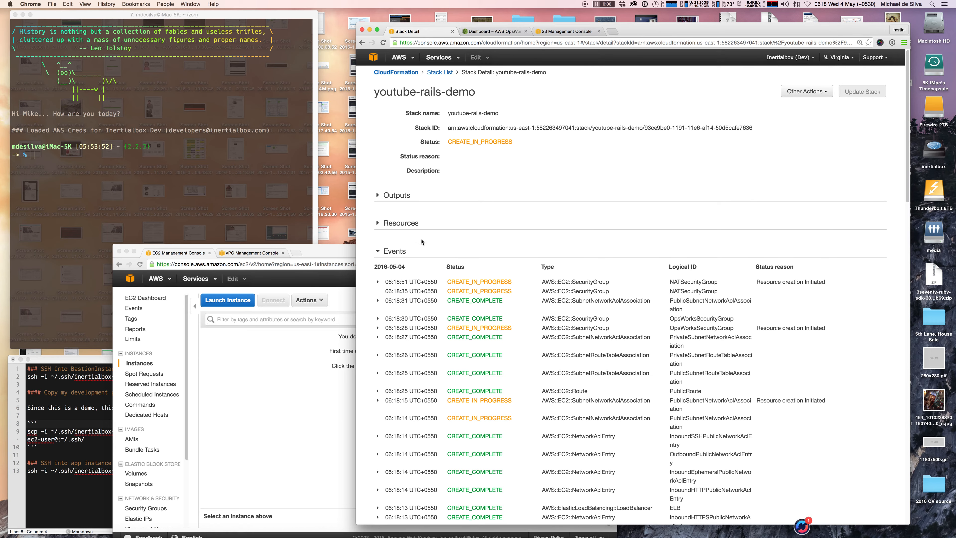
pyautogui.click(380, 224)
pyautogui.scroll(-5, 563, 263)
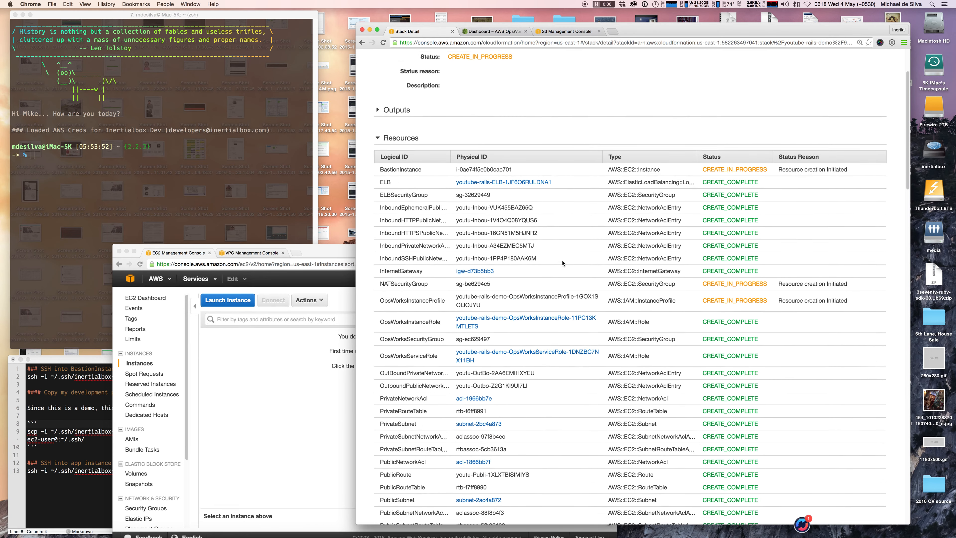
pyautogui.scroll(1, 562, 263)
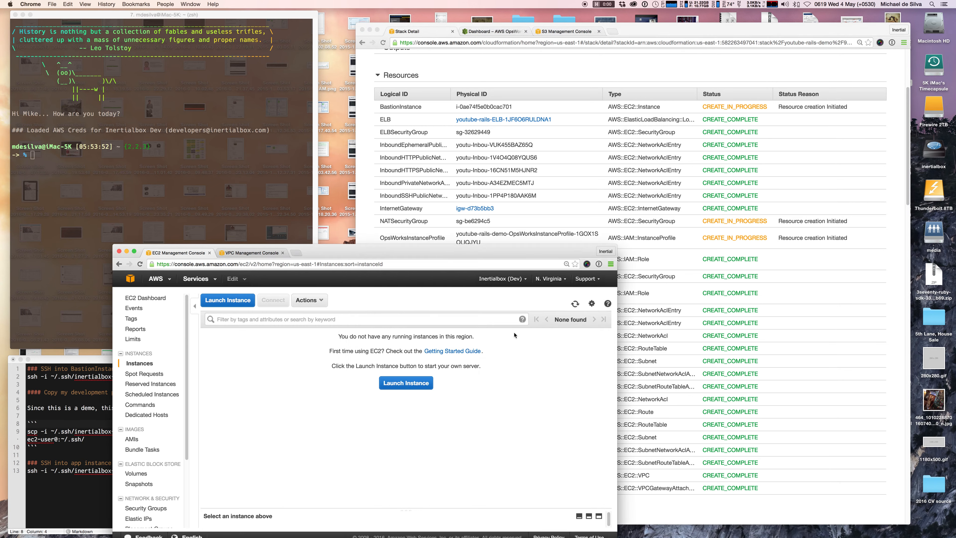
# Refresh the EC2 instances and show details of bastion instance i-0ae74f5e0b0cac701.
pyautogui.click(575, 304)
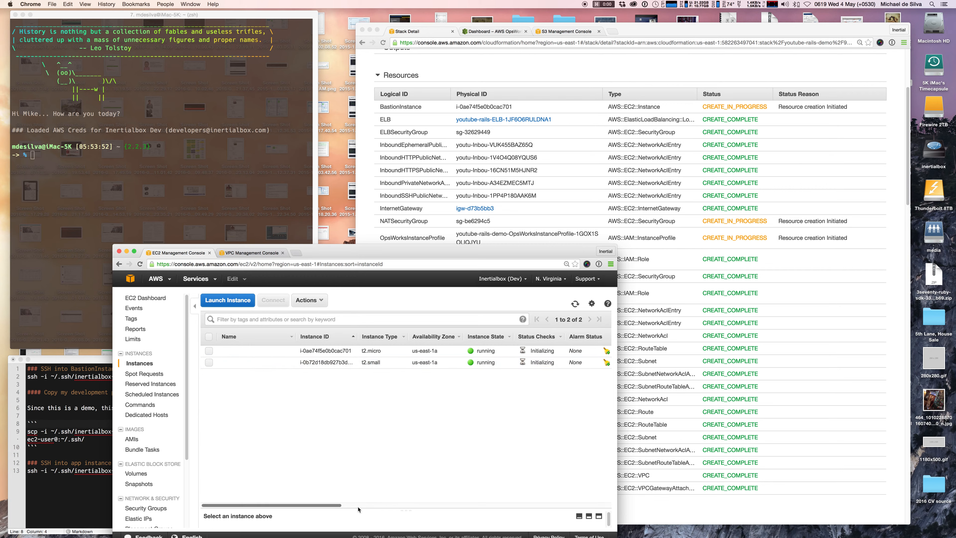
pyautogui.moveTo(406, 510); pyautogui.dragTo(377, 399)
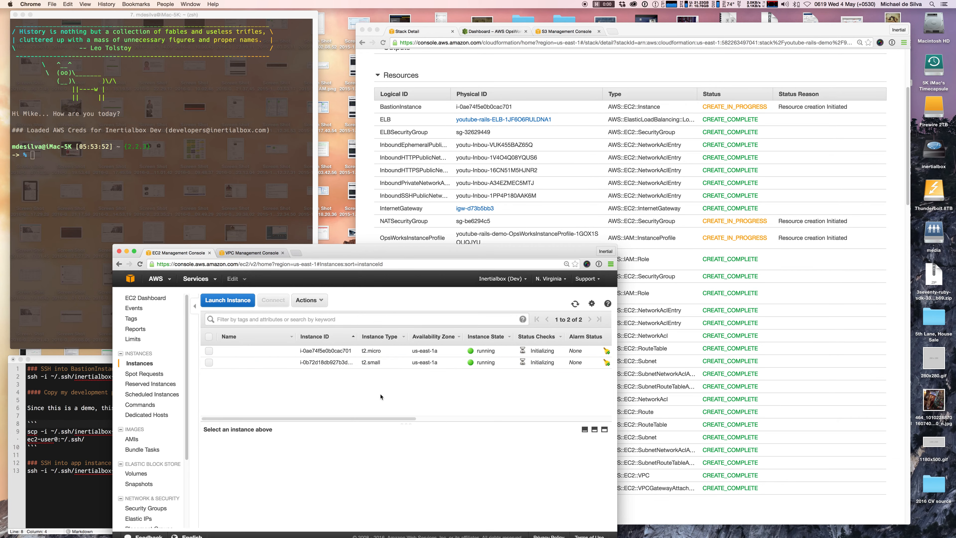
pyautogui.click(562, 143)
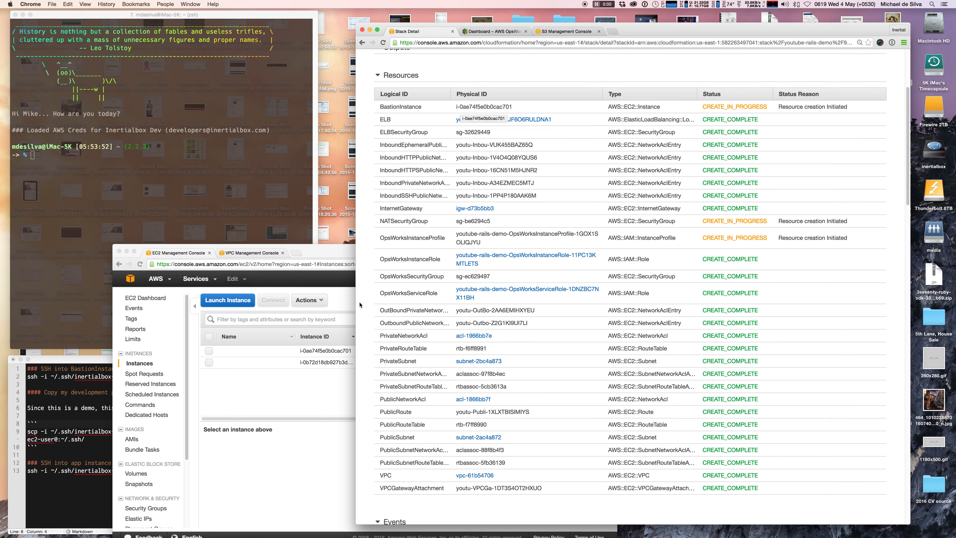
pyautogui.click(300, 380)
pyautogui.click(263, 350)
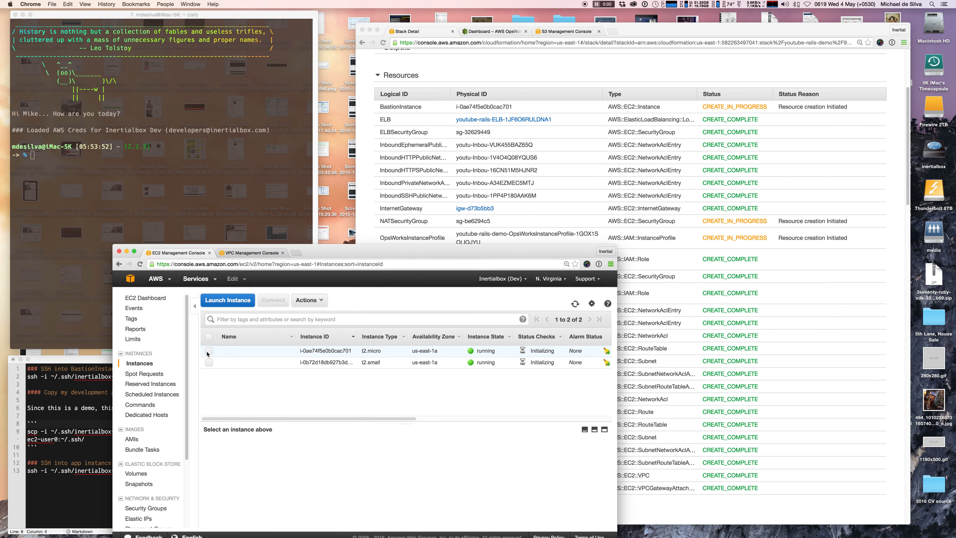
pyautogui.moveTo(406, 423); pyautogui.dragTo(402, 407)
pyautogui.moveTo(426, 245); pyautogui.dragTo(387, 162)
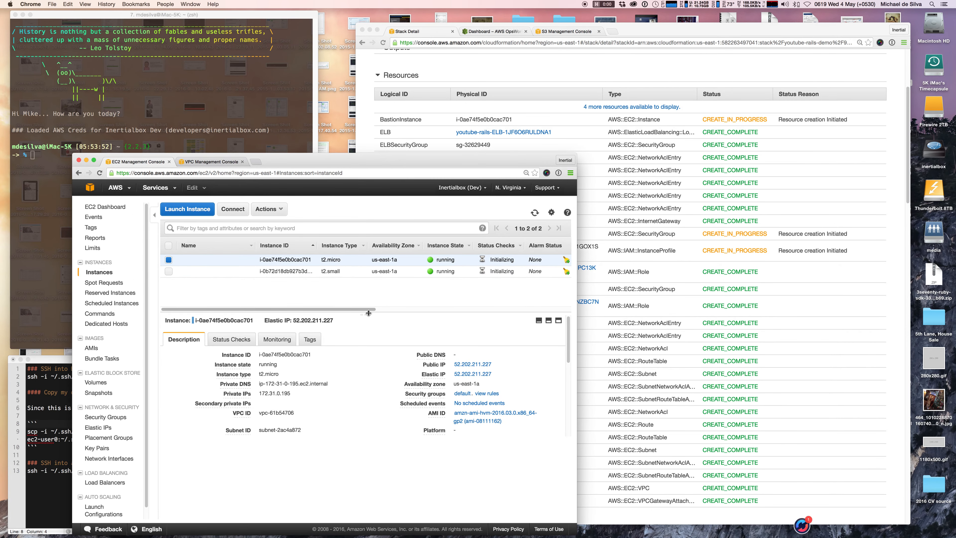
pyautogui.moveTo(365, 314)
pyautogui.mouseDown()
pyautogui.moveTo(369, 345)
pyautogui.moveTo(371, 299)
pyautogui.mouseUp()
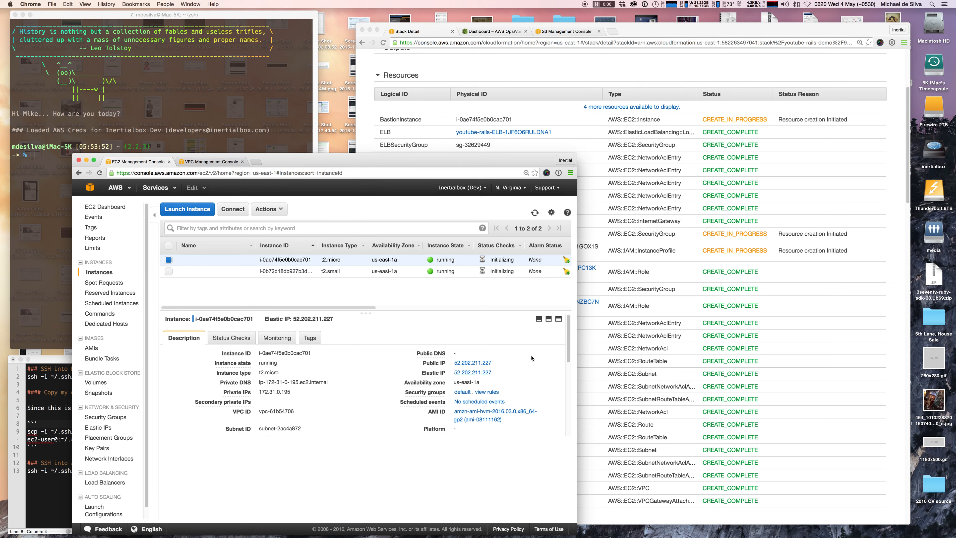
pyautogui.scroll(-5, 531, 358)
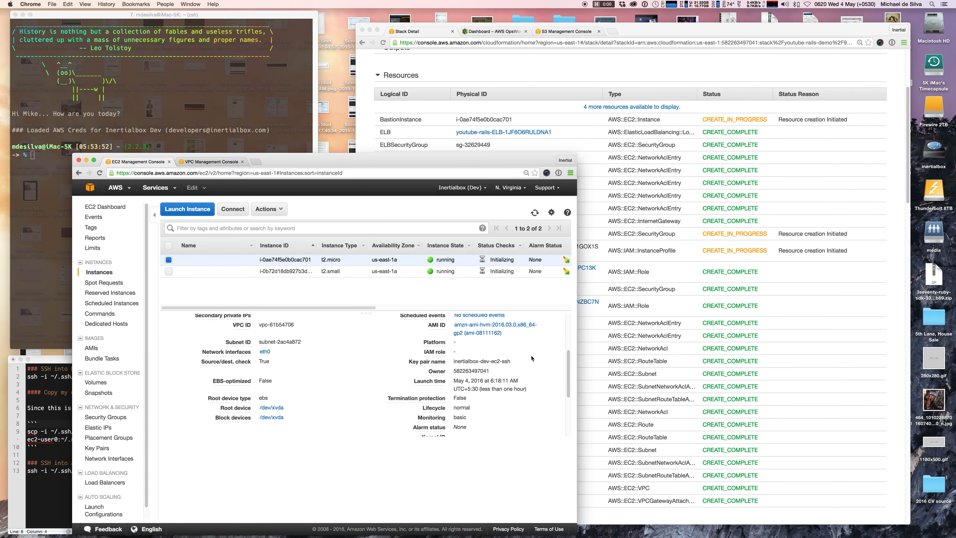
pyautogui.scroll(5, 531, 357)
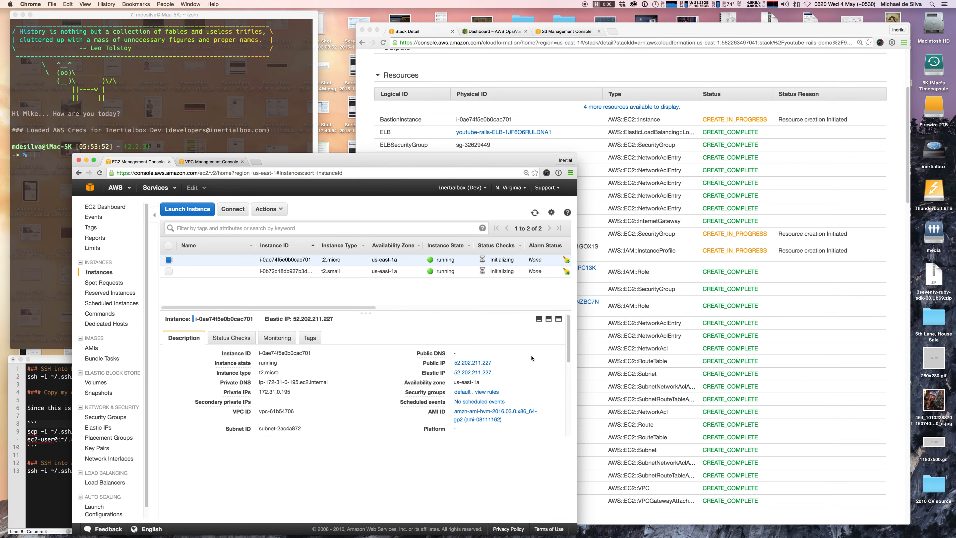
pyautogui.scroll(-6, 531, 358)
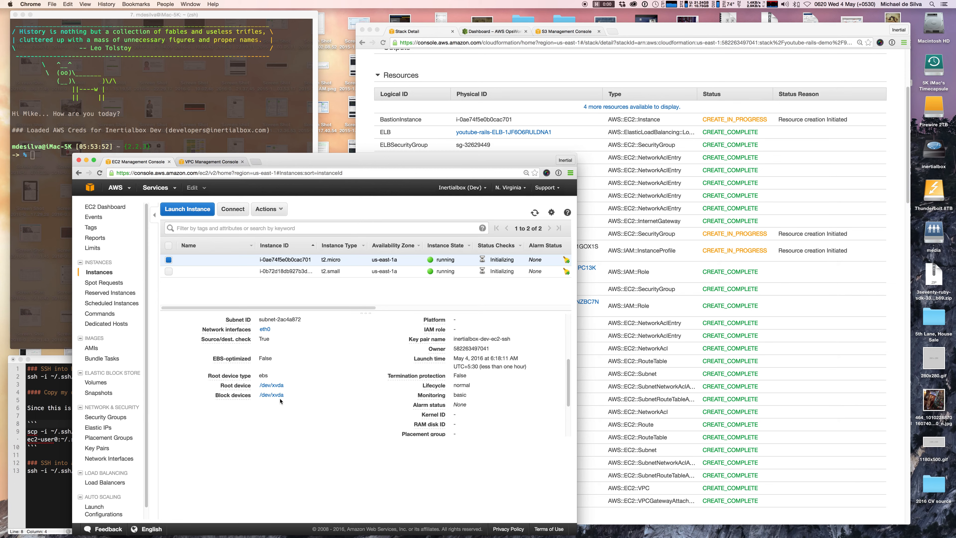
pyautogui.scroll(1, 300, 381)
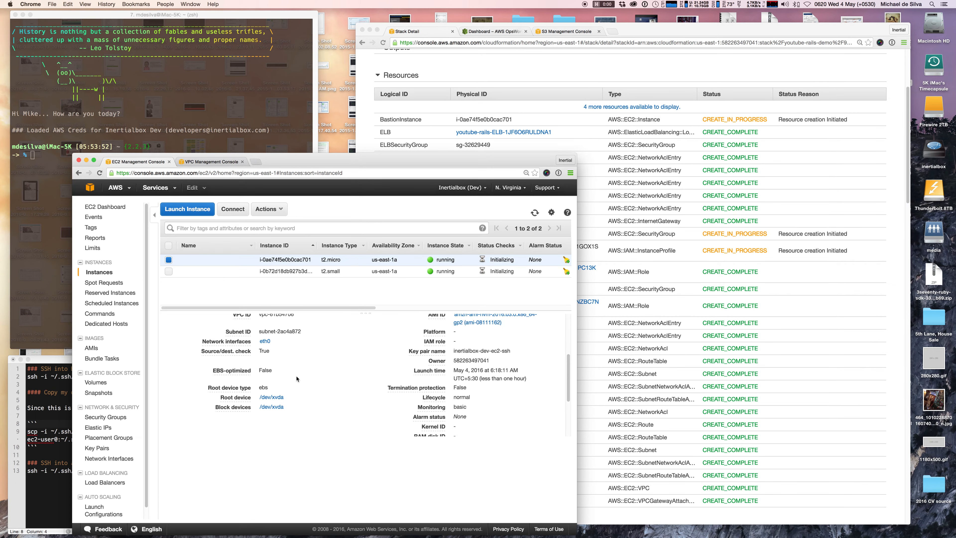
pyautogui.scroll(3, 320, 390)
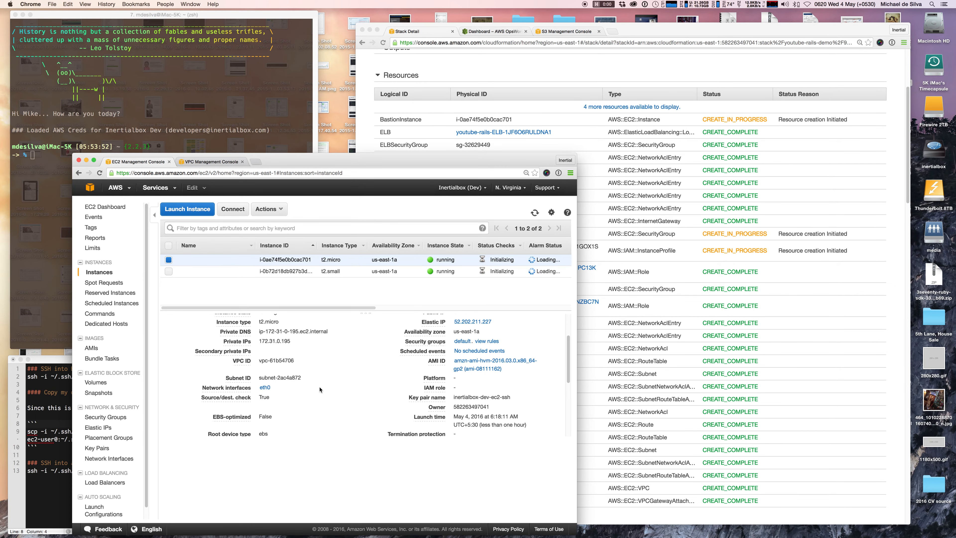
pyautogui.scroll(-4, 320, 389)
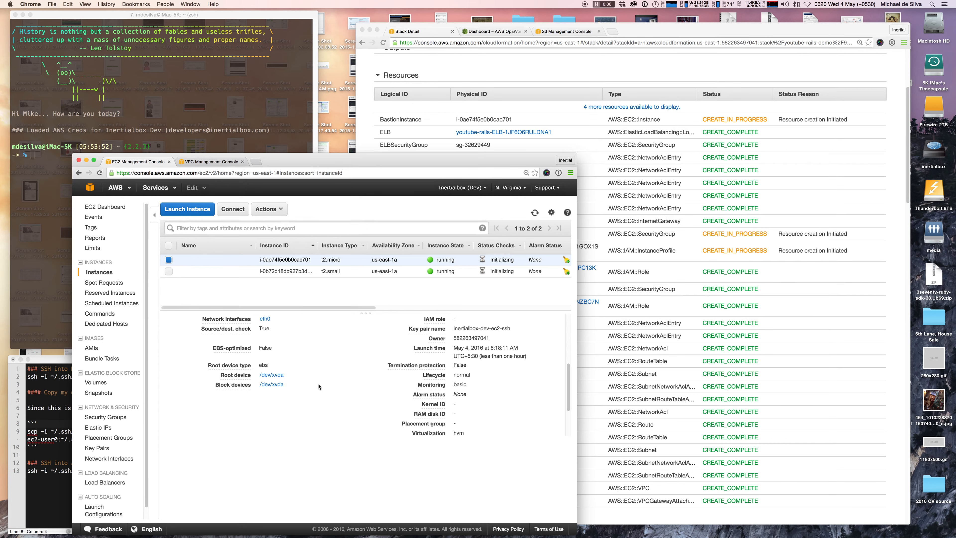
pyautogui.scroll(3, 319, 387)
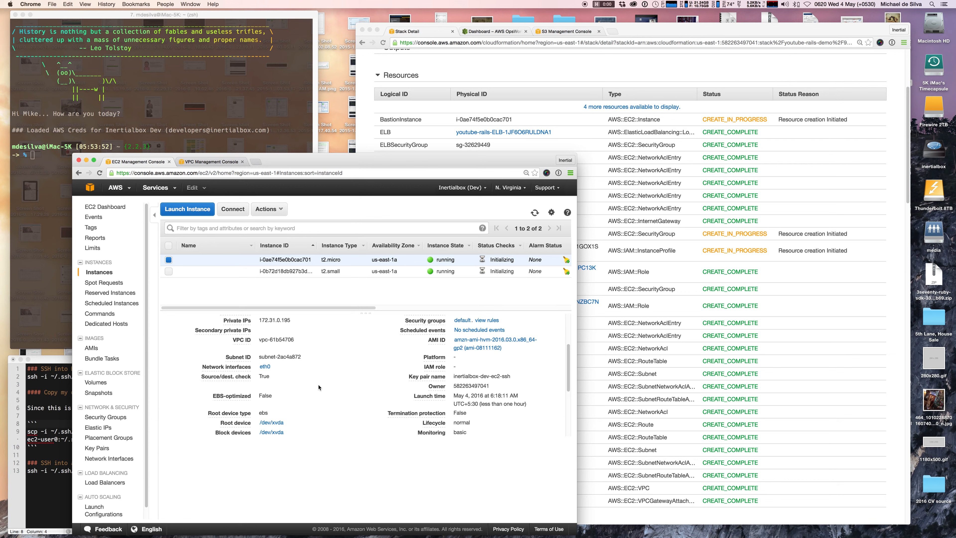
pyautogui.scroll(5, 319, 387)
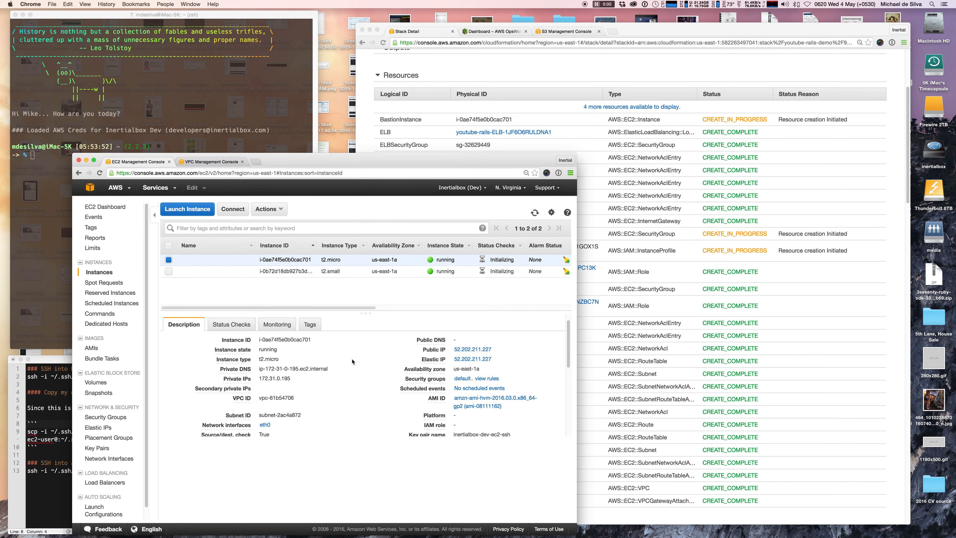
# Refresh the EC2 instance list, then display the 12 remaining youtube-rails-demo resources in CloudFormation.
pyautogui.click(169, 259)
pyautogui.click(534, 212)
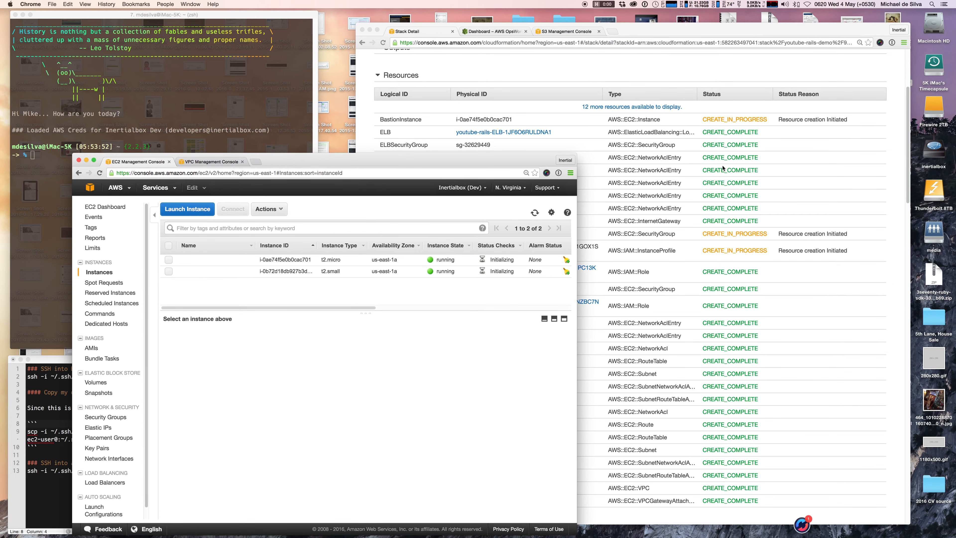
pyautogui.click(619, 126)
pyautogui.click(625, 107)
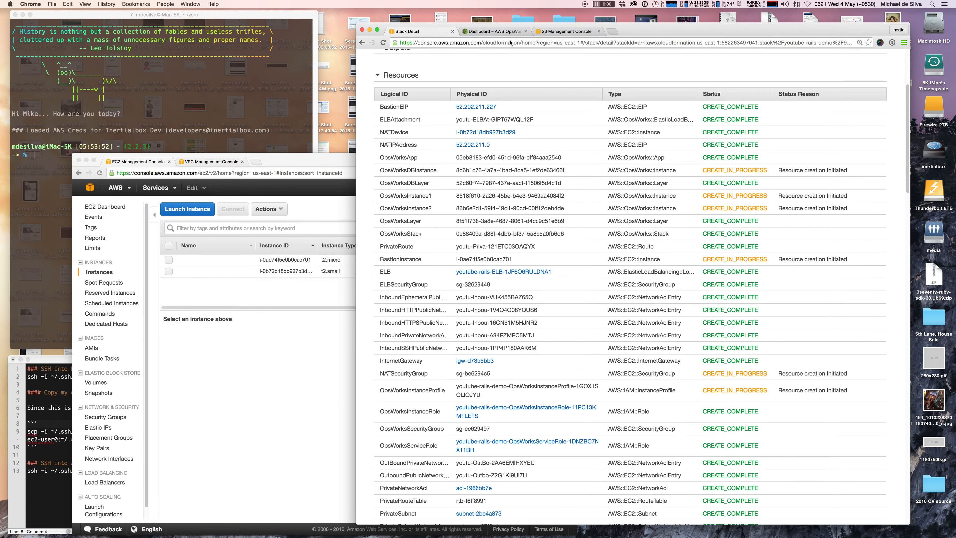
pyautogui.click(493, 32)
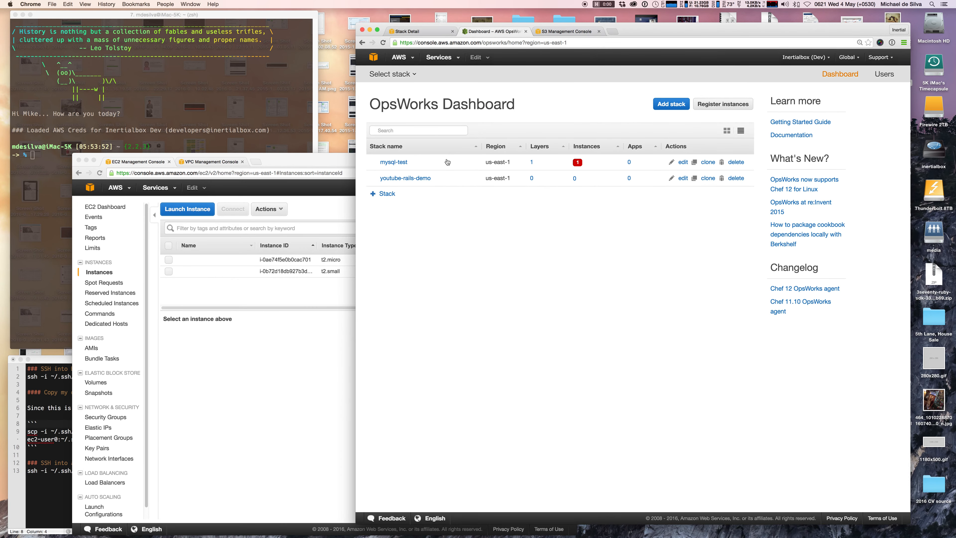
# Open youtube-rails-demo in OpsWorks and view its ELB, rails-todo-app and db-production layers.
pyautogui.click(421, 179)
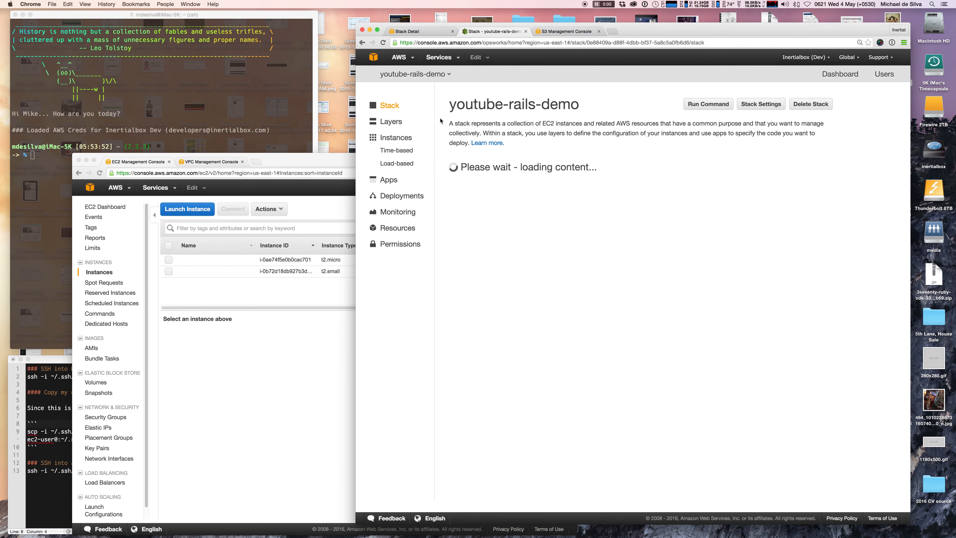
pyautogui.click(390, 123)
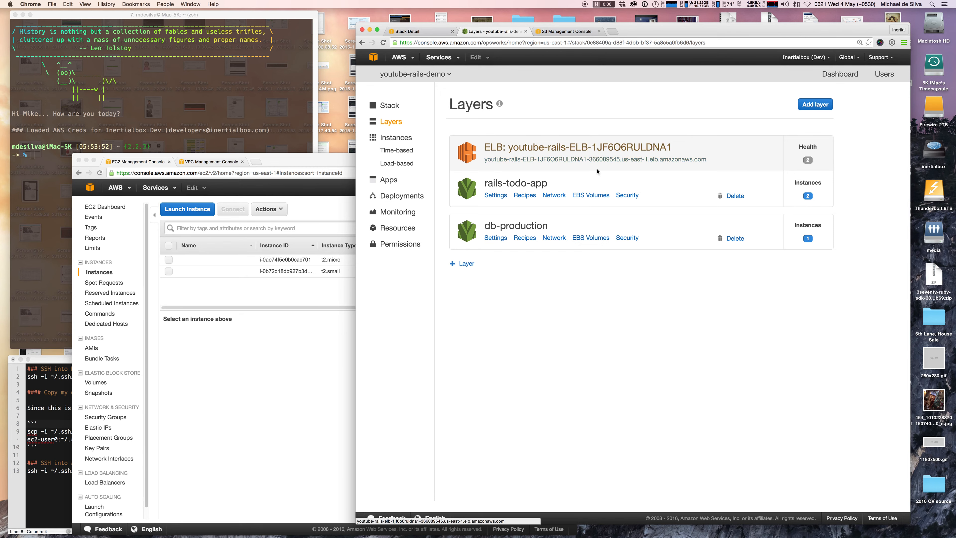
pyautogui.click(497, 196)
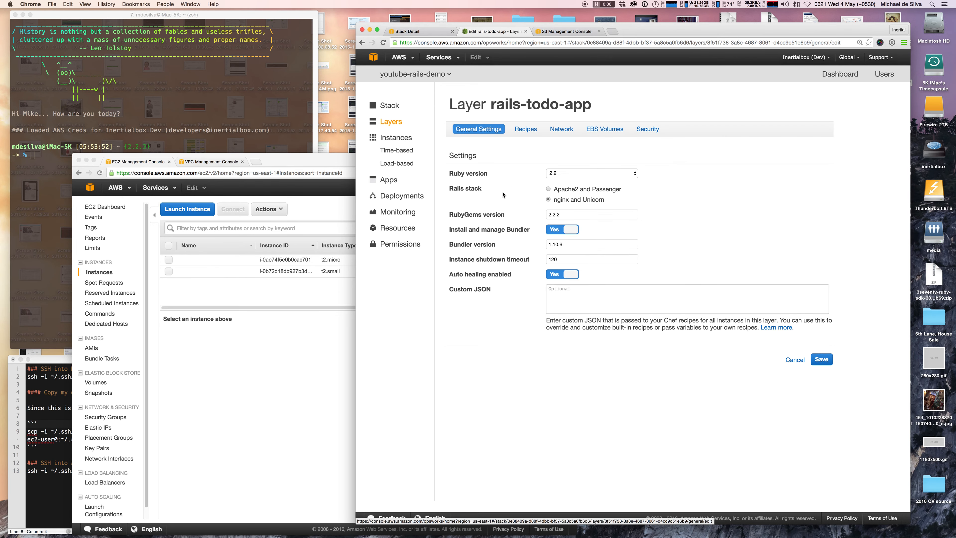
pyautogui.click(526, 130)
pyautogui.click(564, 367)
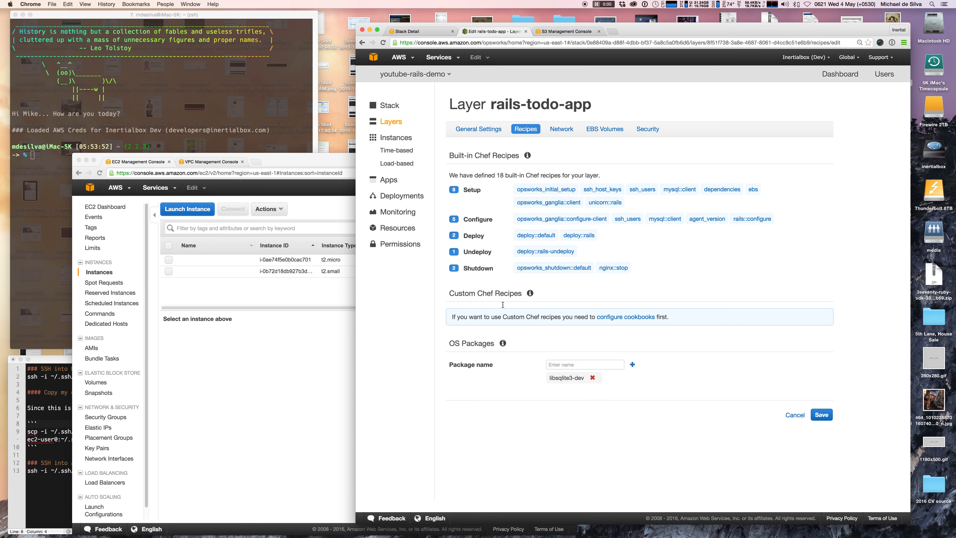
pyautogui.click(568, 132)
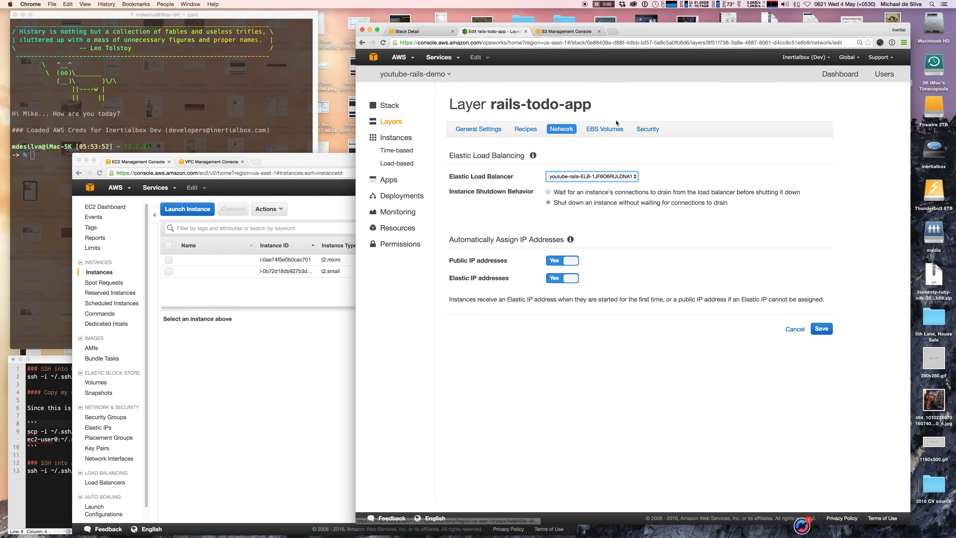
pyautogui.click(391, 121)
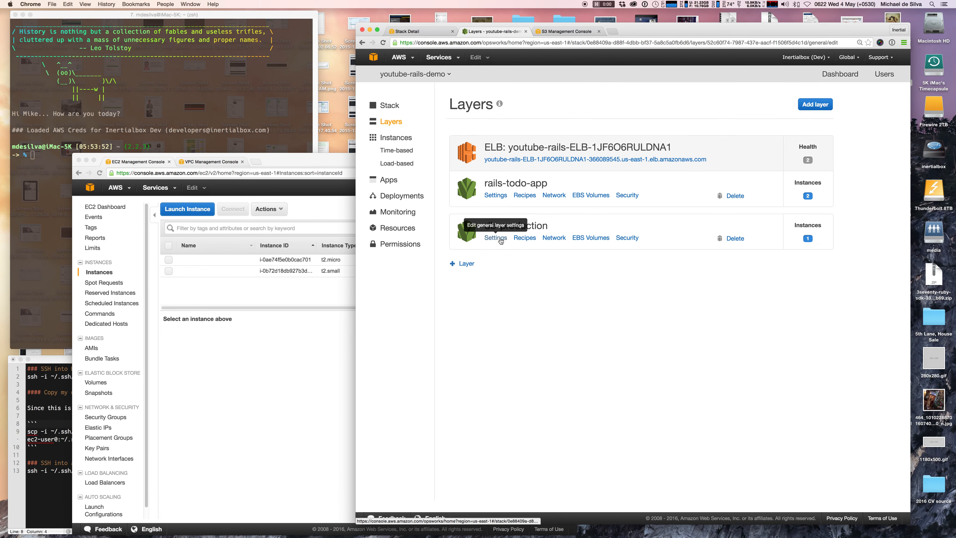
pyautogui.click(498, 238)
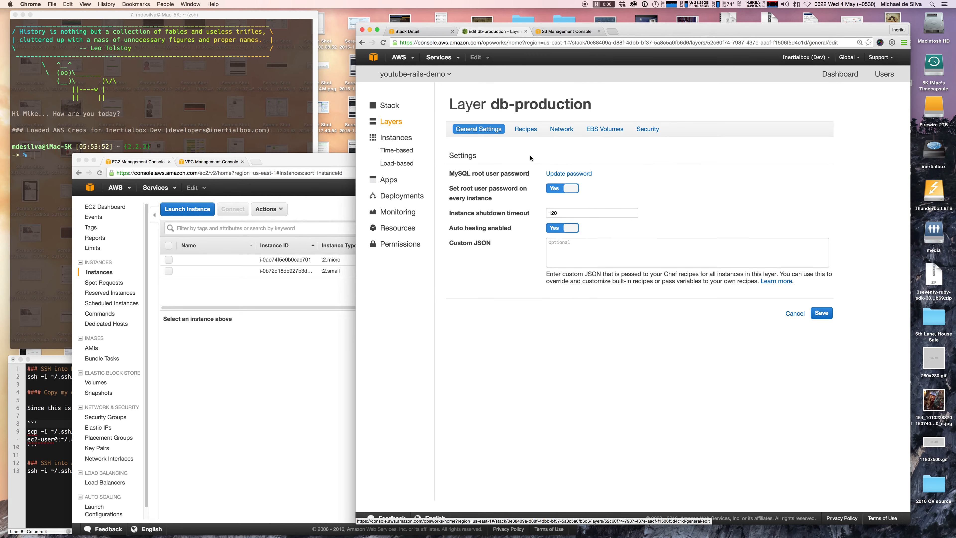
pyautogui.click(526, 129)
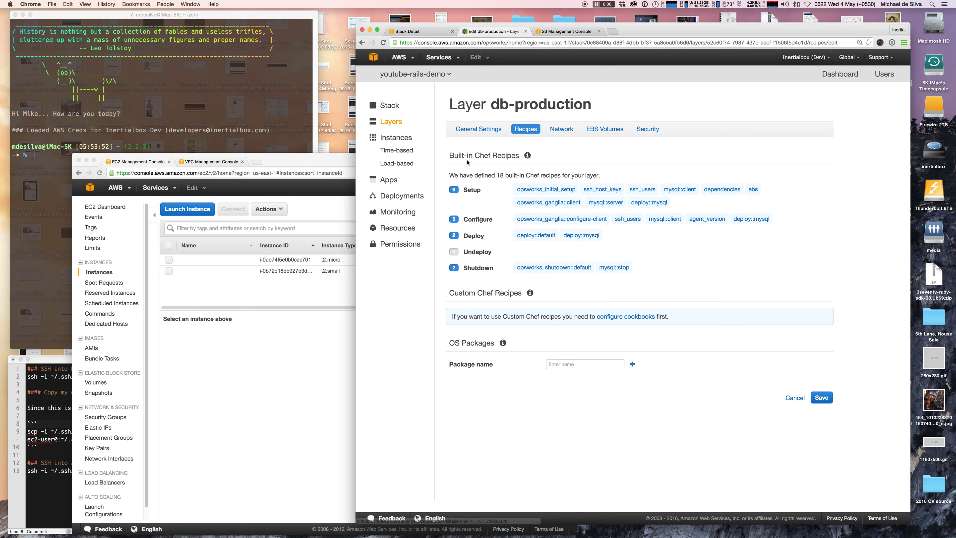
pyautogui.click(389, 123)
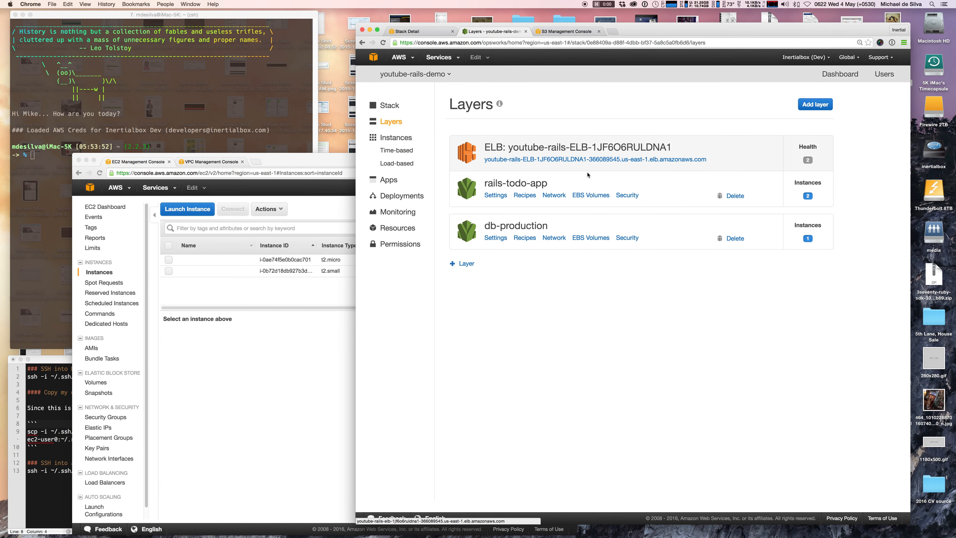
# List the pending rails-app1, rails-app2 and db-master1 instances, then bring the EC2 list forward.
pyautogui.click(393, 137)
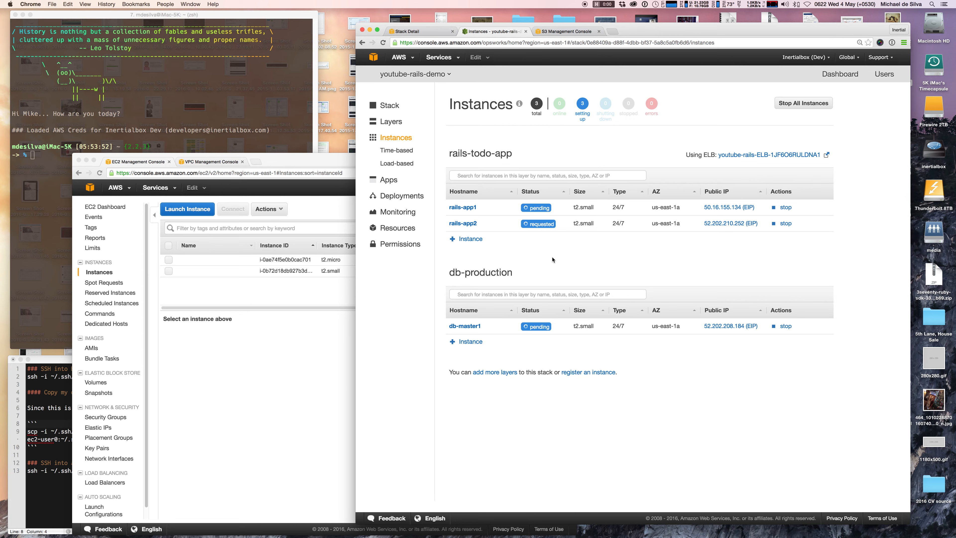
pyautogui.click(317, 336)
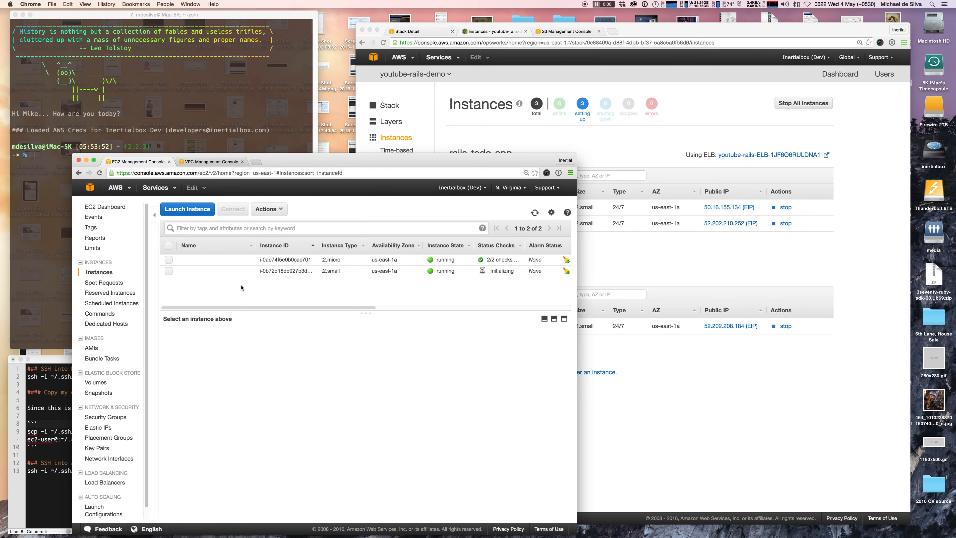
# Copy the bastion's public IP 52.202.211.227 into the notes' ssh command after ec2-user@.
pyautogui.click(169, 260)
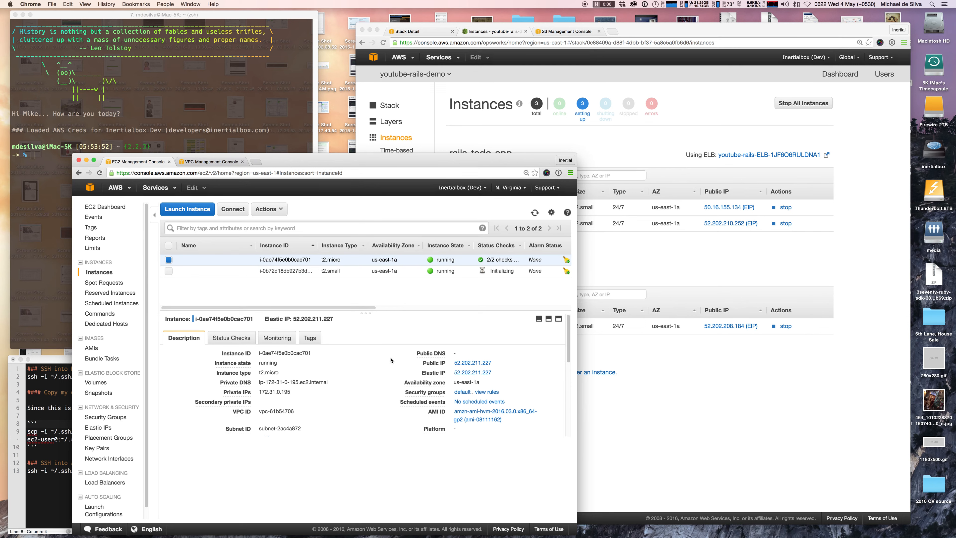
pyautogui.moveTo(495, 362); pyautogui.dragTo(455, 365)
pyautogui.press('super+c')
pyautogui.press('super+Tab')
pyautogui.press('super+Tab')
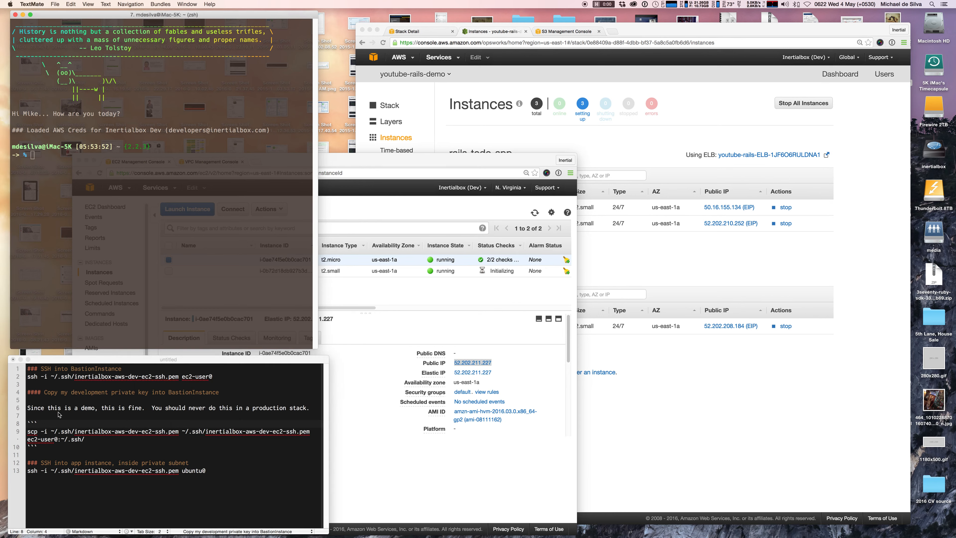
pyautogui.click(214, 381)
pyautogui.press('super+v')
pyautogui.doubleClick(248, 377)
pyautogui.moveTo(247, 376); pyautogui.dragTo(28, 379)
pyautogui.click(47, 316)
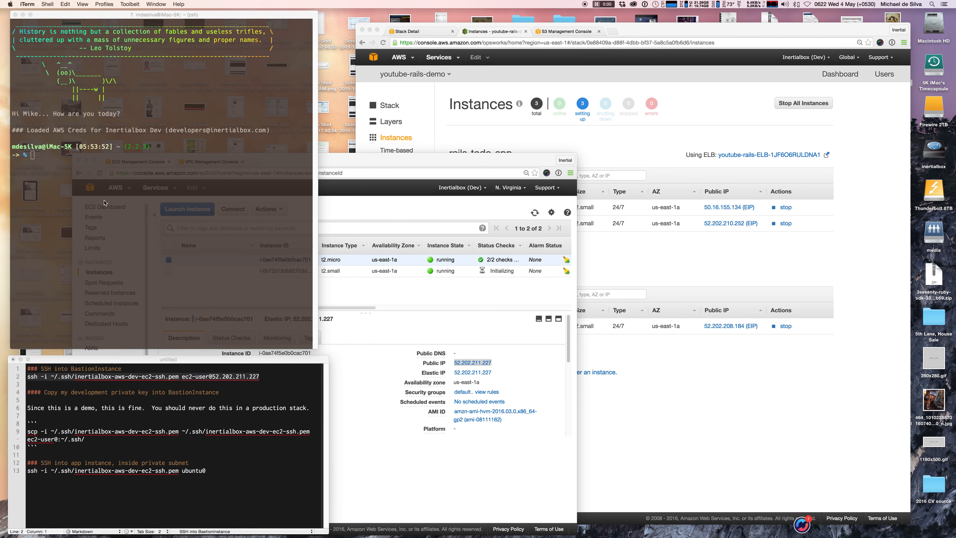
pyautogui.press('super+v')
# Run the ssh command to the bastion at 52.202.211.227 and bring the EC2 console back.
pyautogui.press('Return')
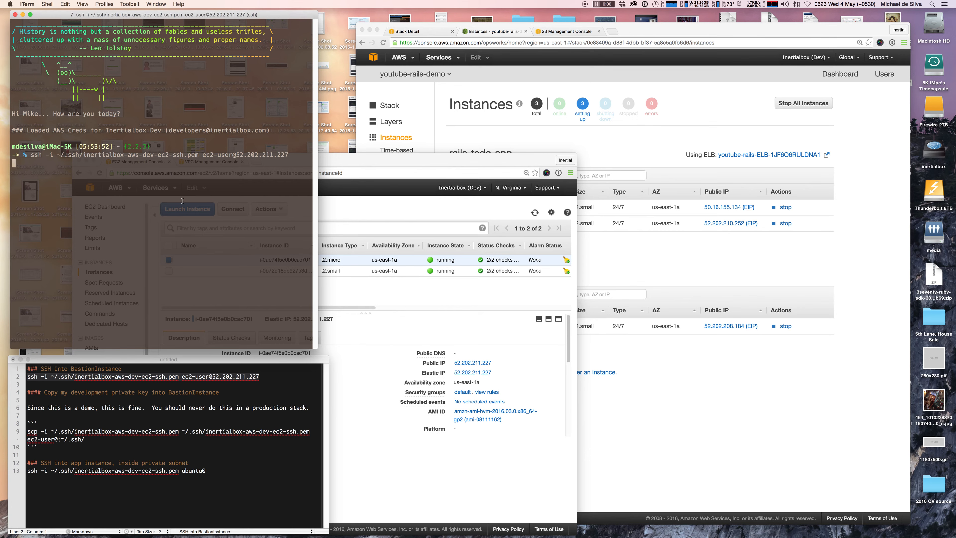
pyautogui.click(396, 161)
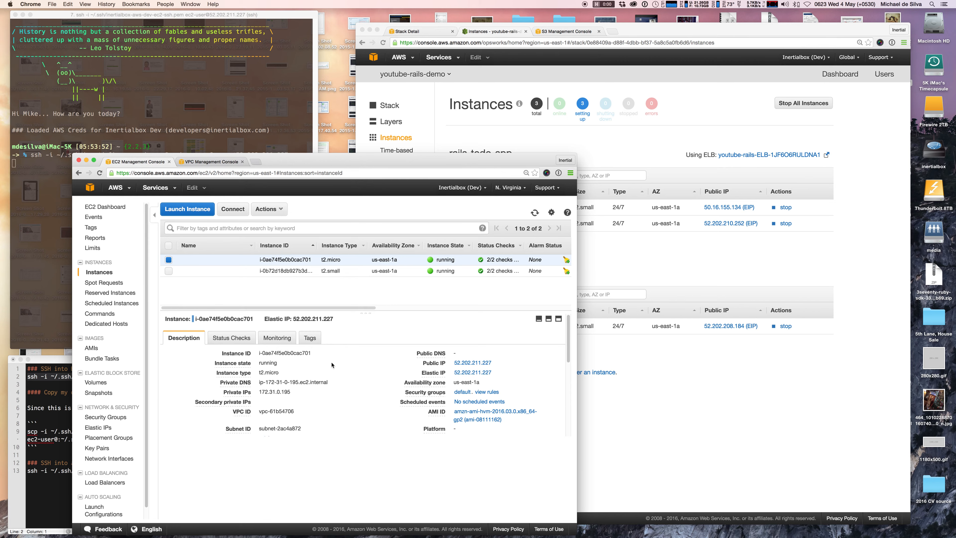
pyautogui.click(220, 339)
pyautogui.click(184, 338)
pyautogui.click(478, 393)
pyautogui.click(168, 260)
pyautogui.click(168, 260)
# Assign the AWS-OpsWorks-Default-Server security group to the bastion instance via Change Security Groups.
pyautogui.click(278, 211)
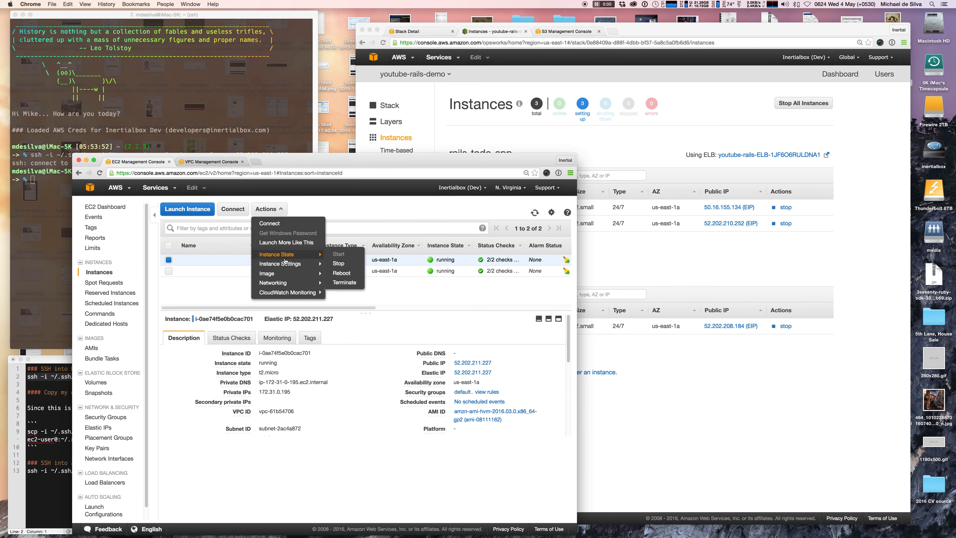
pyautogui.moveTo(286, 265)
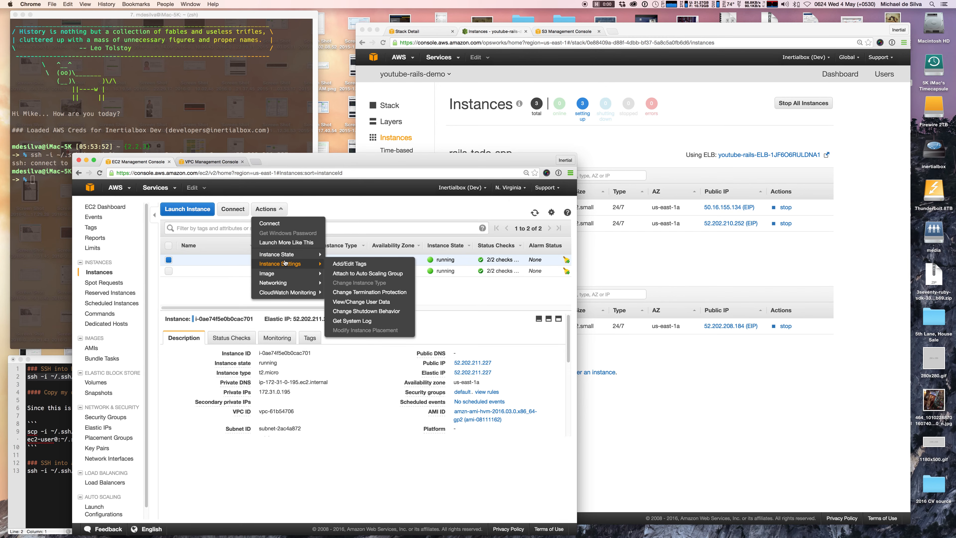
pyautogui.moveTo(282, 287)
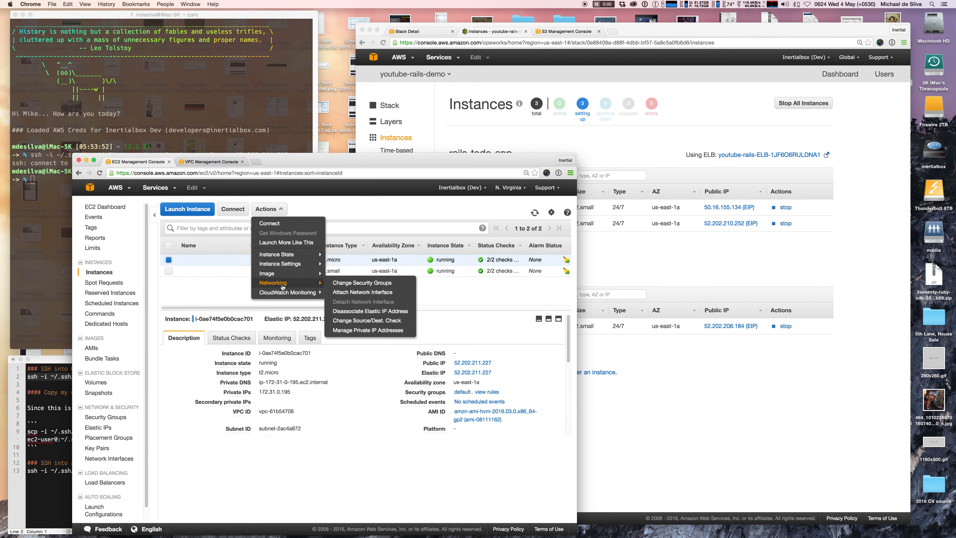
pyautogui.click(353, 285)
pyautogui.scroll(-10, 286, 367)
pyautogui.scroll(5, 315, 403)
pyautogui.scroll(3, 314, 404)
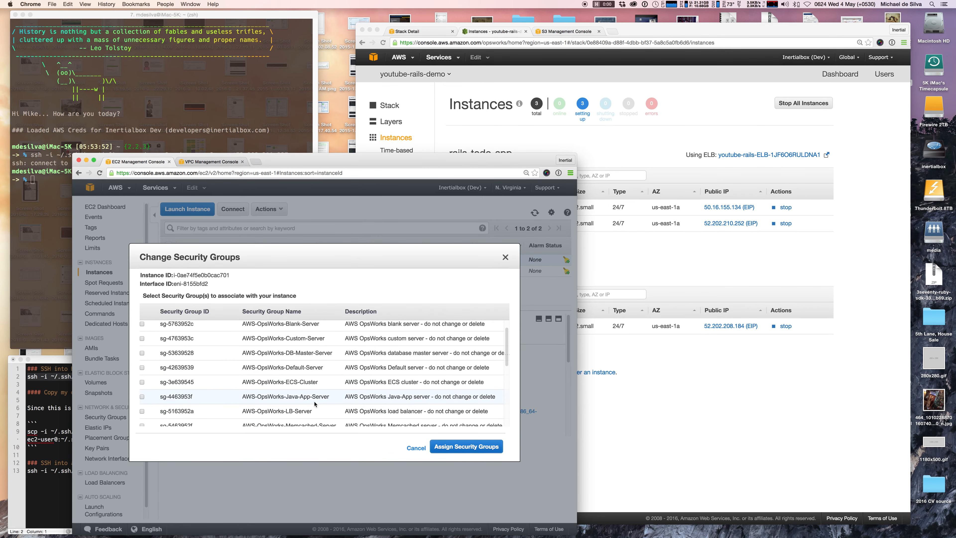
pyautogui.scroll(1, 293, 382)
pyautogui.click(142, 372)
pyautogui.click(466, 446)
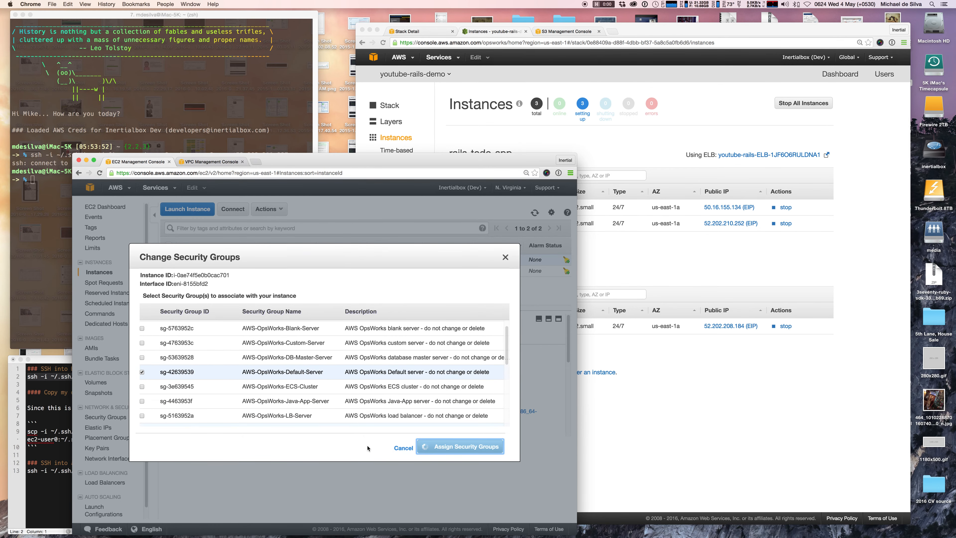